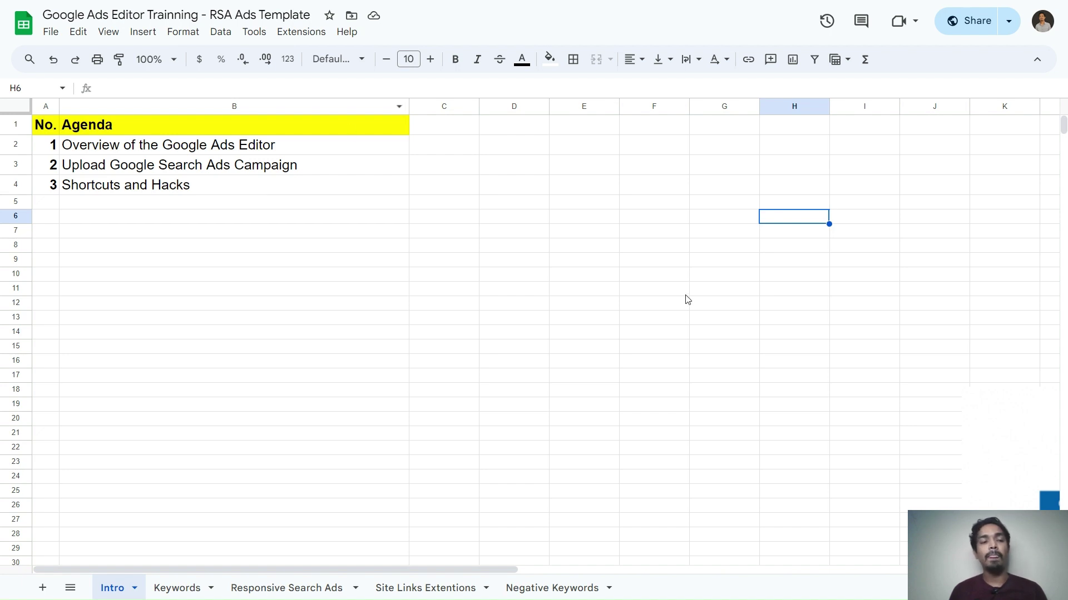
Step: Place the Google Ads Account Structure diagram beside the agenda, starting in column C just below row 3
left_click(848, 178)
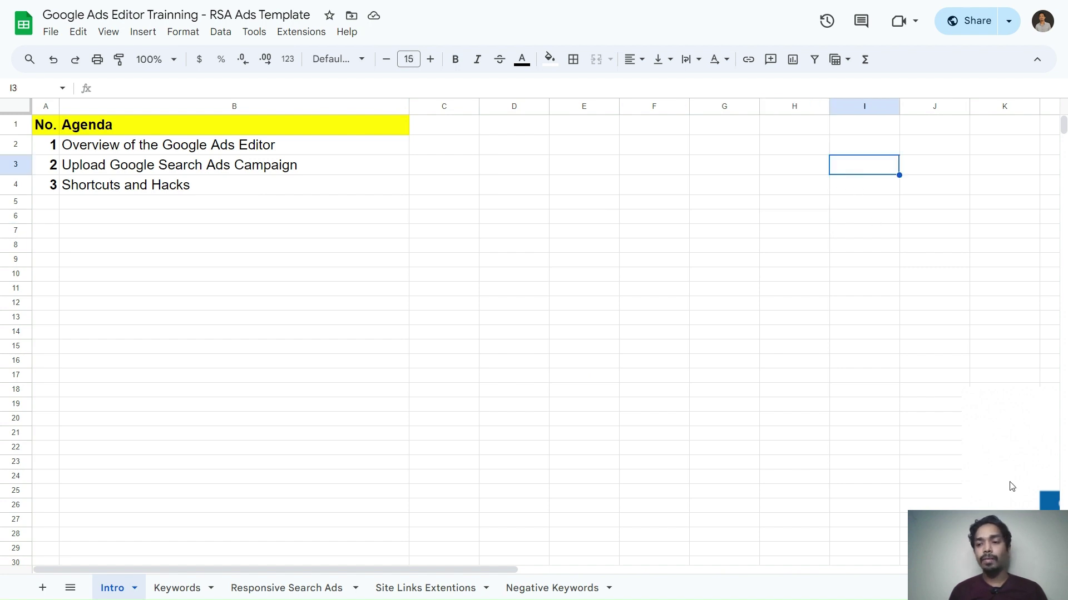
key("ctrl+v")
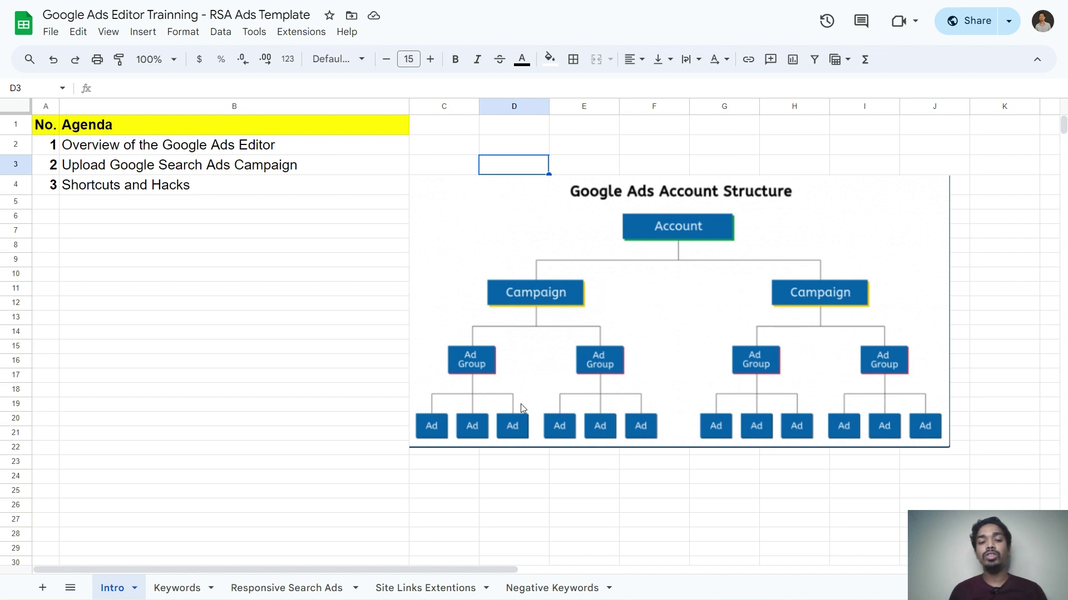
left_click(644, 149)
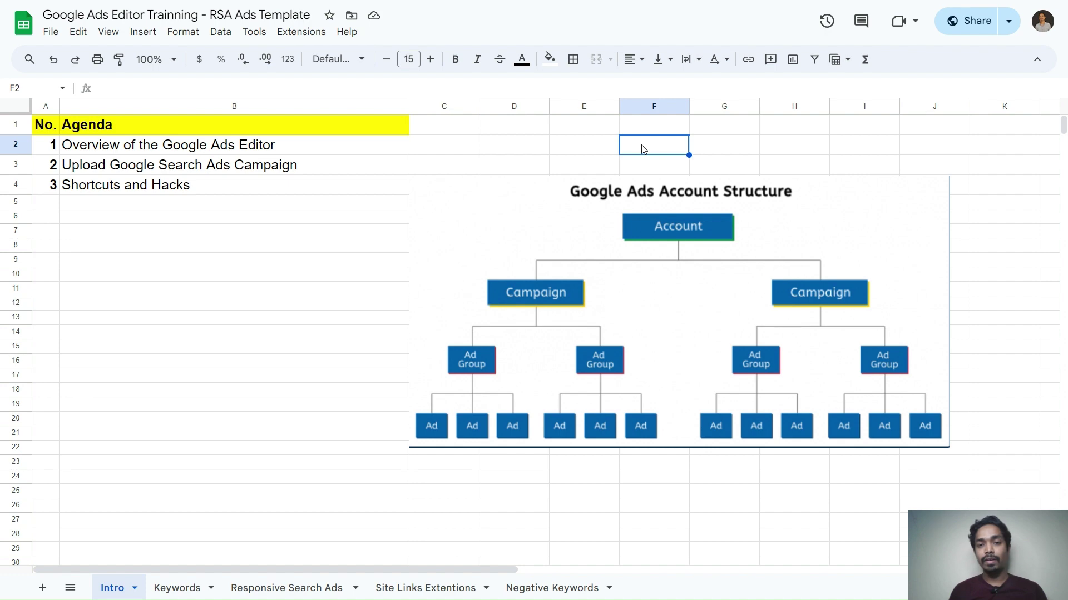
left_click(538, 138)
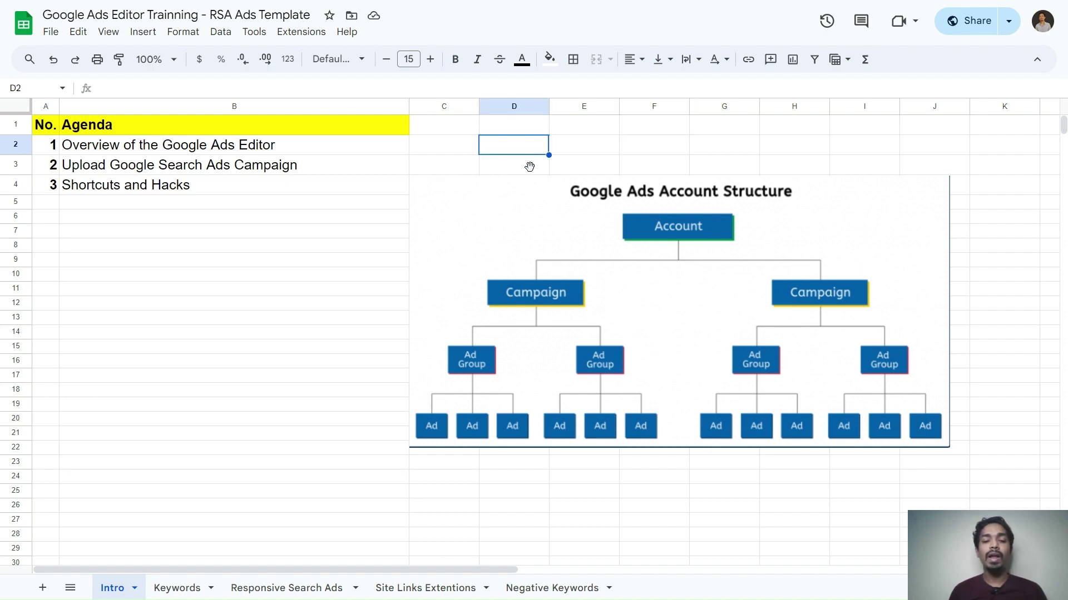
Step: Switch to Google Ads Editor and download the basic recent changes for all campaigns and all item types
left_click(542, 50)
left_click(704, 583)
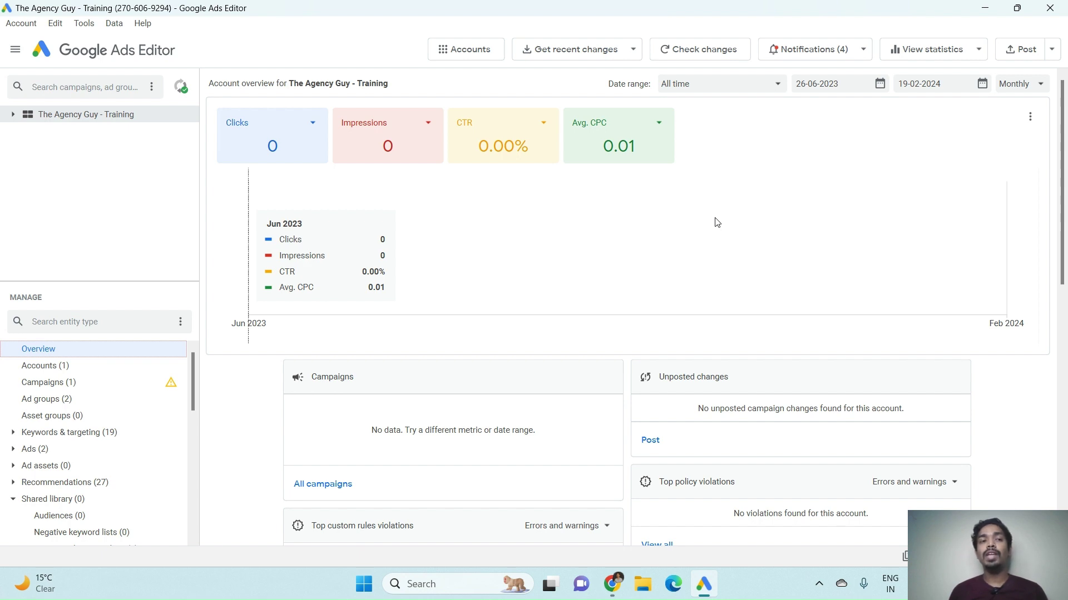
left_click(819, 251)
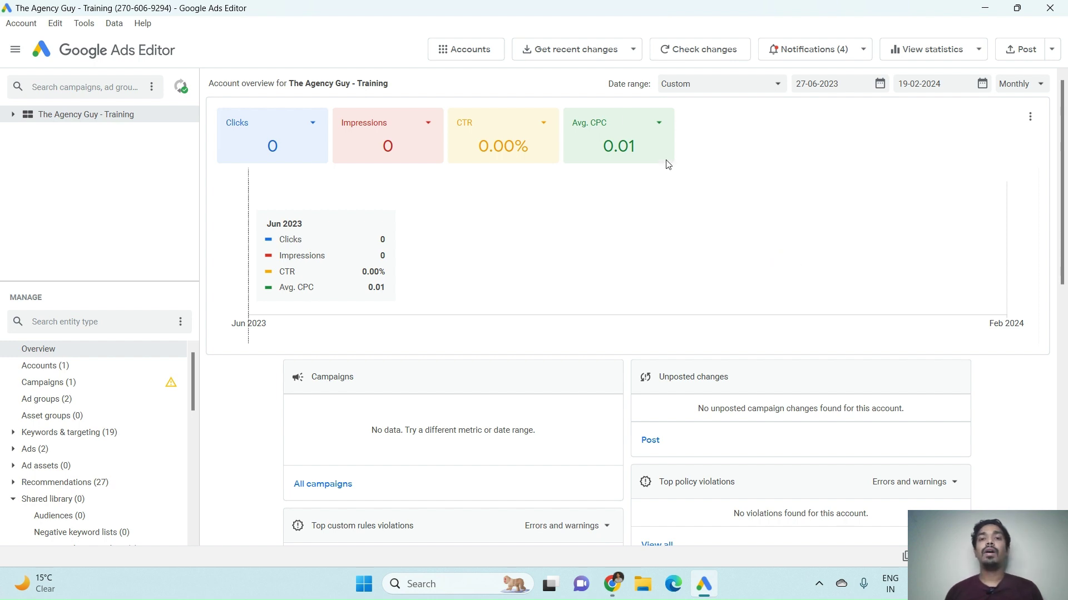
left_click(573, 55)
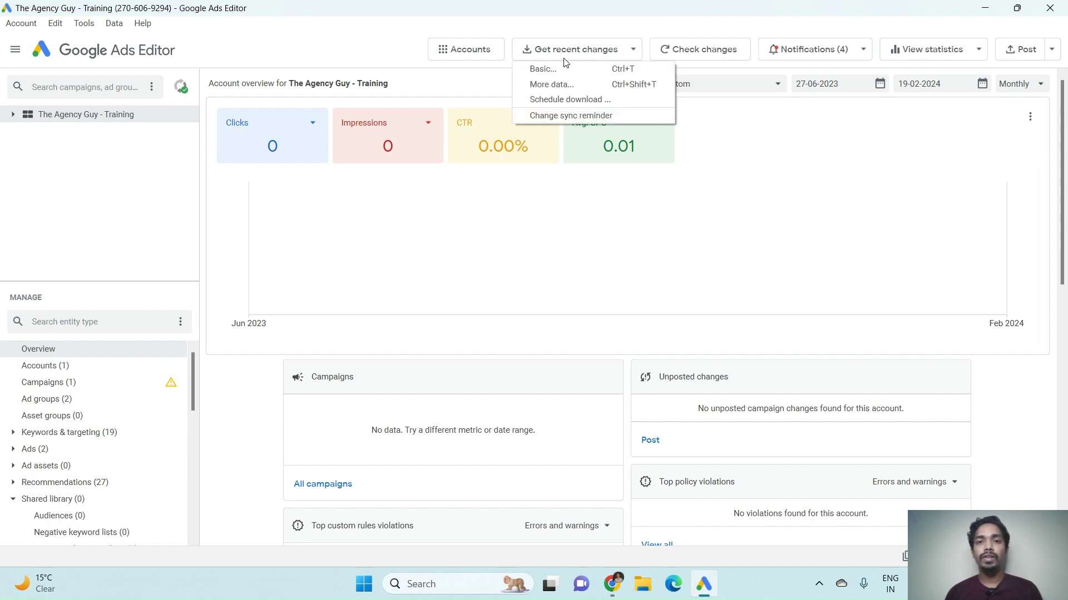
left_click(562, 68)
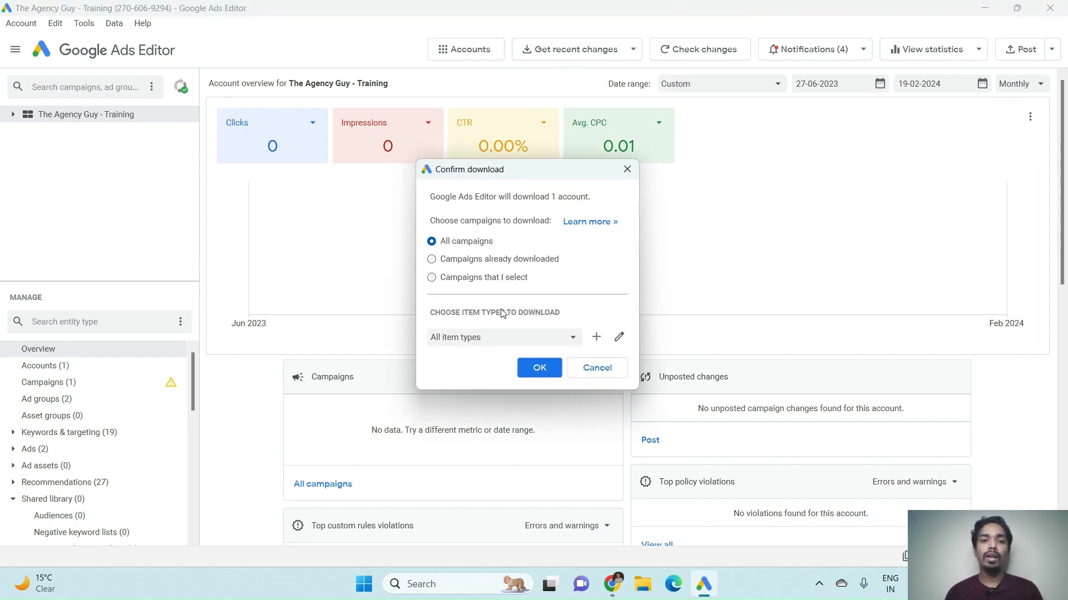
left_click(520, 371)
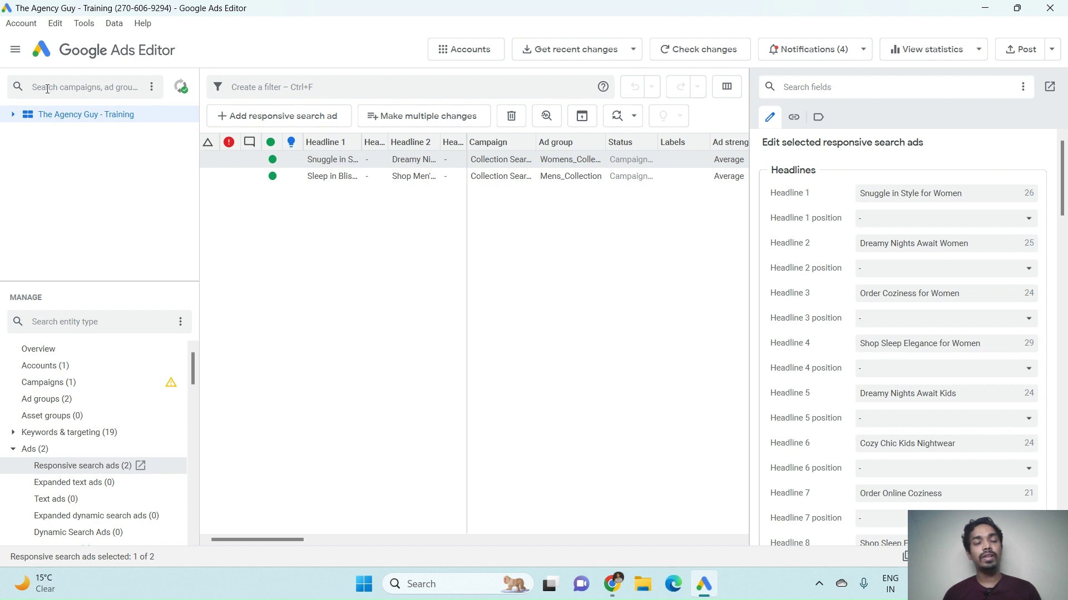
Step: Browse the training account's tree down to its ad groups and select the Collection Search Campaign
left_click(64, 94)
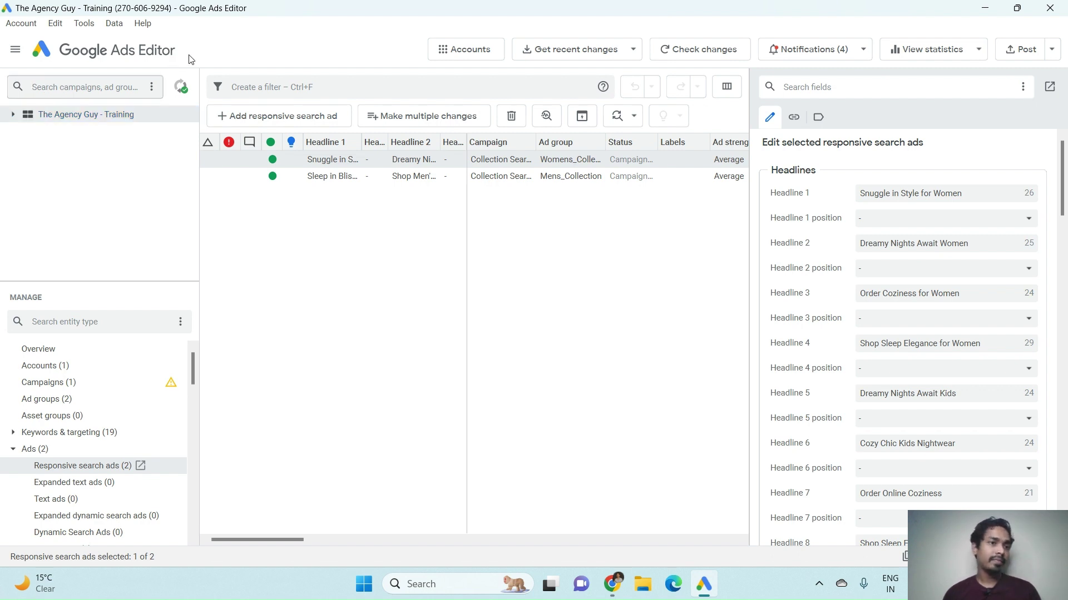
left_click(12, 117)
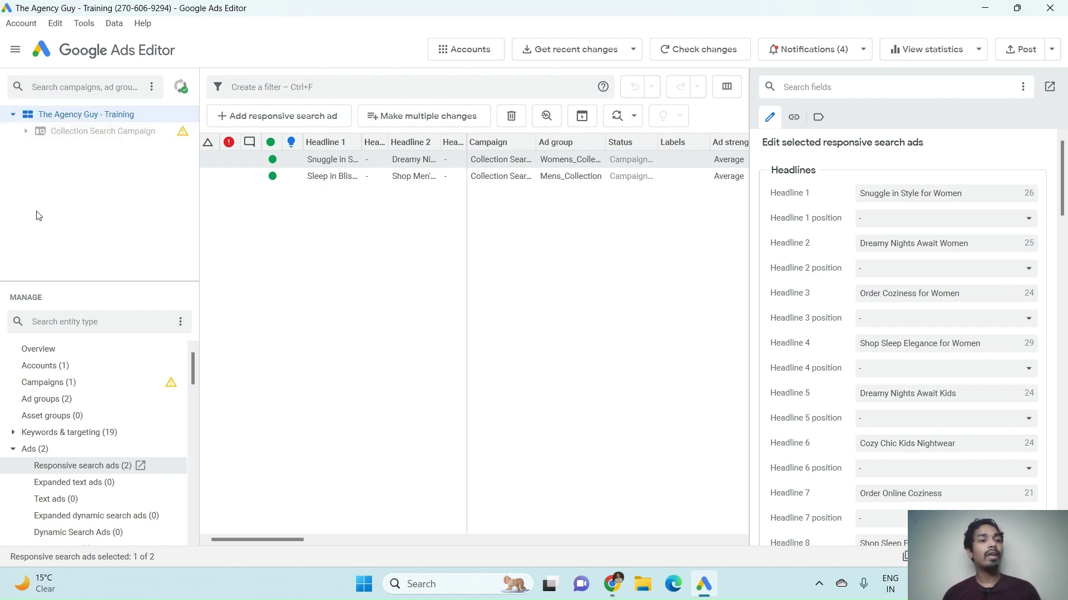
left_click(25, 132)
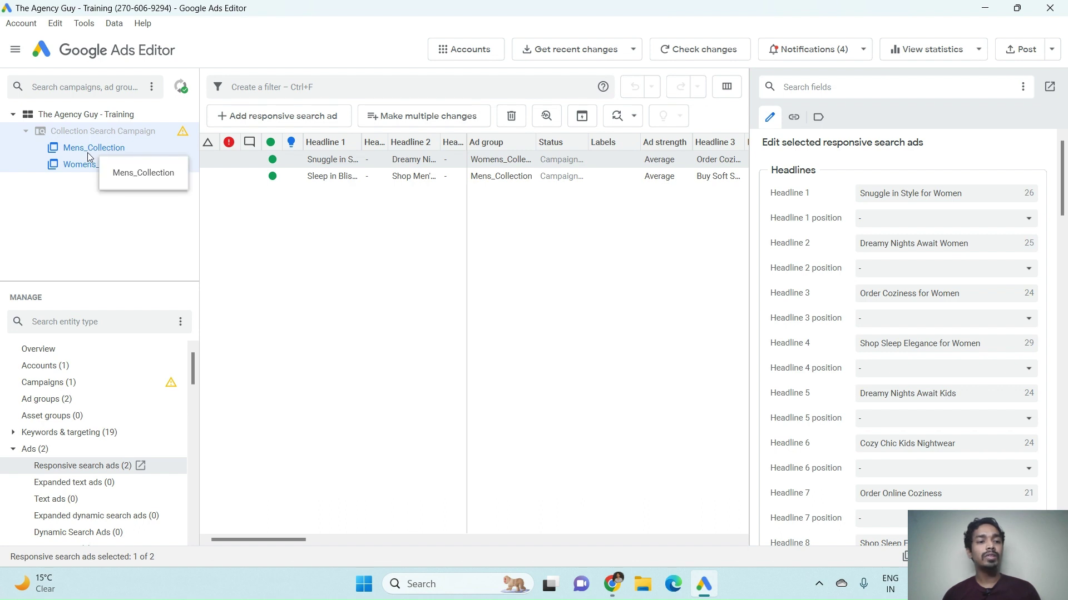
left_click(12, 114)
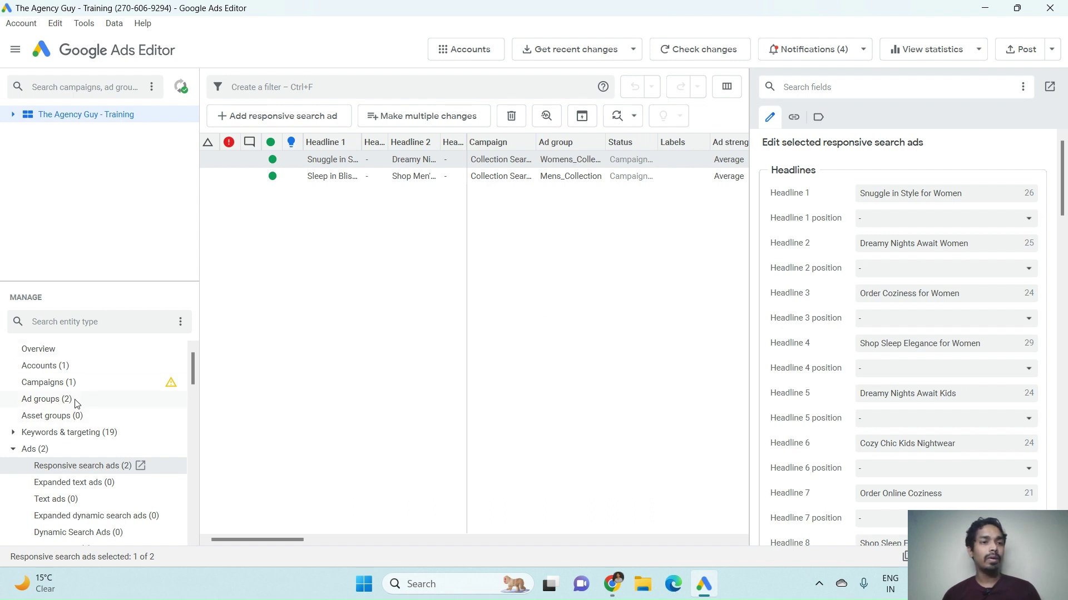
left_click(13, 115)
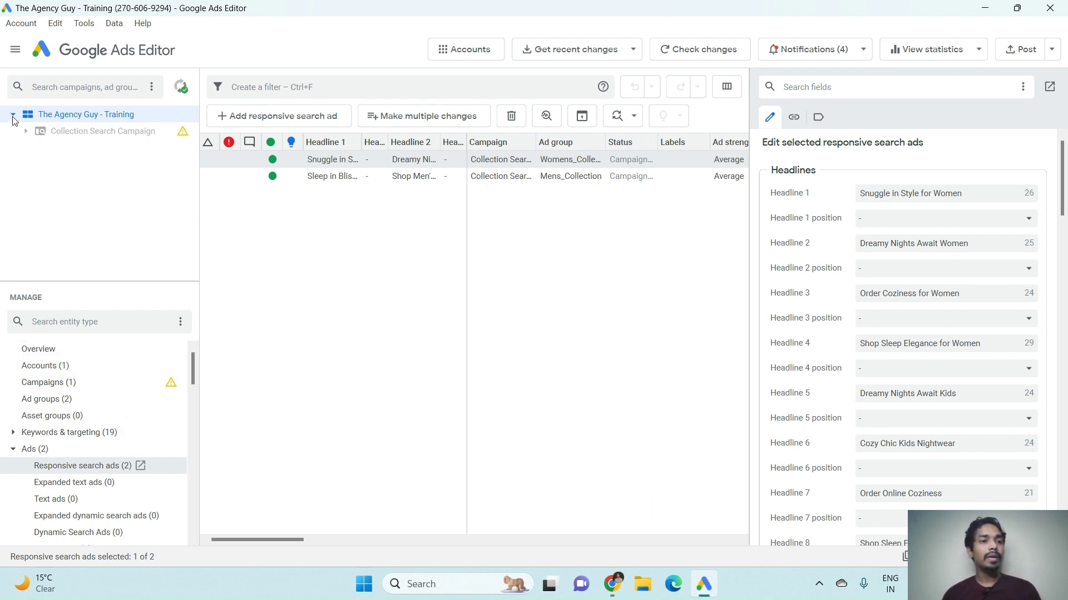
left_click(60, 134)
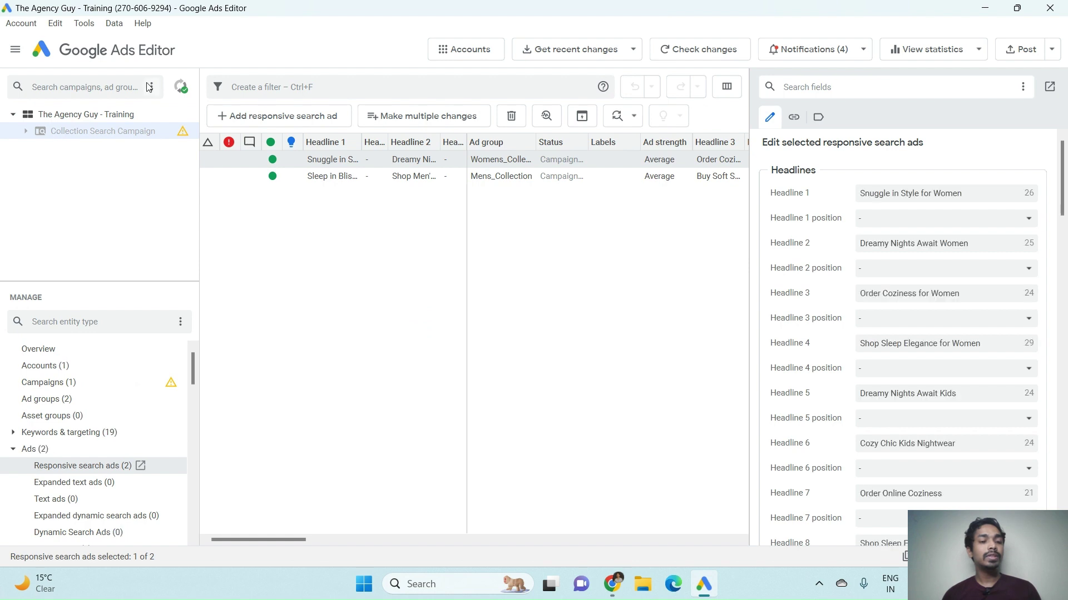
Step: Examine the Collection Search Campaign's settings, from budget and bid strategy through ad schedule to language and location targeting
left_click(46, 387)
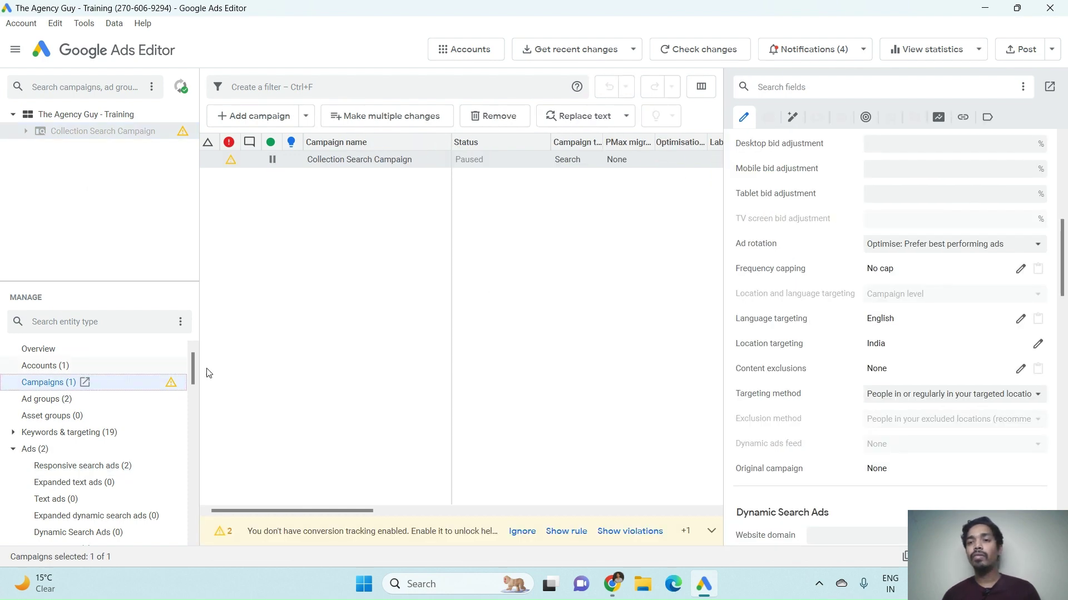
scroll(856, 258, "up", 8)
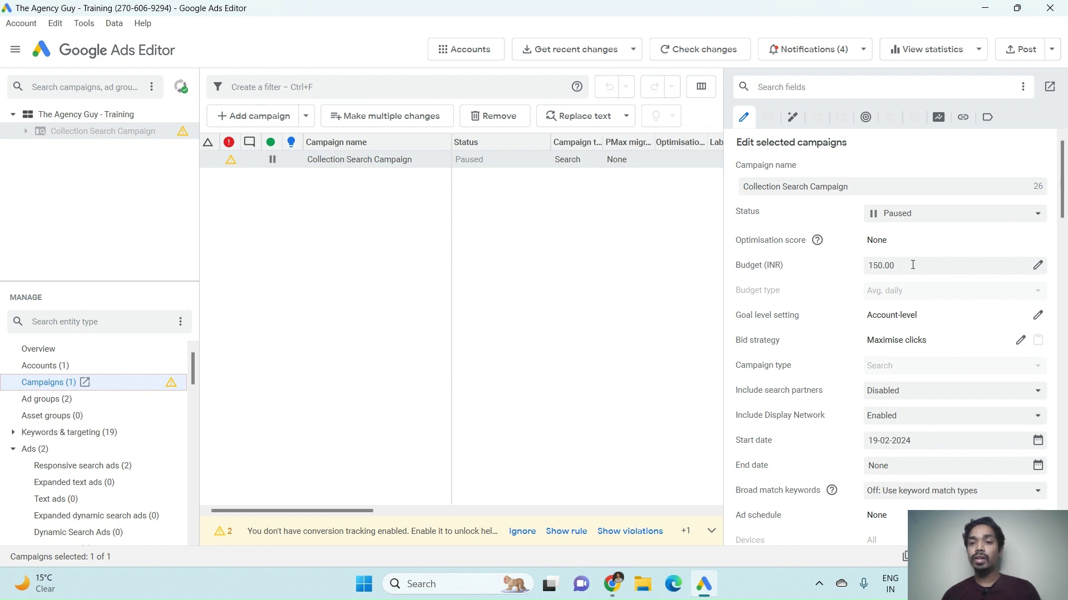
scroll(912, 266, "down", 2)
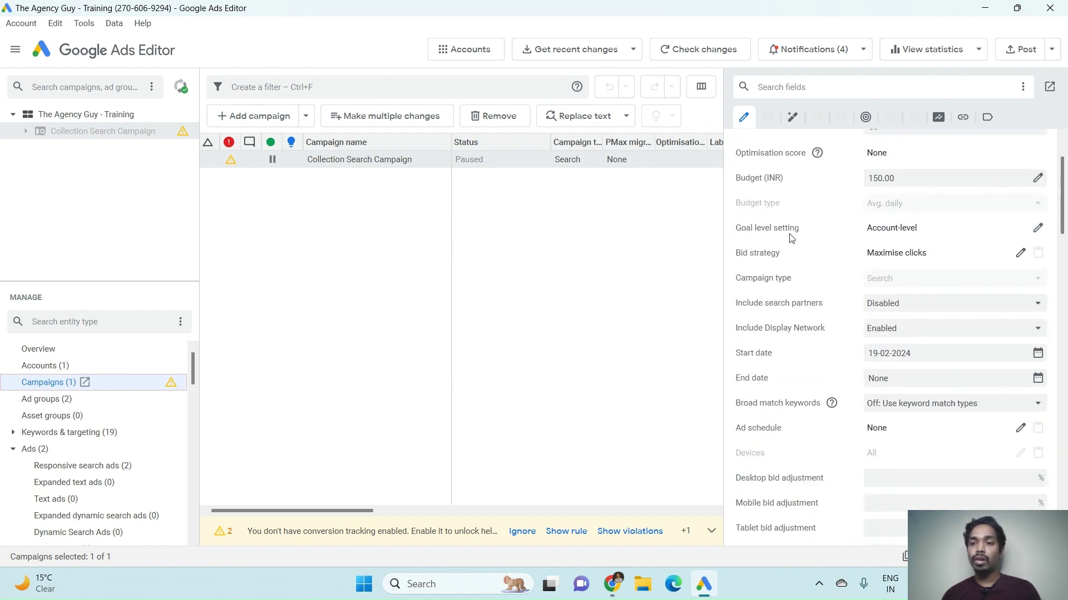
scroll(909, 305, "down", 5)
scroll(900, 229, "up", 3)
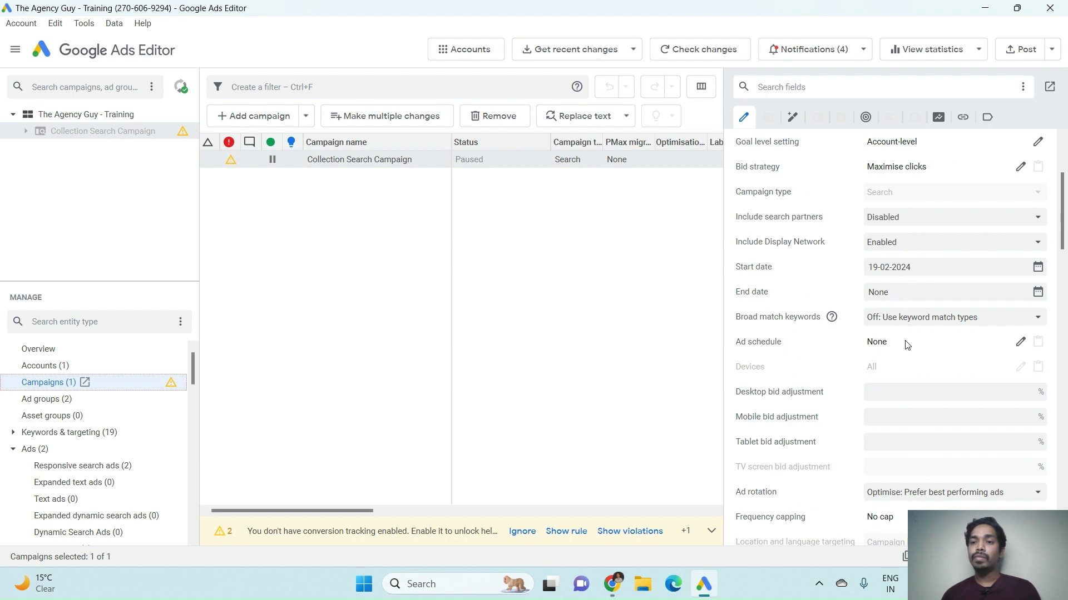
scroll(908, 345, "down", 5)
scroll(953, 331, "down", 2)
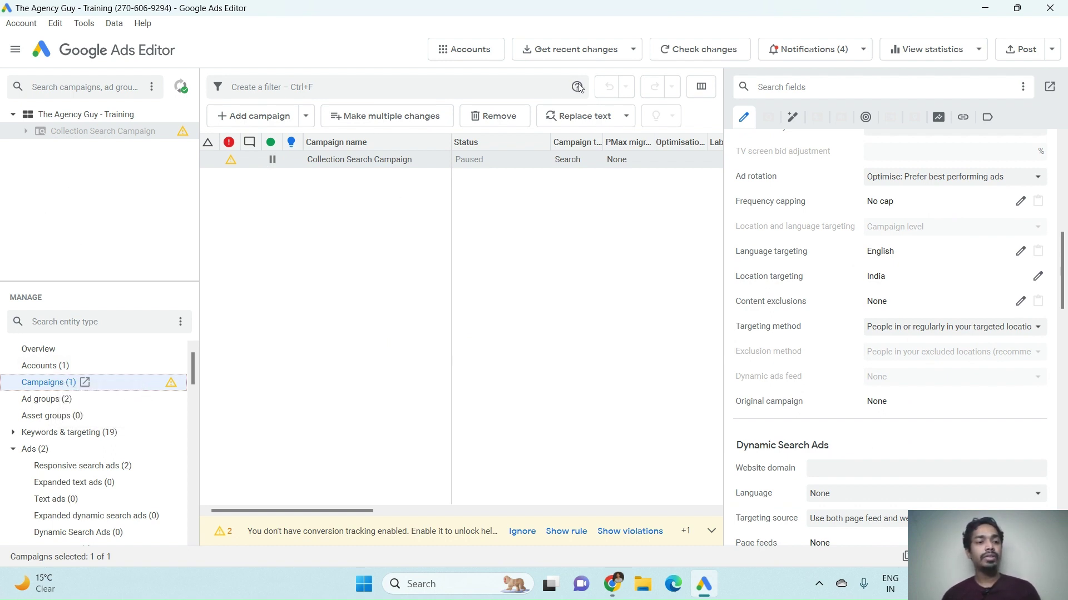
Step: Display the Collection Search Campaign's ad groups and select the Mens_Collection ad group
left_click(43, 399)
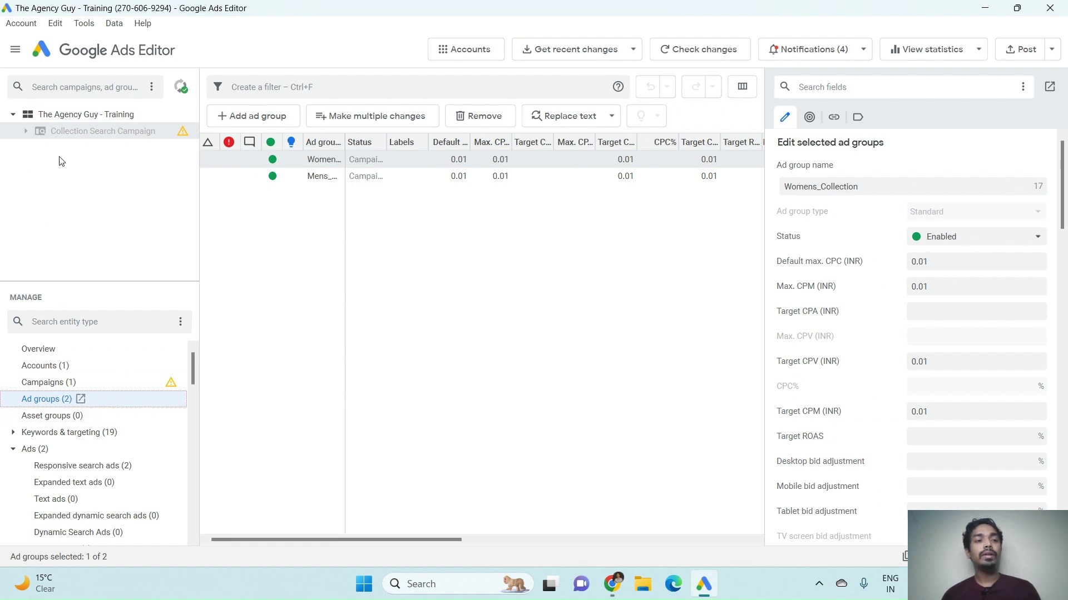
left_click(26, 131)
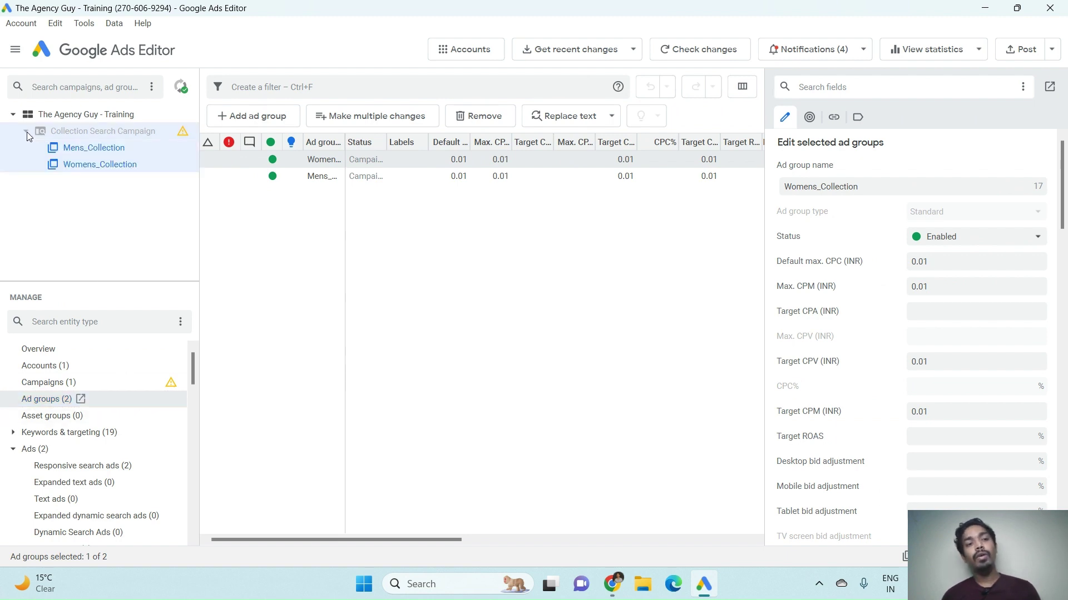
left_click(77, 152)
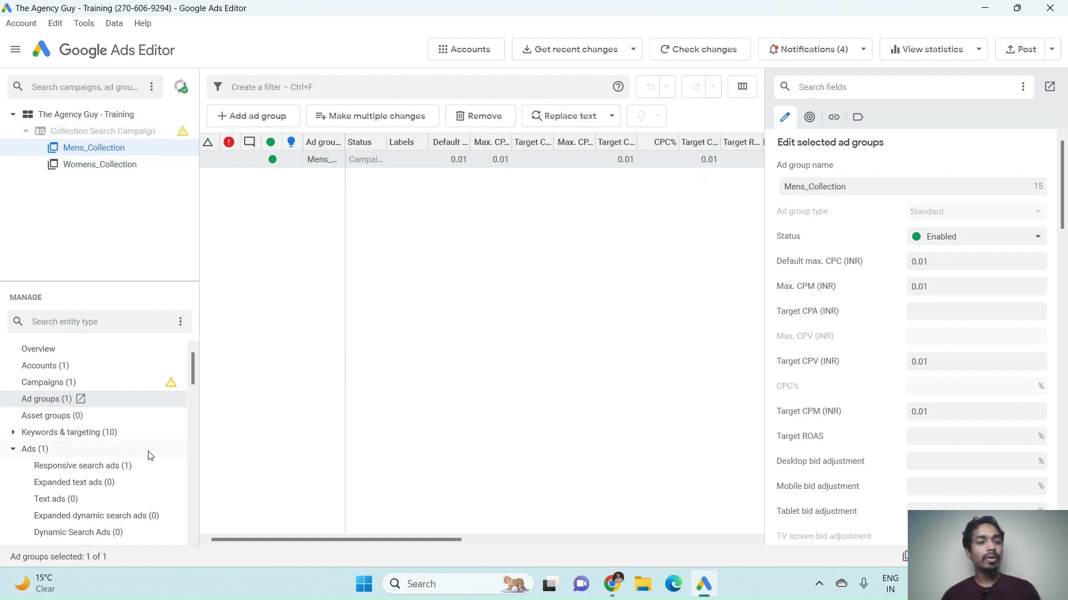
Step: In the Mens_Collection keywords, set the match type of "winter night suit for men" to Phrase
left_click(15, 433)
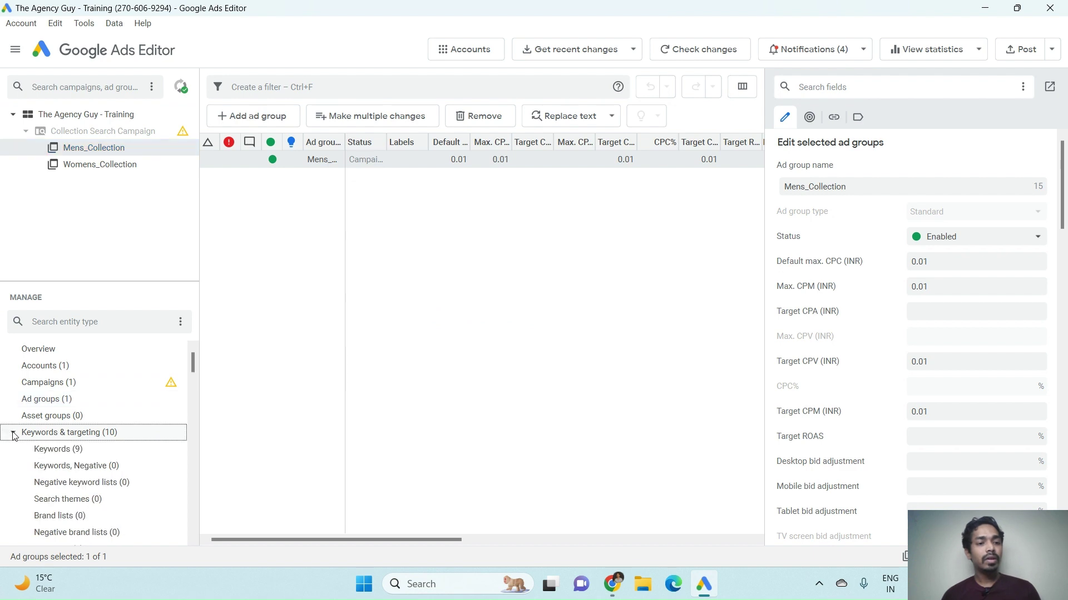
left_click(59, 455)
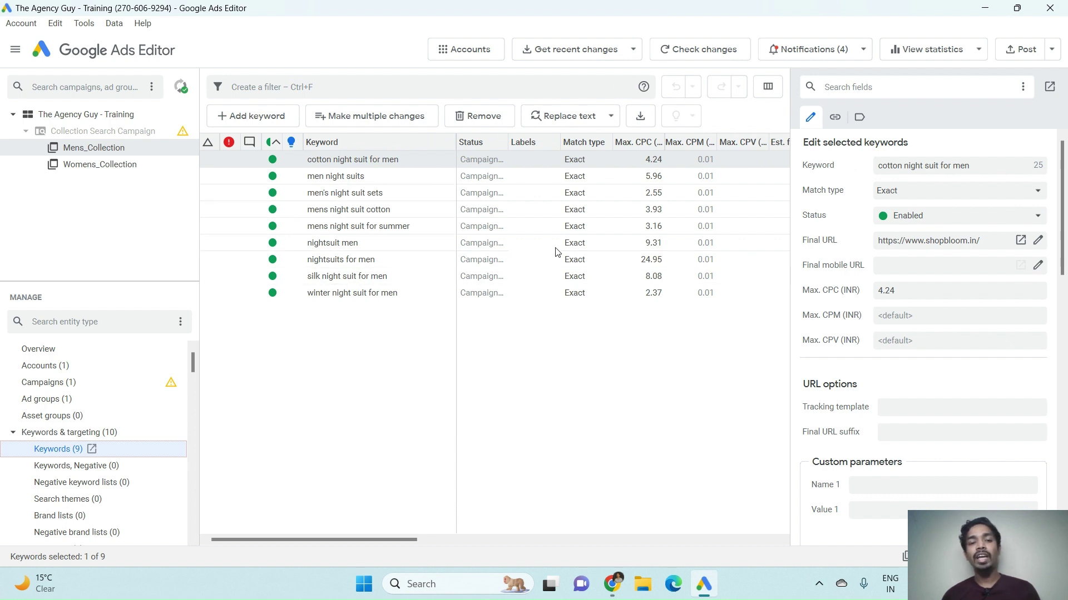
left_click(343, 298)
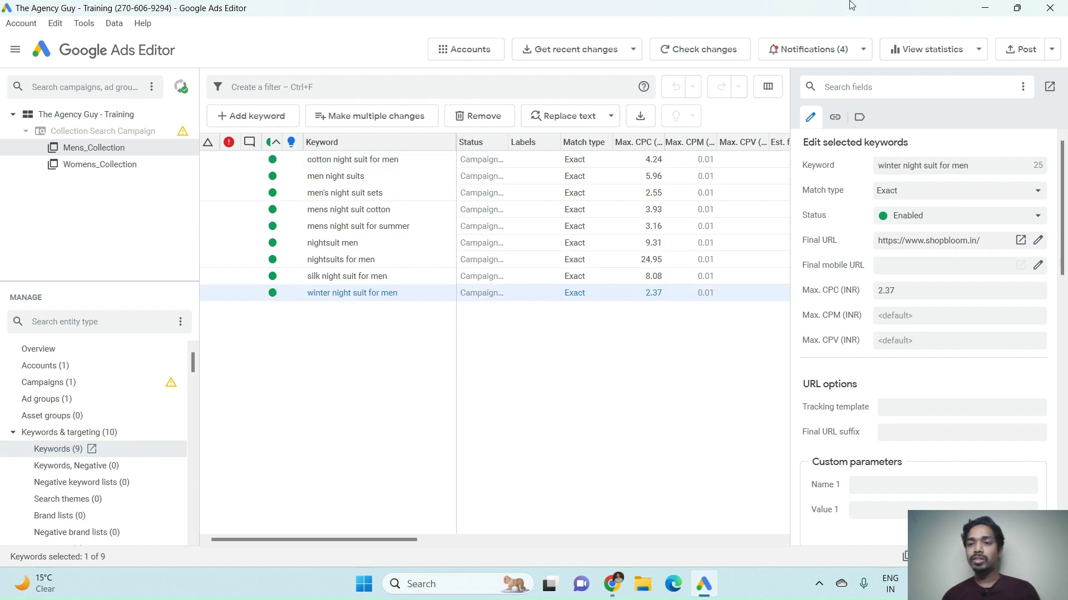
left_click(894, 192)
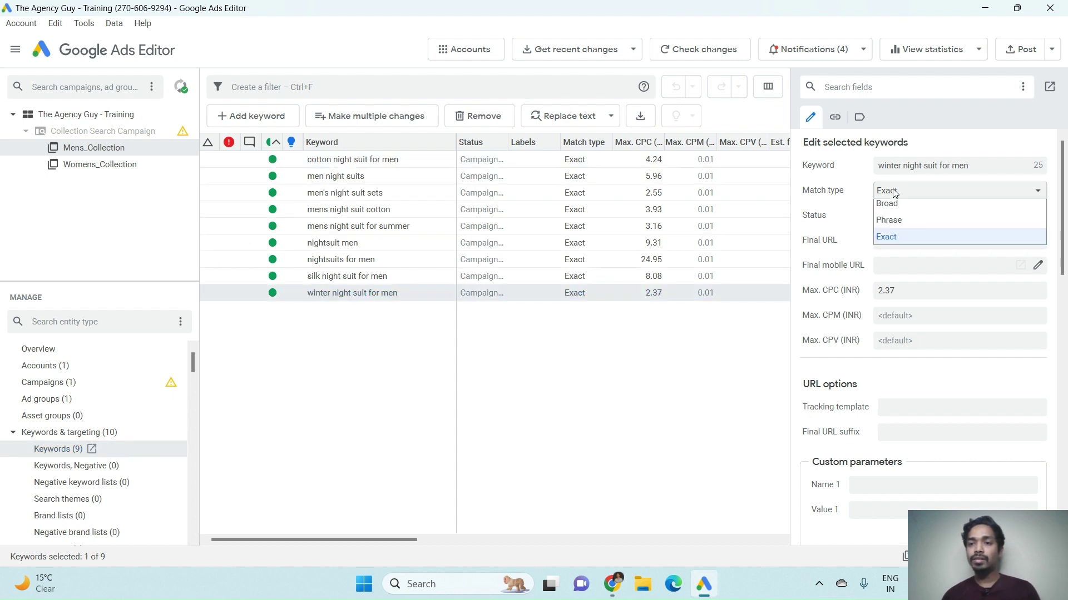
left_click(884, 228)
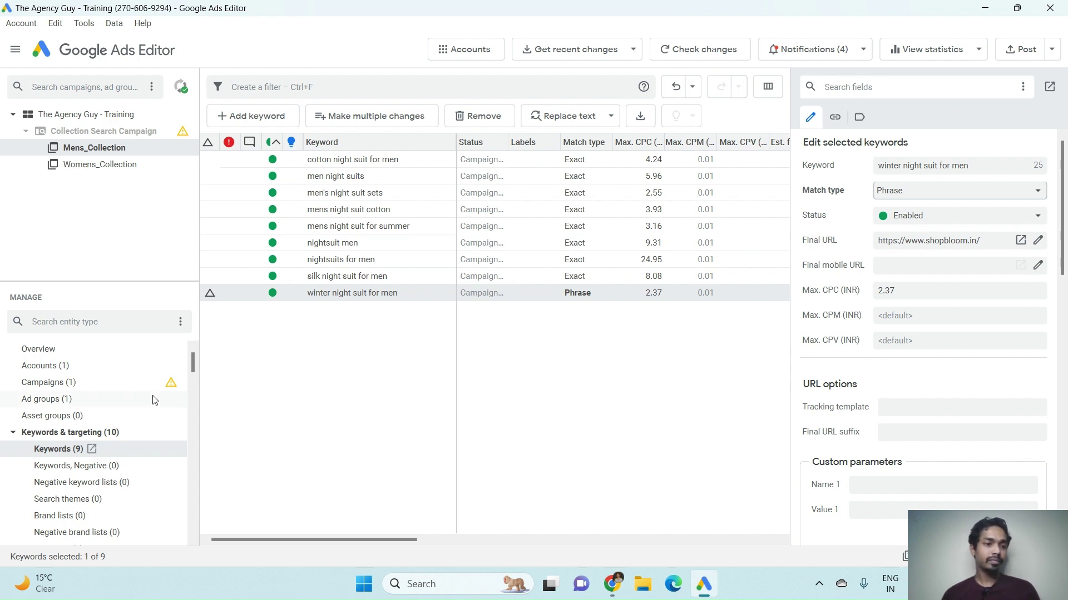
Step: Review the headlines, descriptions, paths and final URL of the Womens_Collection responsive search ad
left_click(12, 433)
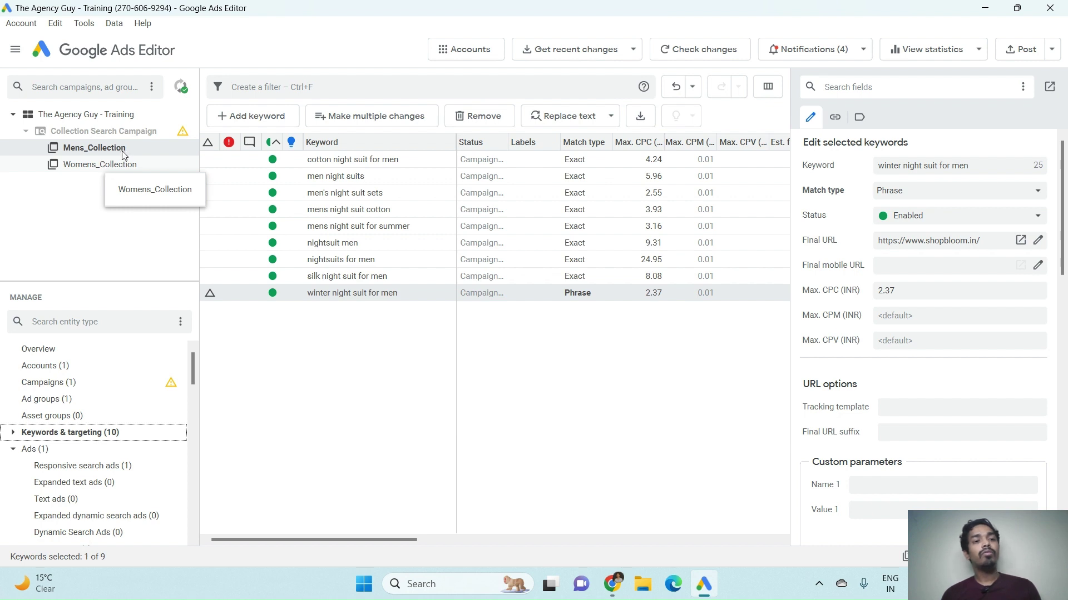
left_click(88, 165)
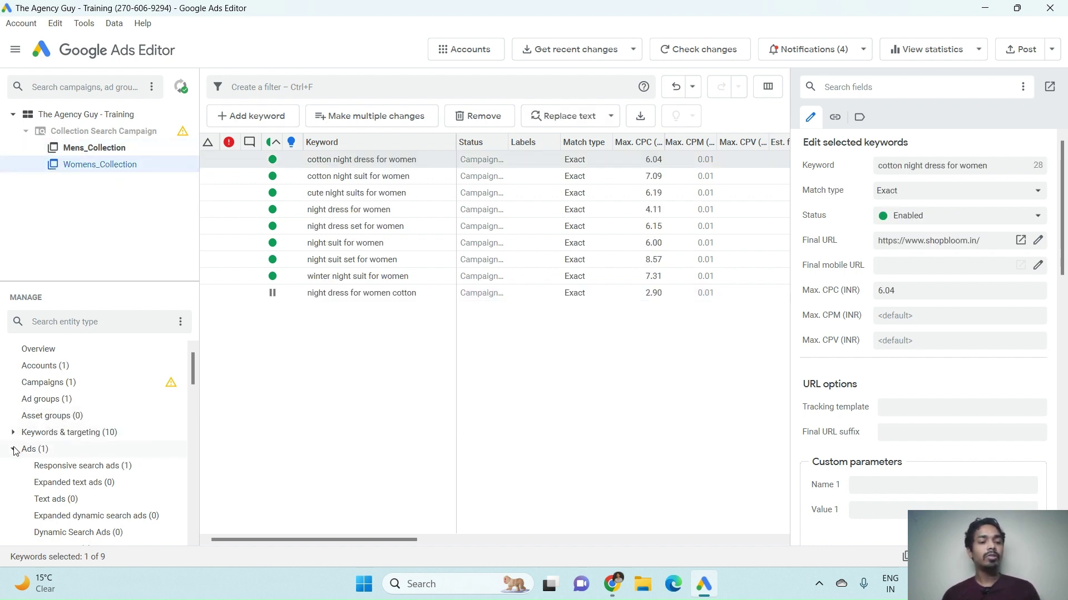
left_click(100, 471)
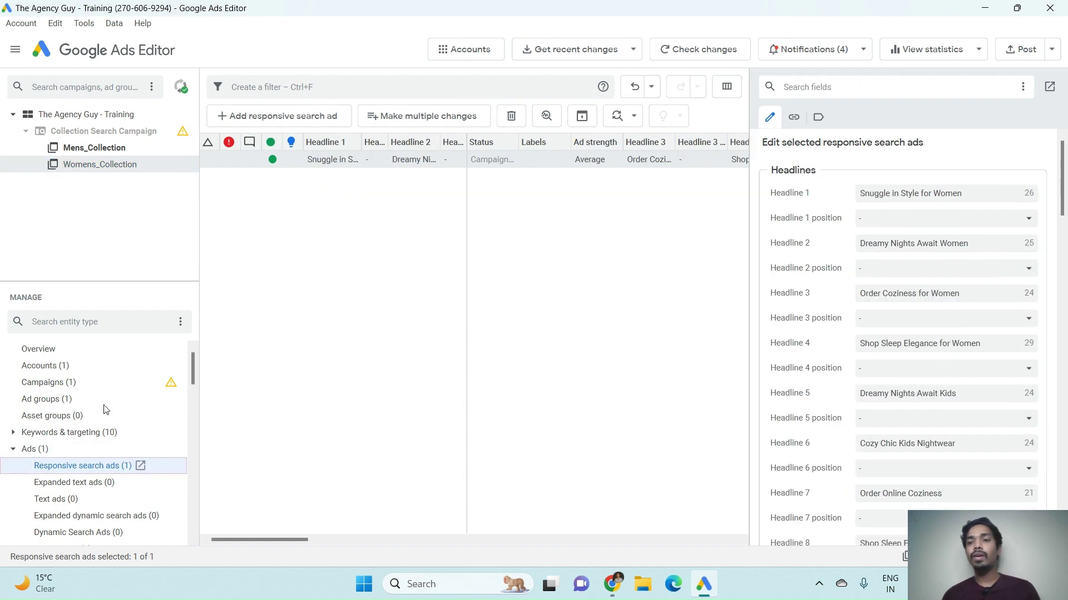
scroll(847, 303, "down", 5)
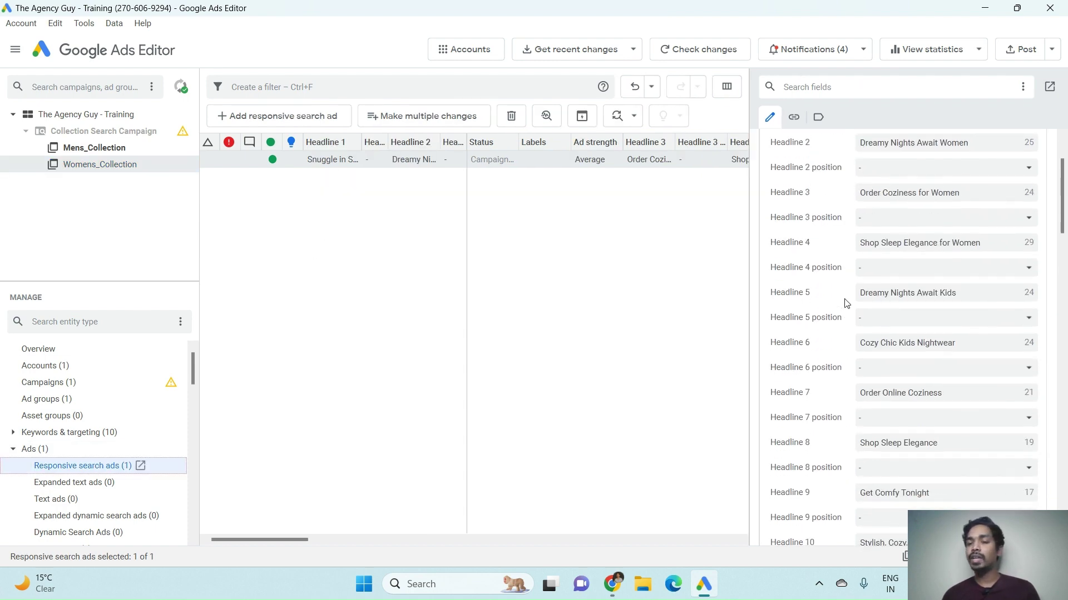
scroll(847, 303, "up", 2)
scroll(846, 303, "down", 10)
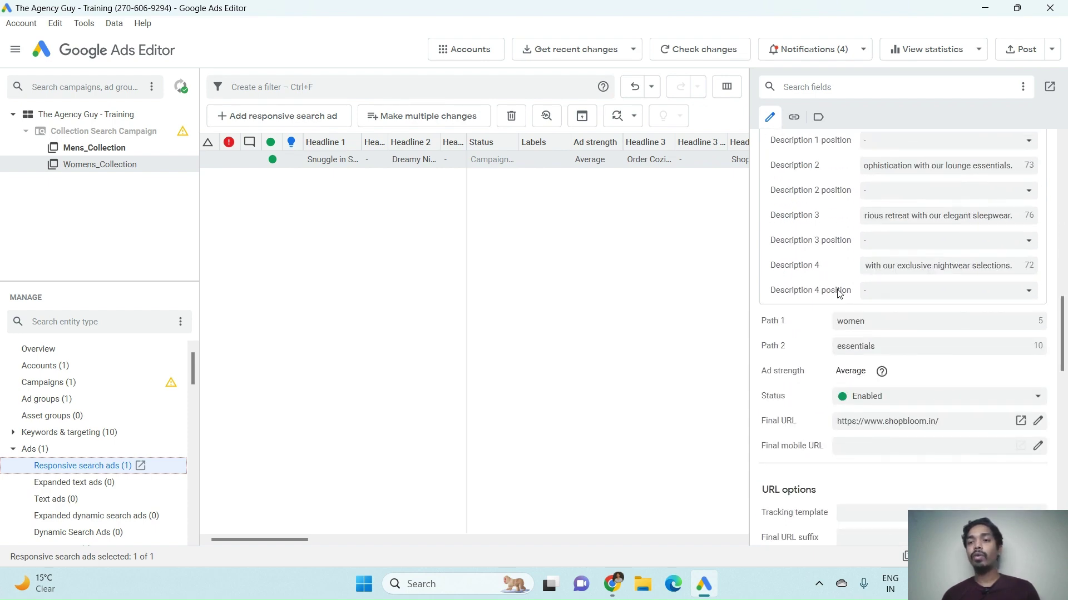
scroll(889, 262, "up", 10)
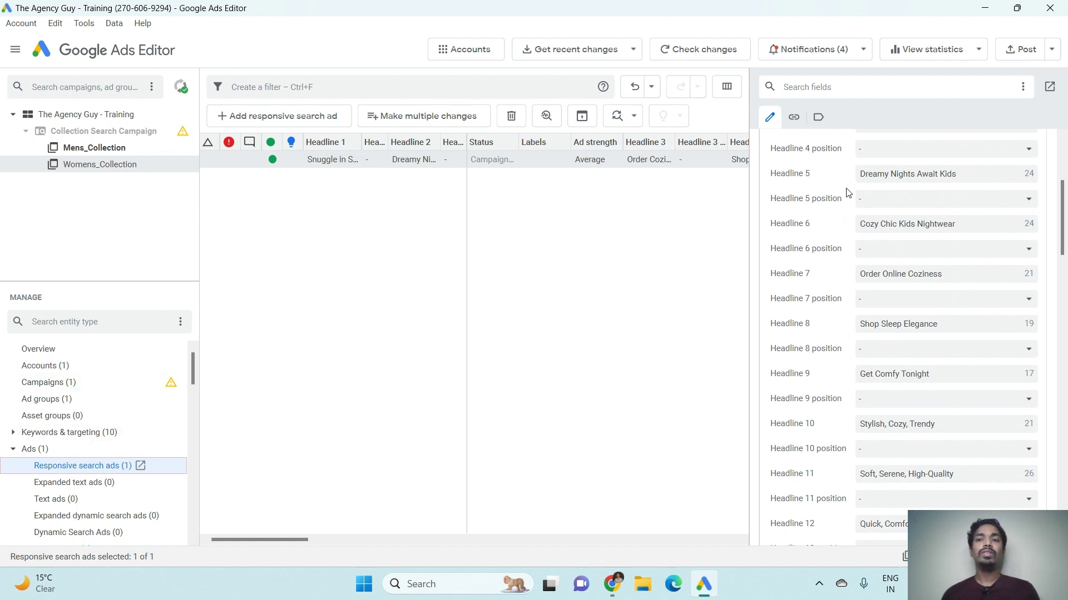
left_click_drag(750, 96, 738, 123)
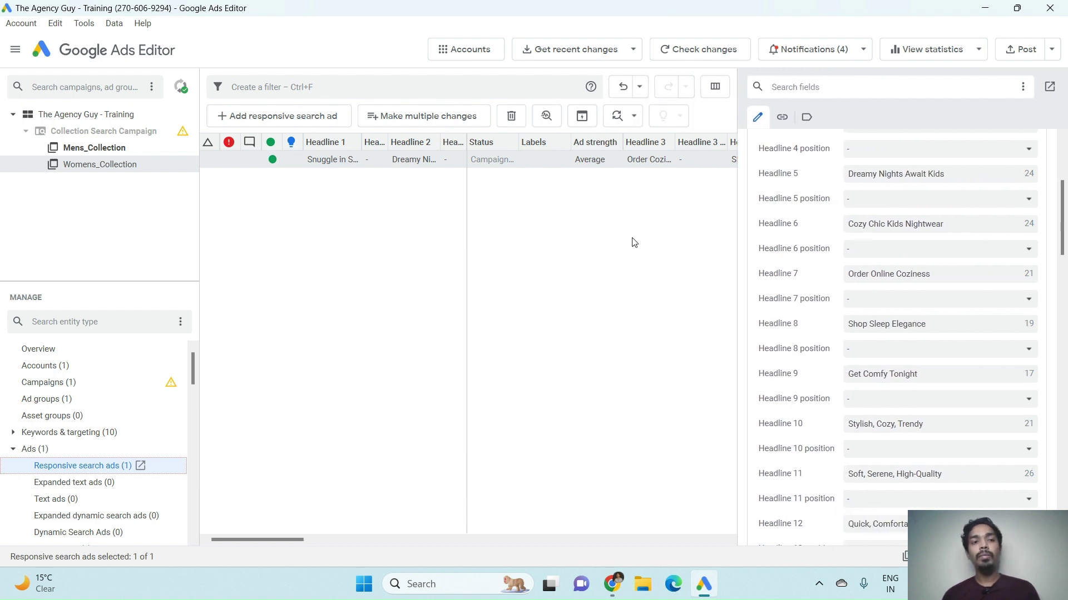
Step: Collapse the Collection Search Campaign and switch to the RSA Ads Template spreadsheet in Chrome
key("Left")
key("Left")
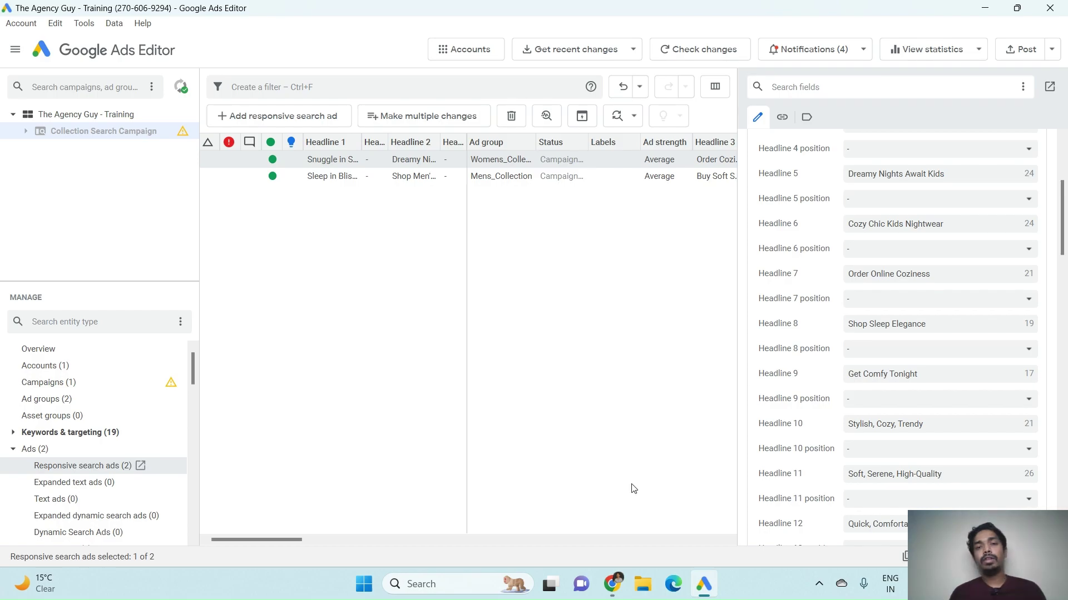
left_click(611, 583)
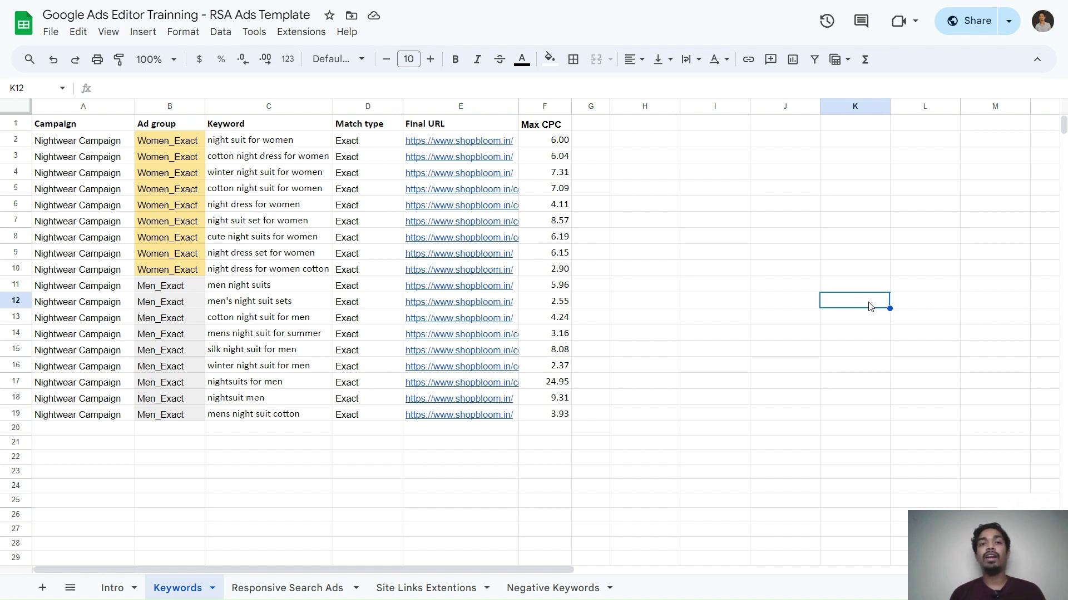
left_click(717, 216)
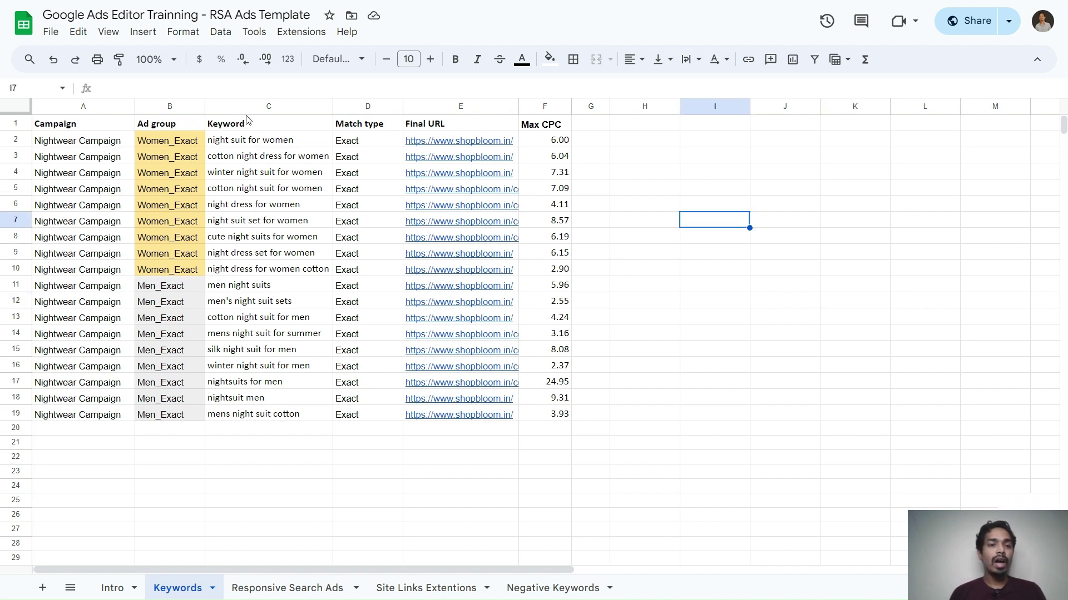
Step: Examine the Keywords sheet's Campaign, Ad group and Keyword columns, including the Women_Exact and Men_Exact groupings
left_click_drag(246, 141, 237, 423)
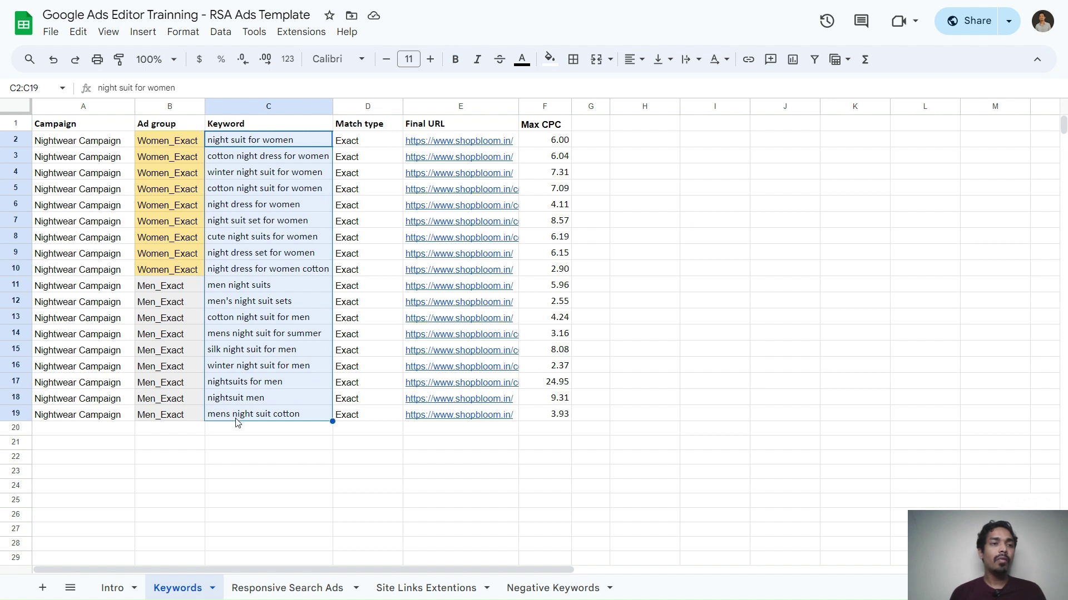
left_click(234, 532)
left_click(76, 101)
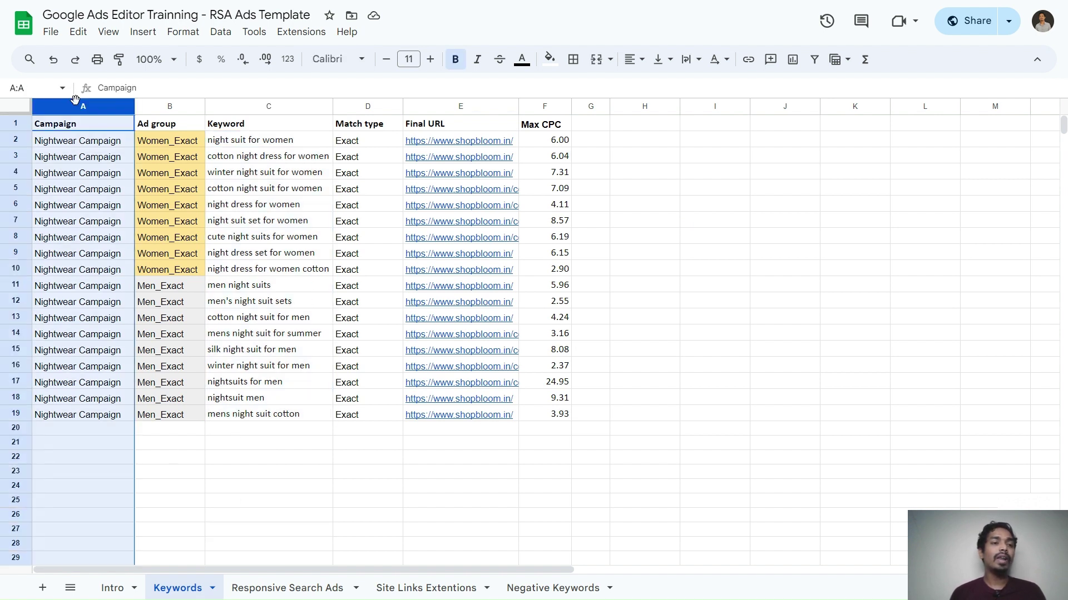
left_click_drag(84, 140, 71, 418)
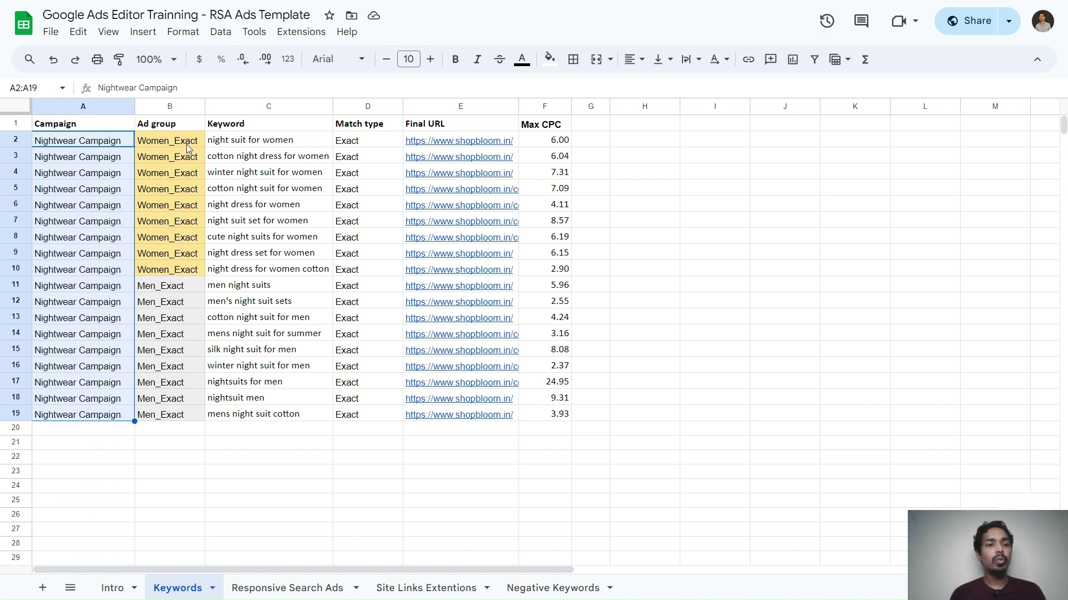
left_click_drag(188, 147, 179, 286)
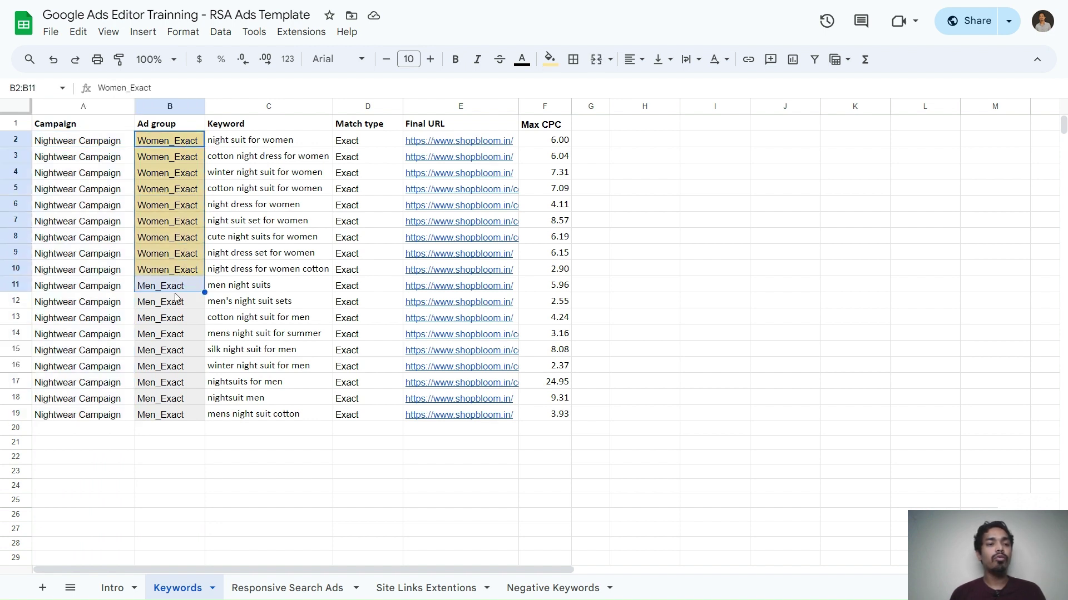
left_click(173, 177)
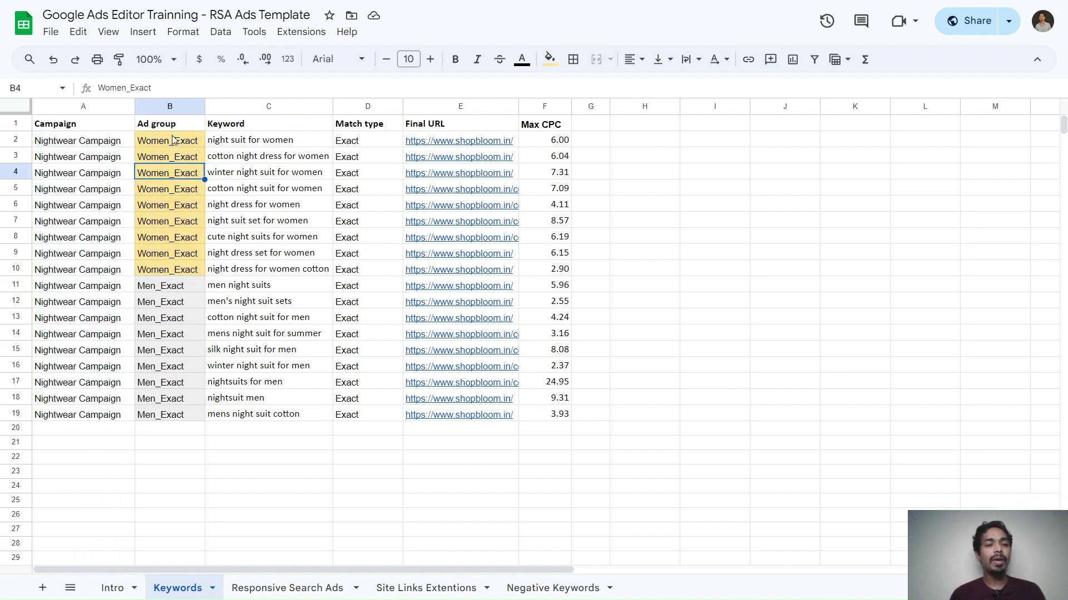
left_click_drag(169, 294, 161, 417)
left_click(294, 158)
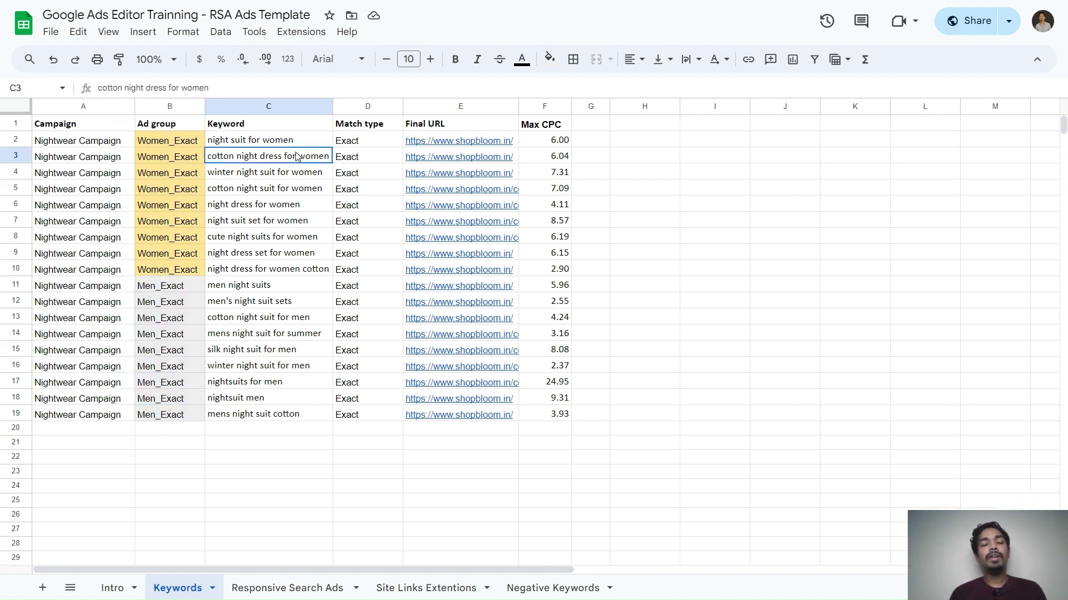
left_click(263, 140)
left_click_drag(264, 305, 269, 382)
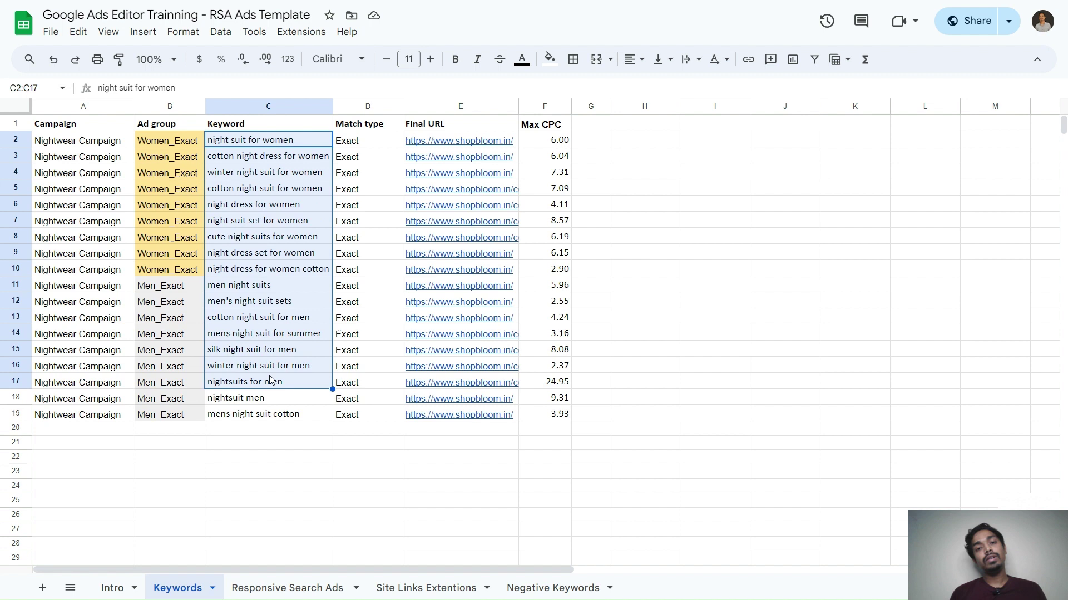
left_click(696, 307)
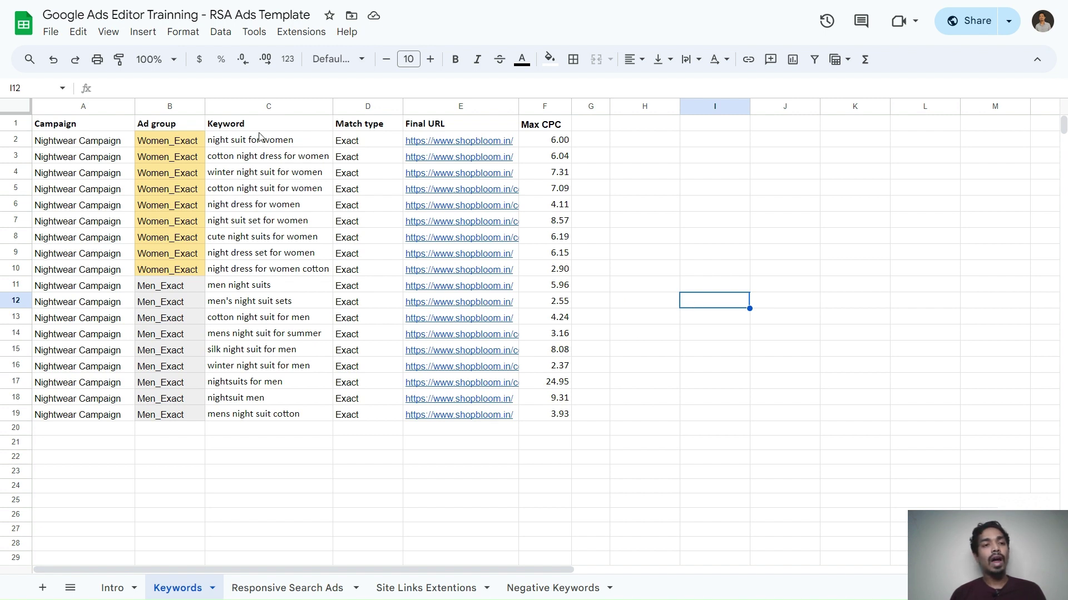
left_click_drag(262, 139, 247, 389)
left_click_drag(167, 179, 163, 340)
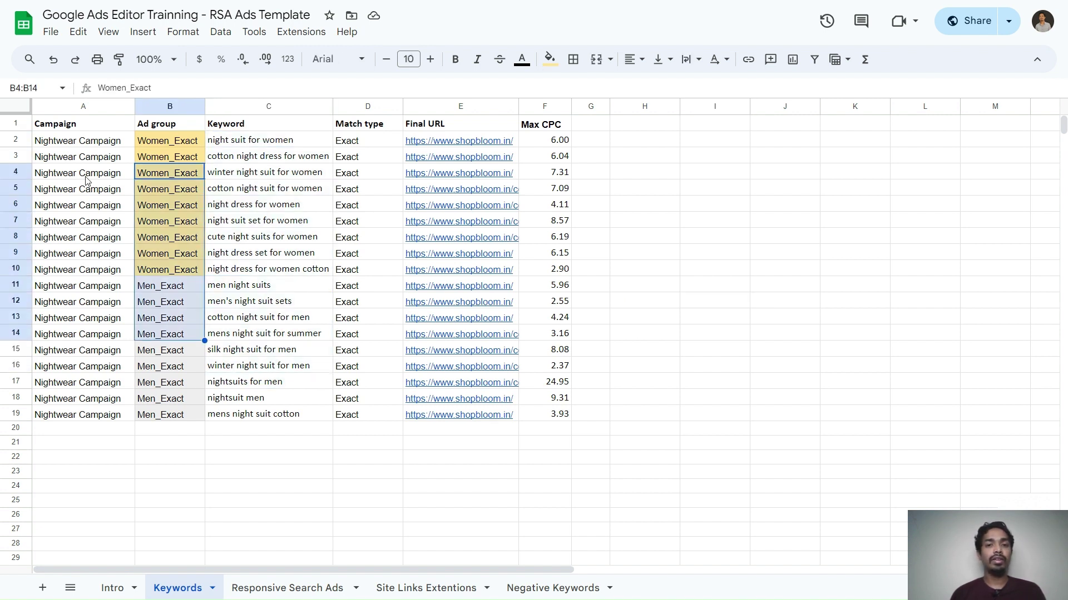
left_click_drag(88, 177, 86, 394)
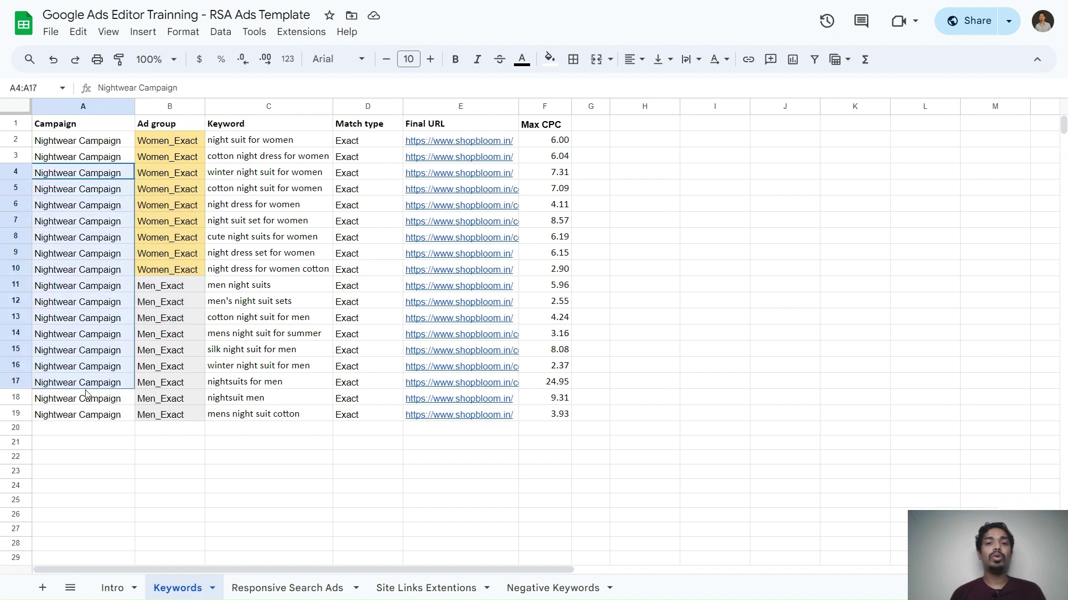
left_click(742, 209)
Step: Copy the whole keyword table with its header row, A1:F19, and switch back to Google Ads Editor
left_click_drag(113, 128, 530, 414)
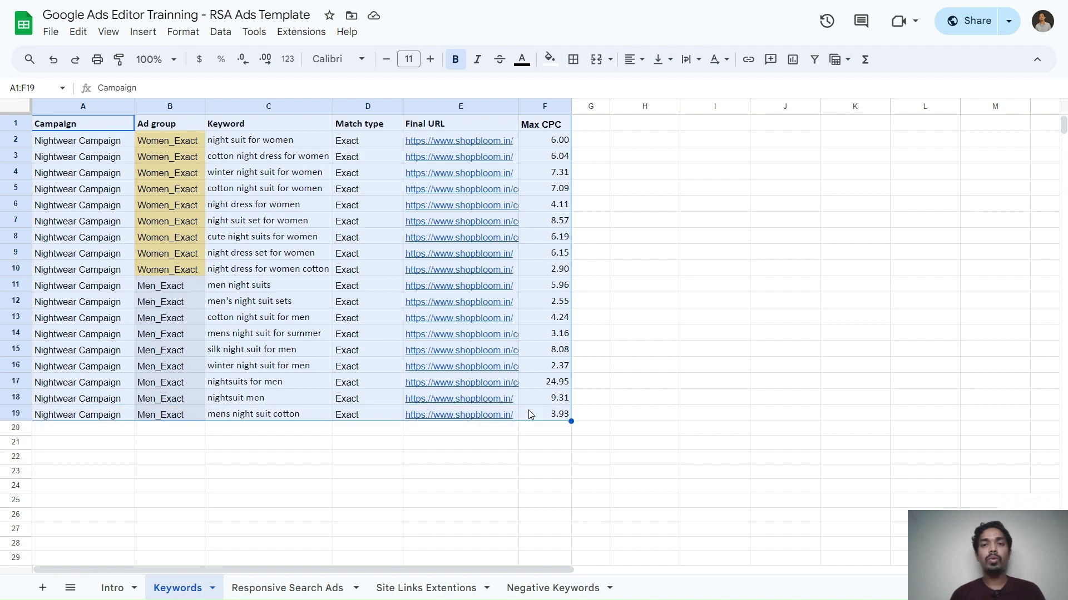
left_click(535, 44)
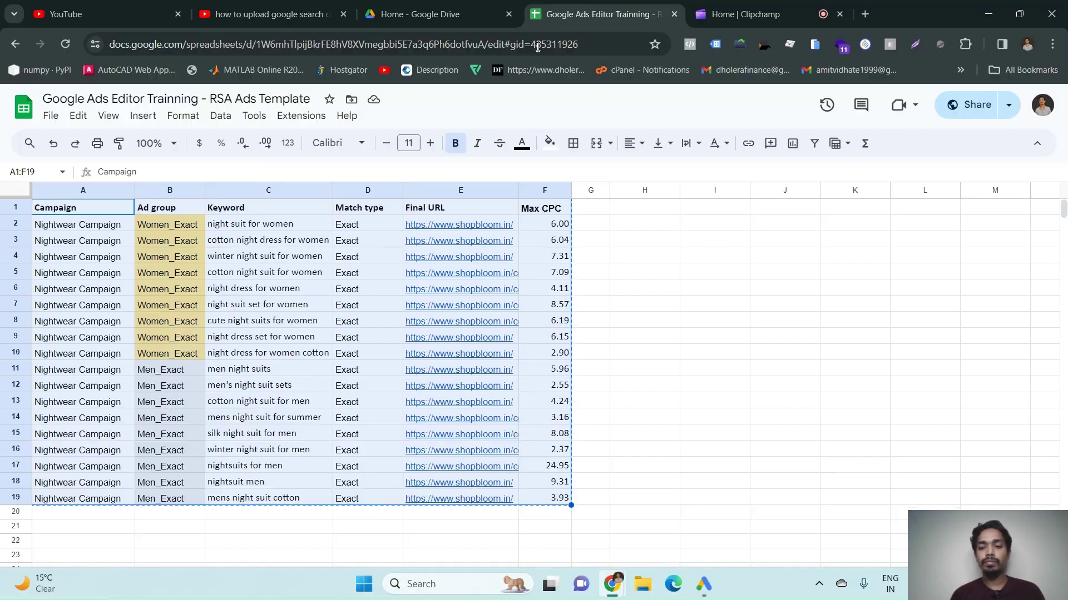
left_click(712, 583)
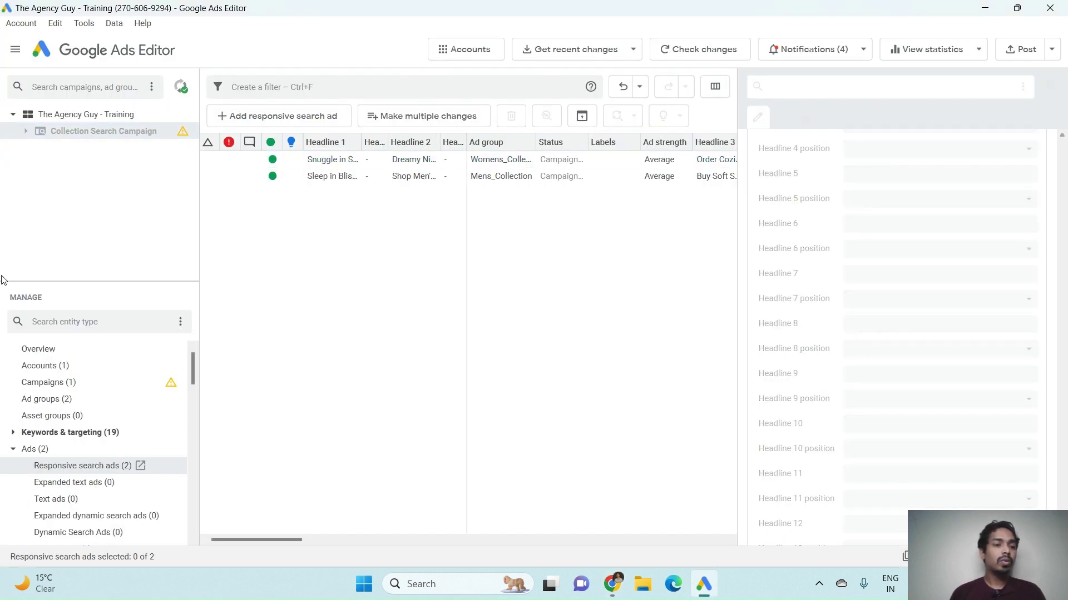
Step: Start a bulk change for keywords whose data includes campaign and ad group columns, and paste the copied table into it
left_click(13, 450)
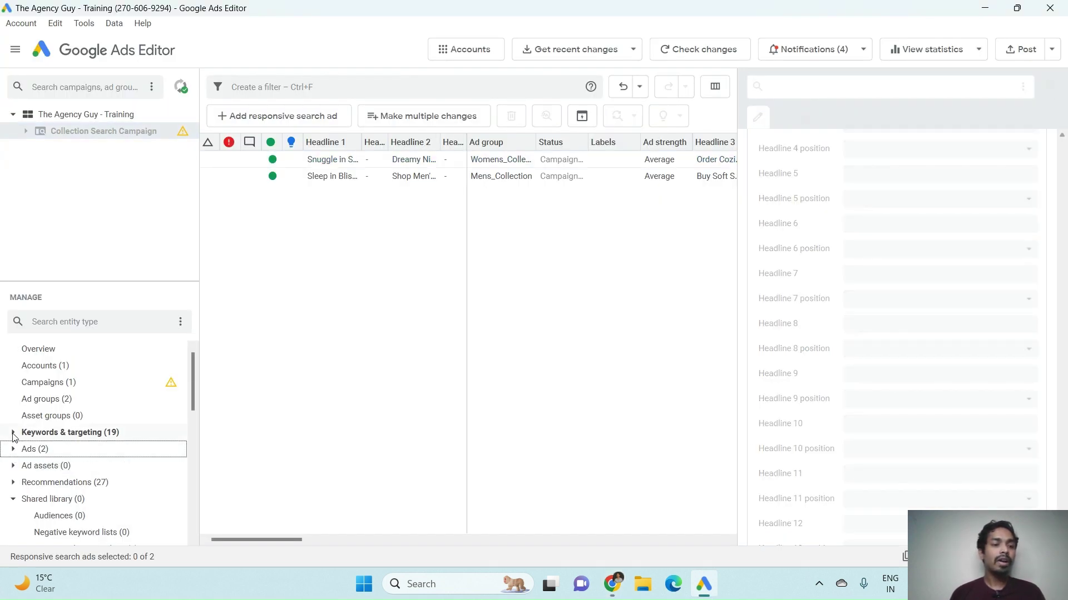
left_click(13, 432)
left_click(58, 452)
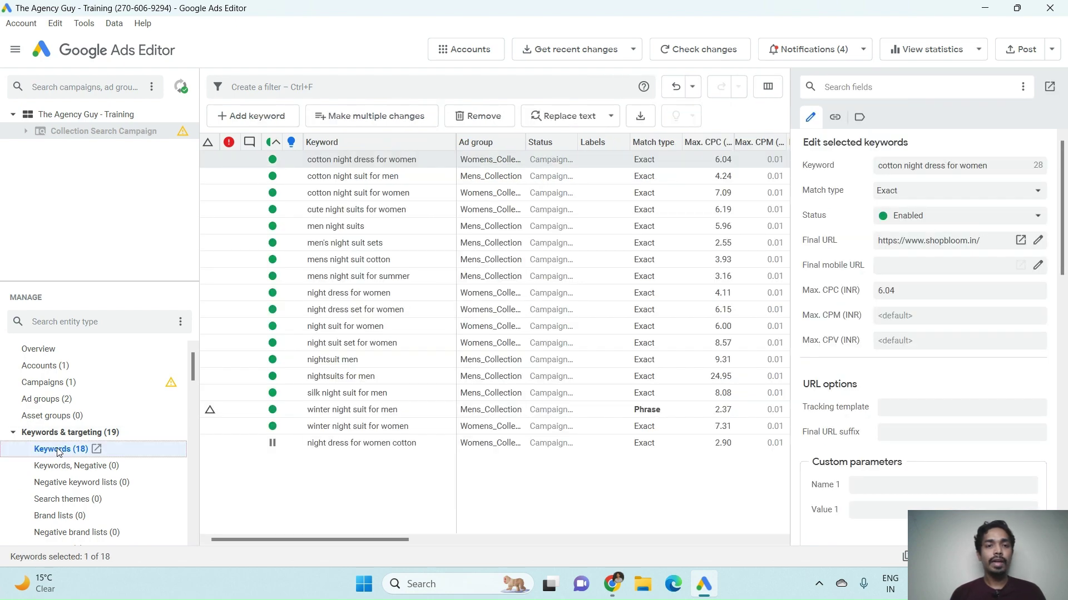
left_click(351, 116)
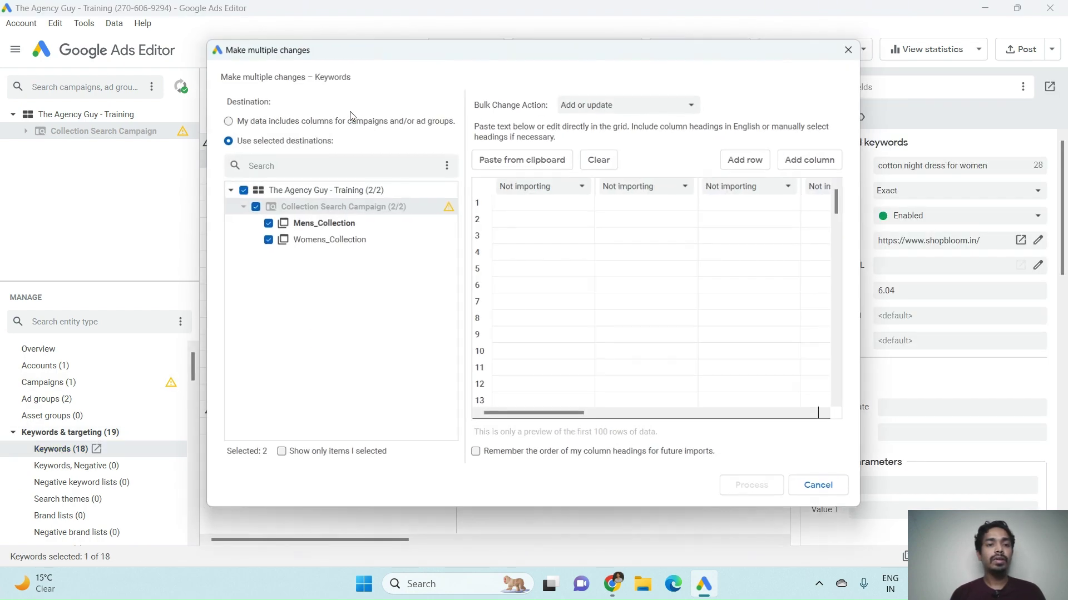
left_click(226, 120)
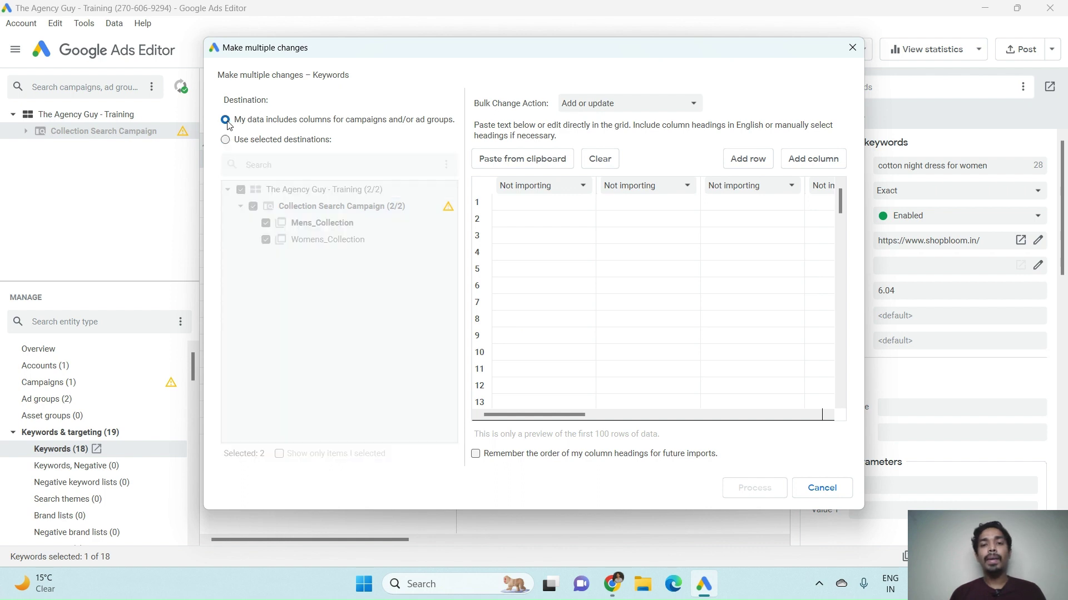
left_click(522, 159)
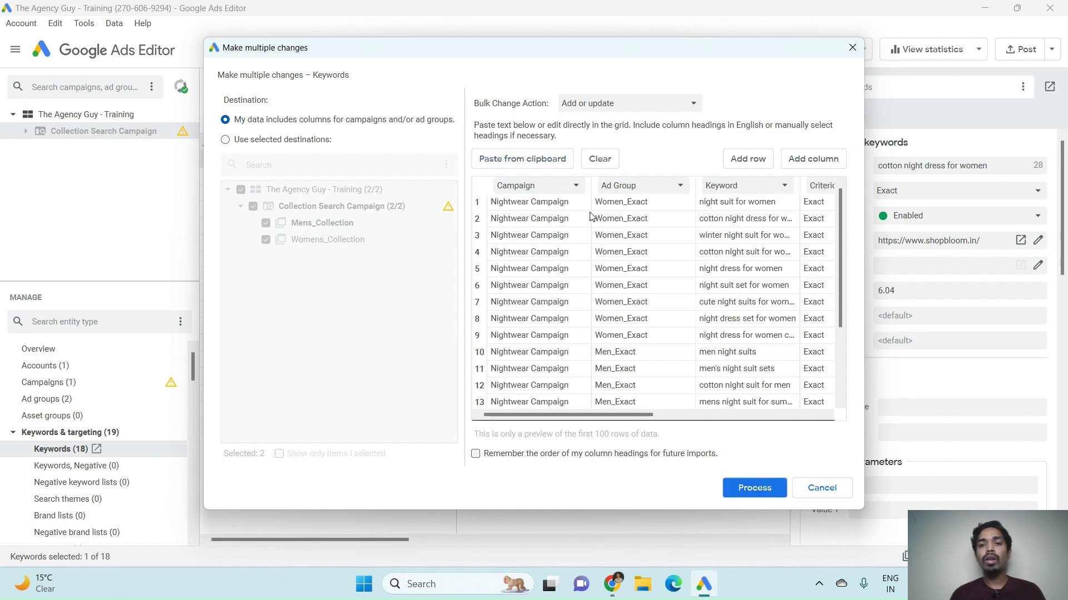
Step: Check the pasted columns and rows, process the keyword import with Add or update, and keep the proposed changes
scroll(654, 270, "right", 5)
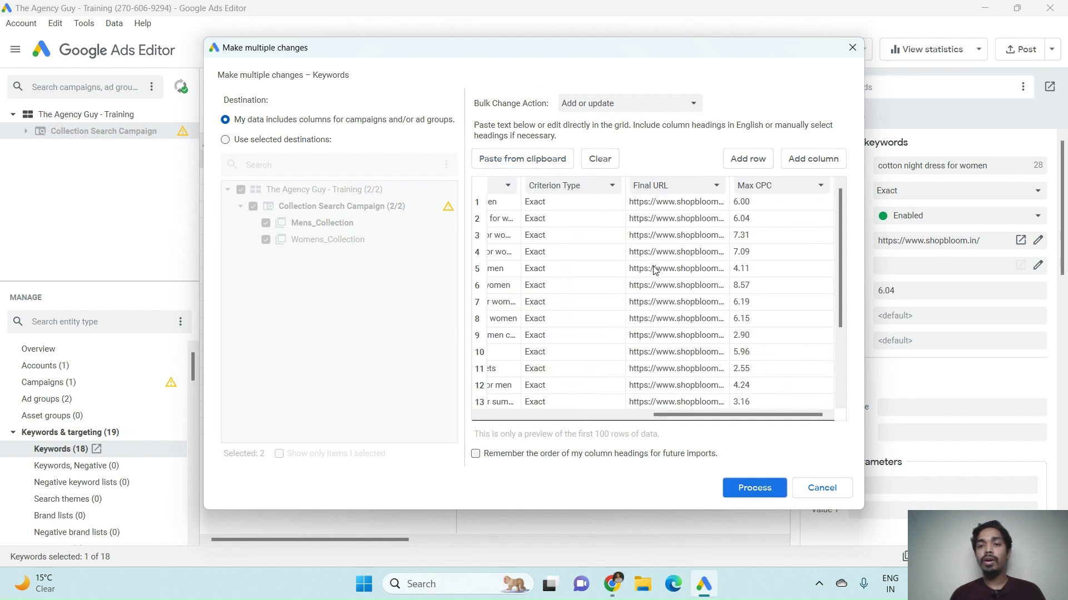
scroll(654, 270, "left", 5)
scroll(654, 269, "down", 2)
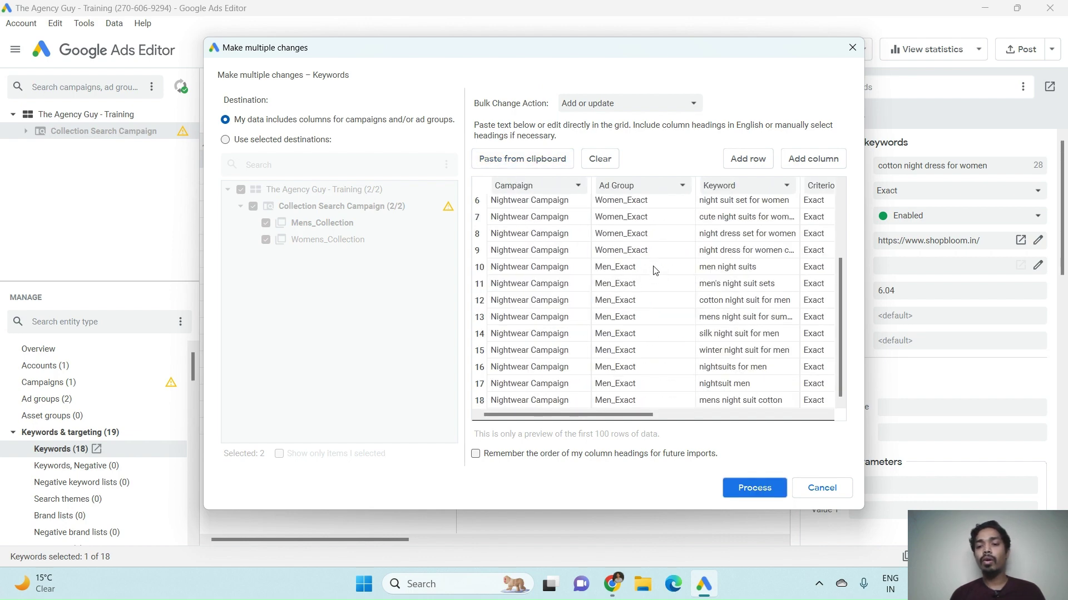
left_click(756, 489)
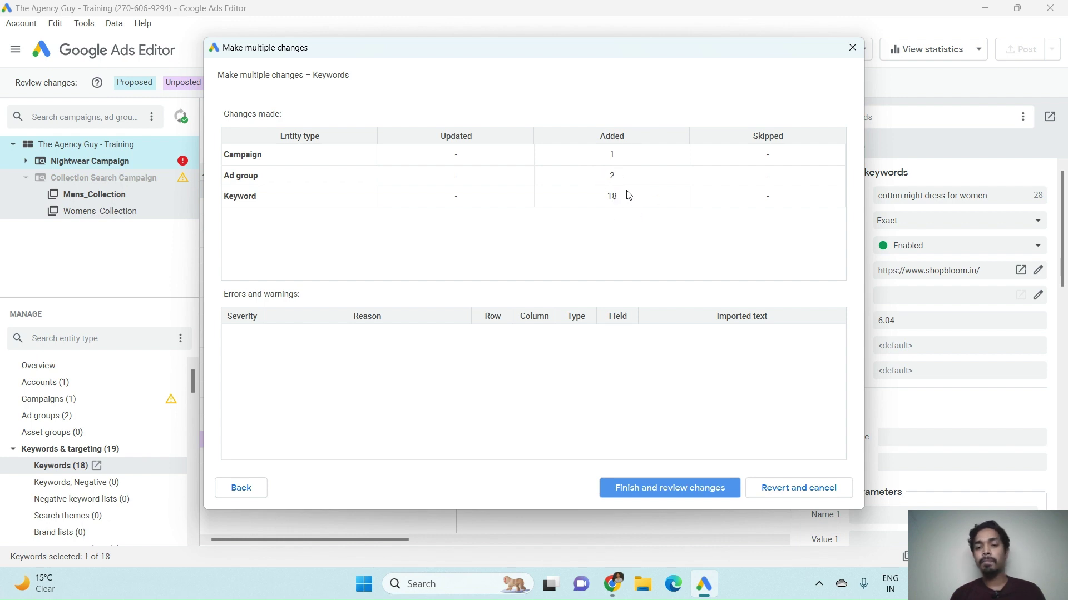
left_click(652, 490)
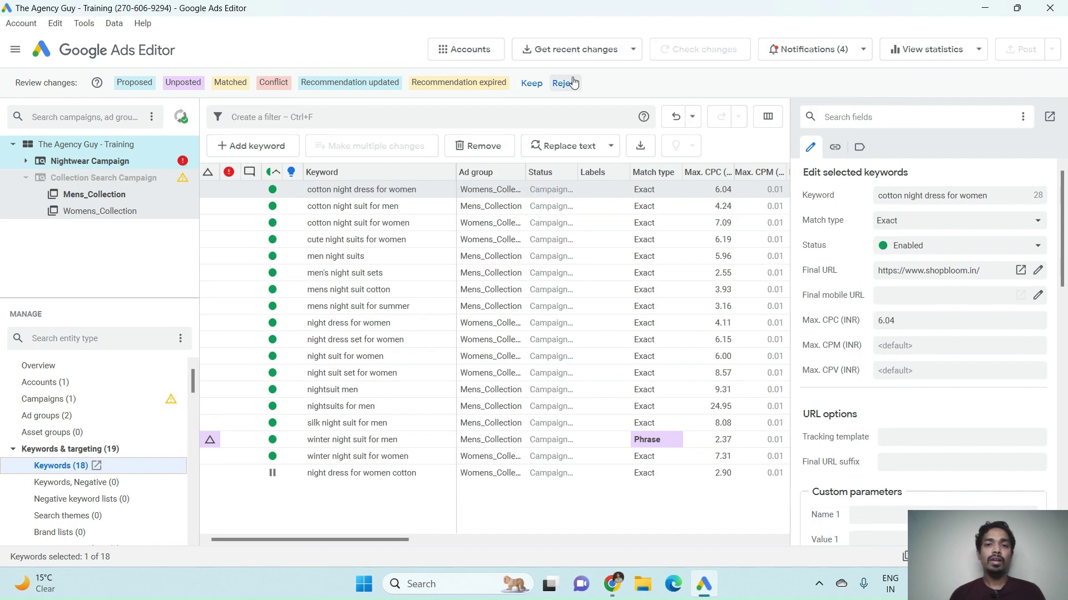
left_click(531, 84)
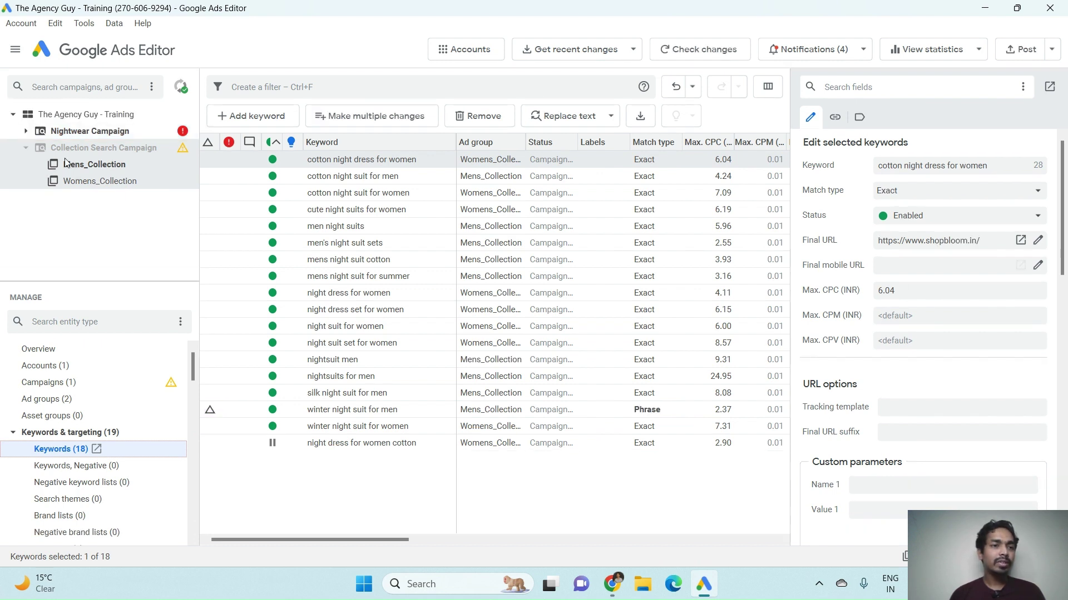
Step: Show the Nightwear Campaign's settings and set its average daily budget to 100.00 INR
left_click(26, 148)
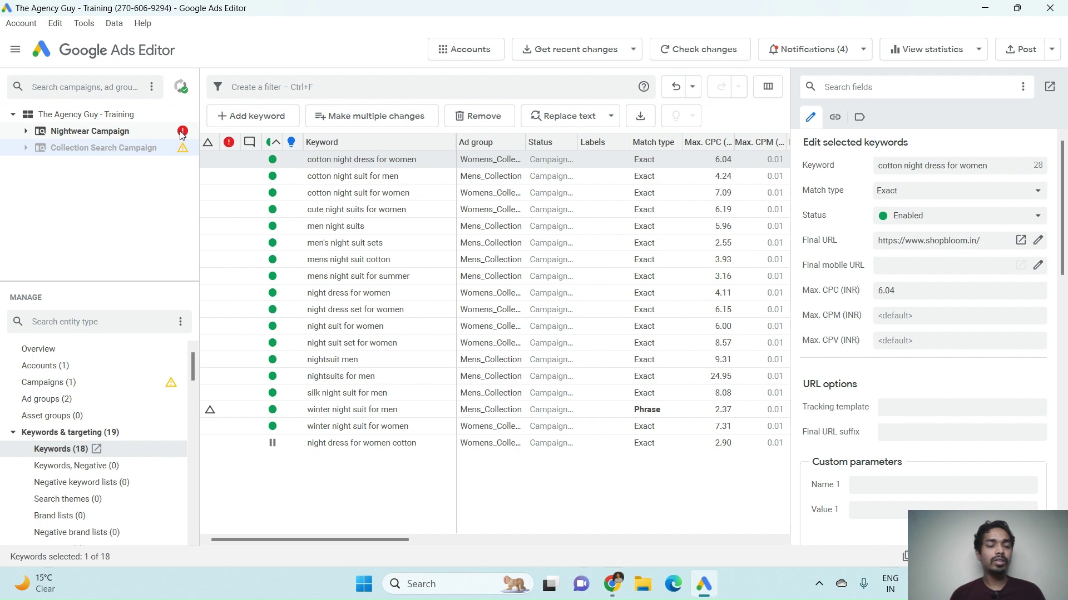
left_click(113, 132)
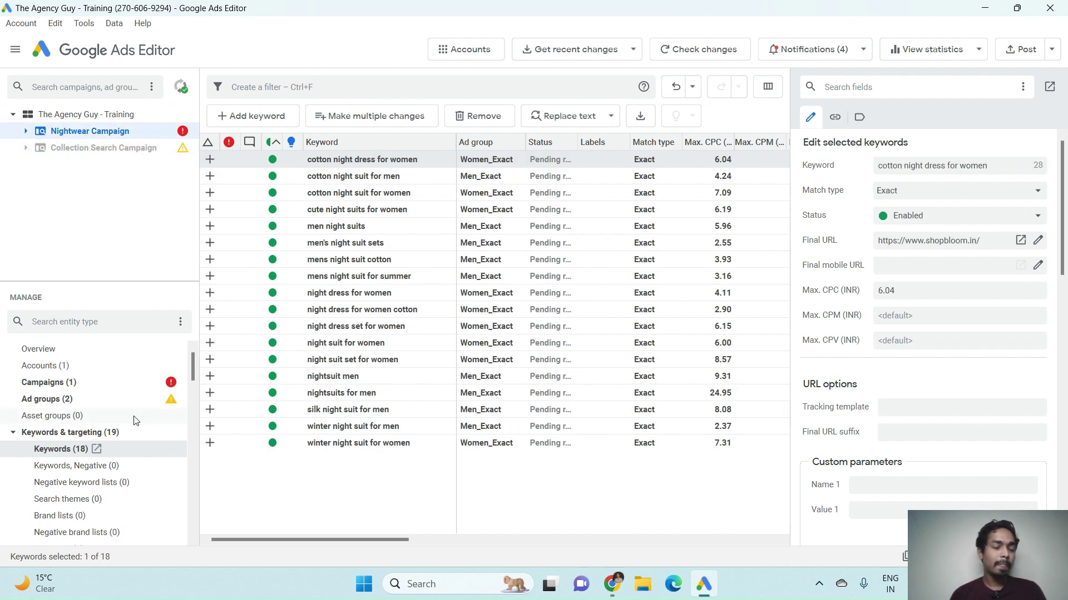
left_click(65, 385)
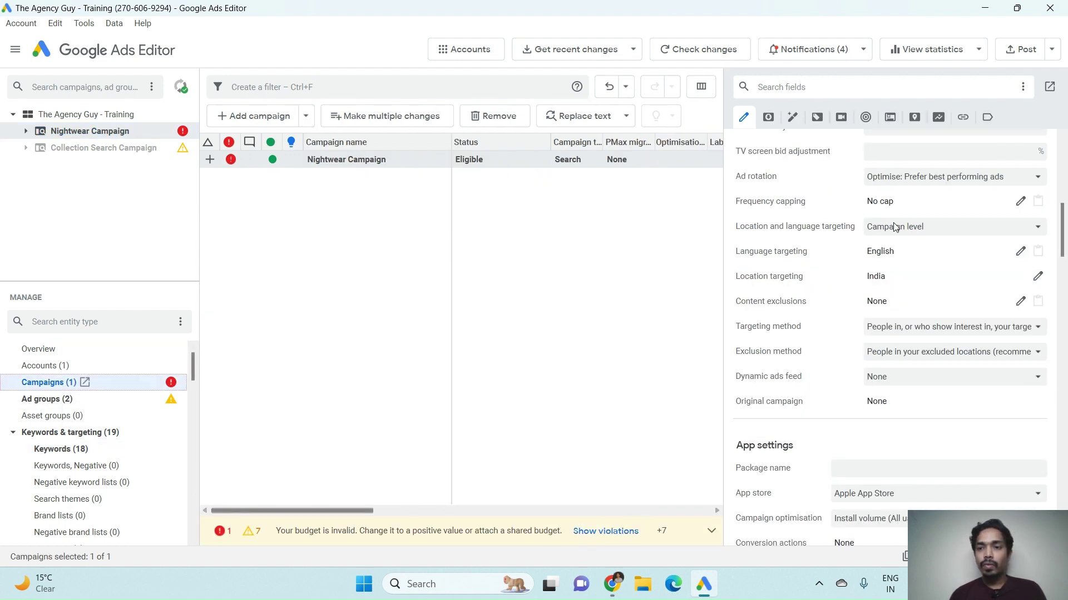
scroll(927, 312, "down", 4)
scroll(928, 319, "up", 15)
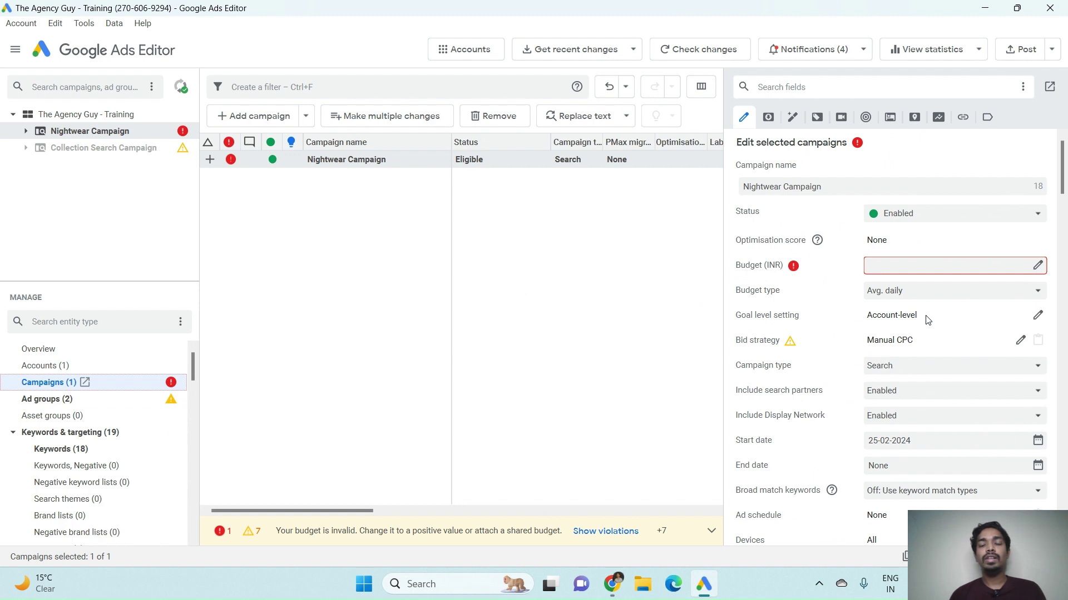
left_click(922, 266)
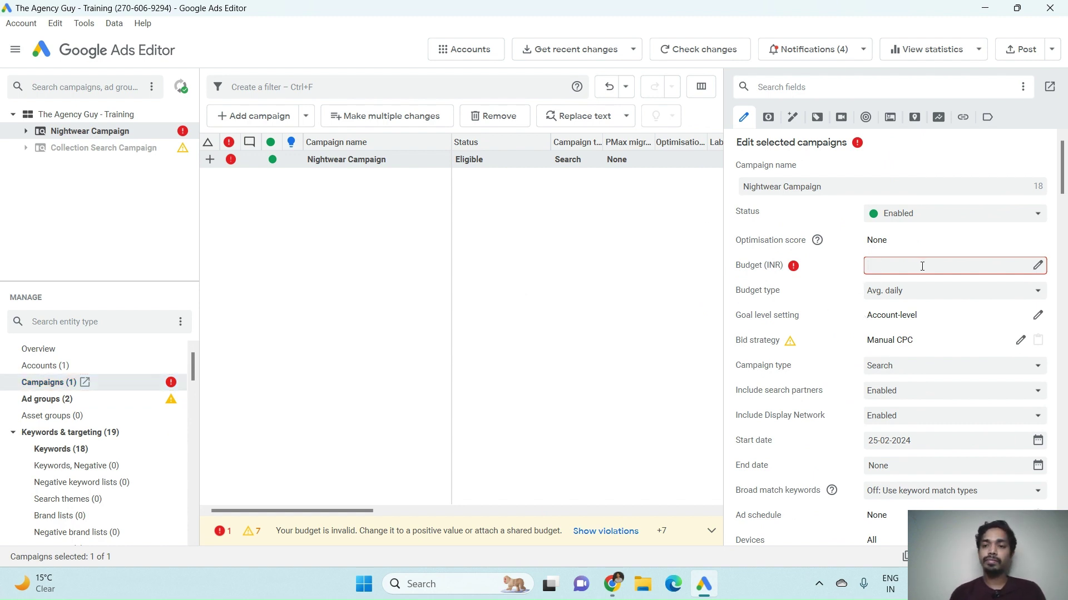
type("100")
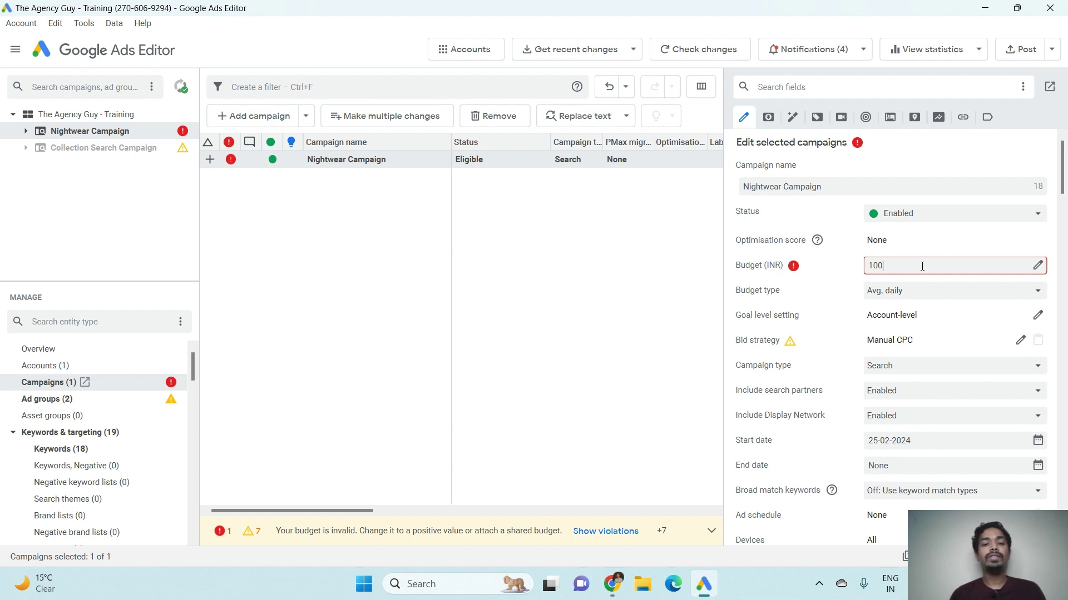
type(".00")
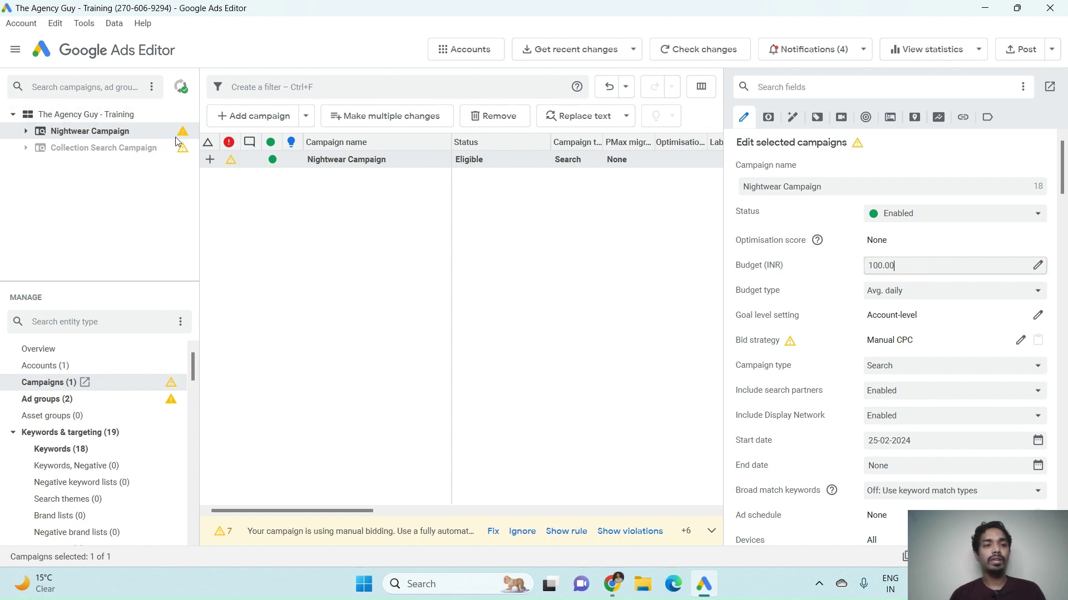
Step: Expand the Nightwear Campaign in the account tree to list its ad groups
left_click(190, 129)
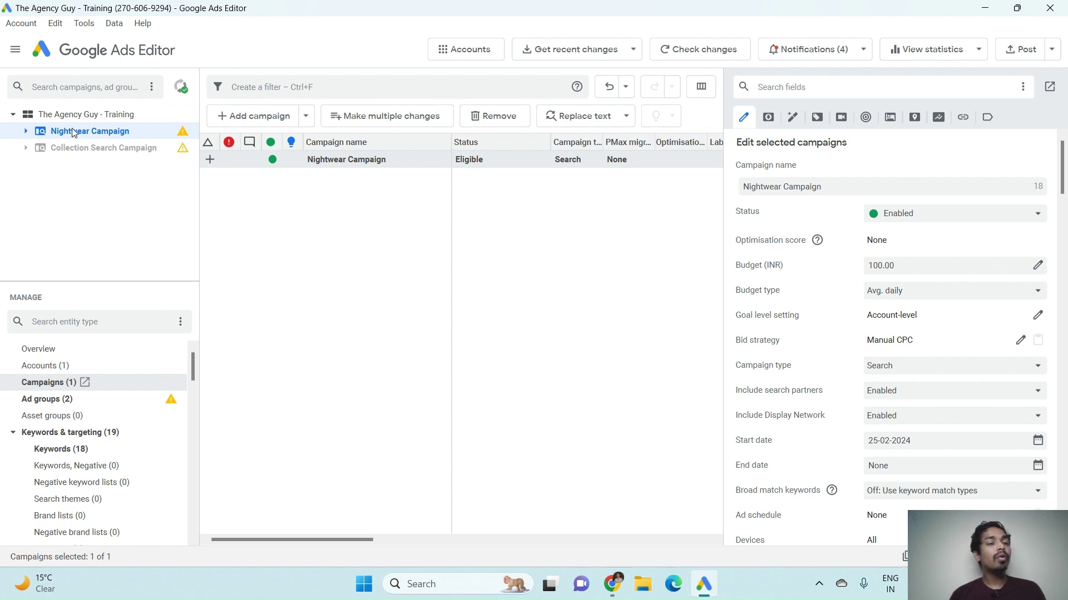
left_click(26, 131)
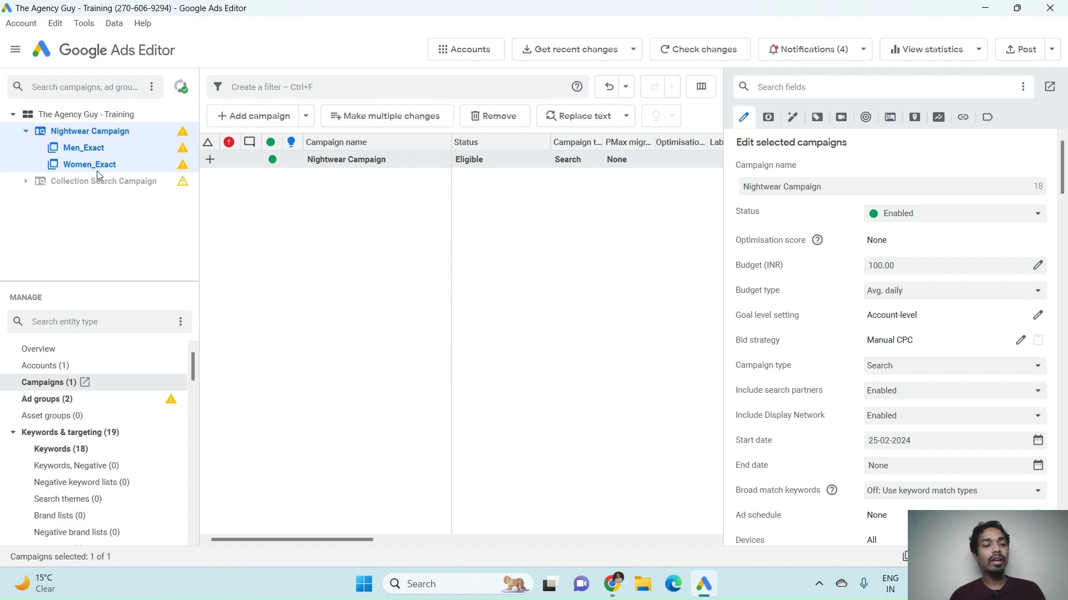
Step: Show the responsive search ads of the Nightwear Campaign and collapse the campaign in the account tree
left_click(14, 437)
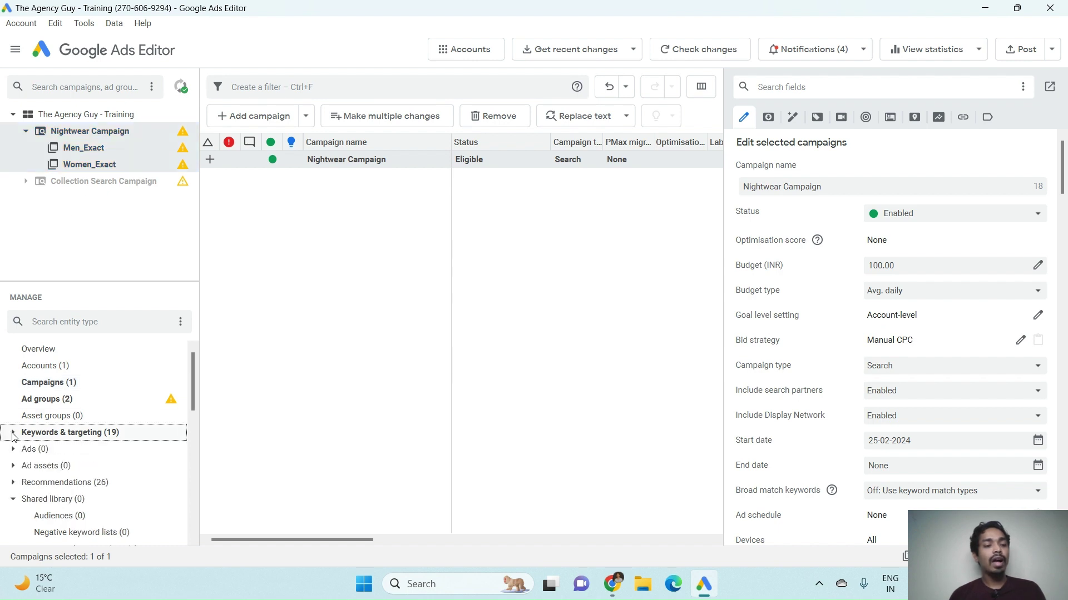
left_click(13, 450)
scroll(14, 453, "down", 3)
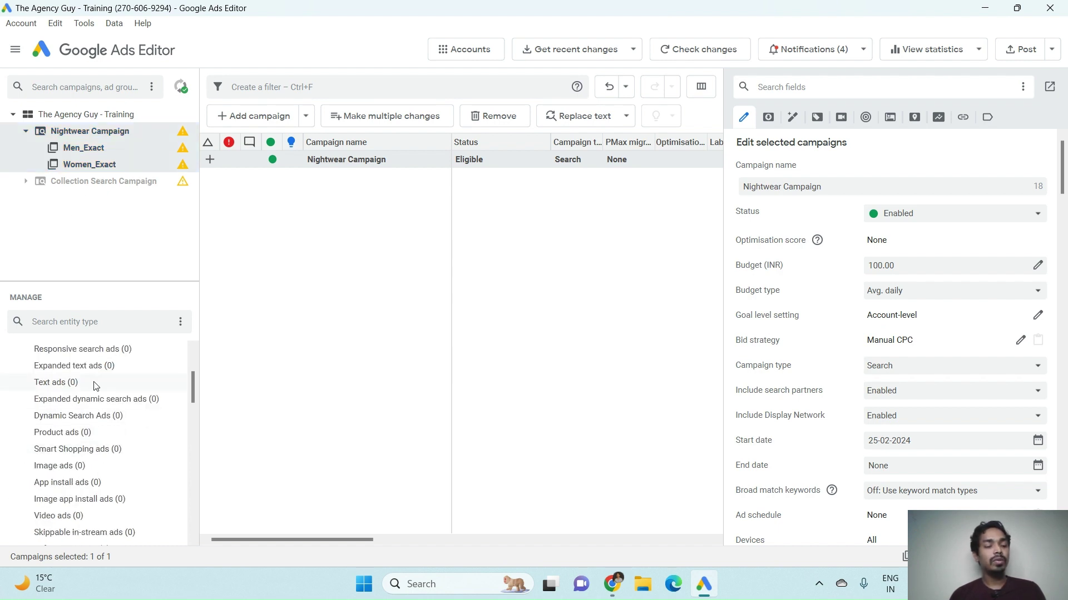
left_click(92, 384)
scroll(75, 362, "up", 3)
scroll(73, 362, "down", 2)
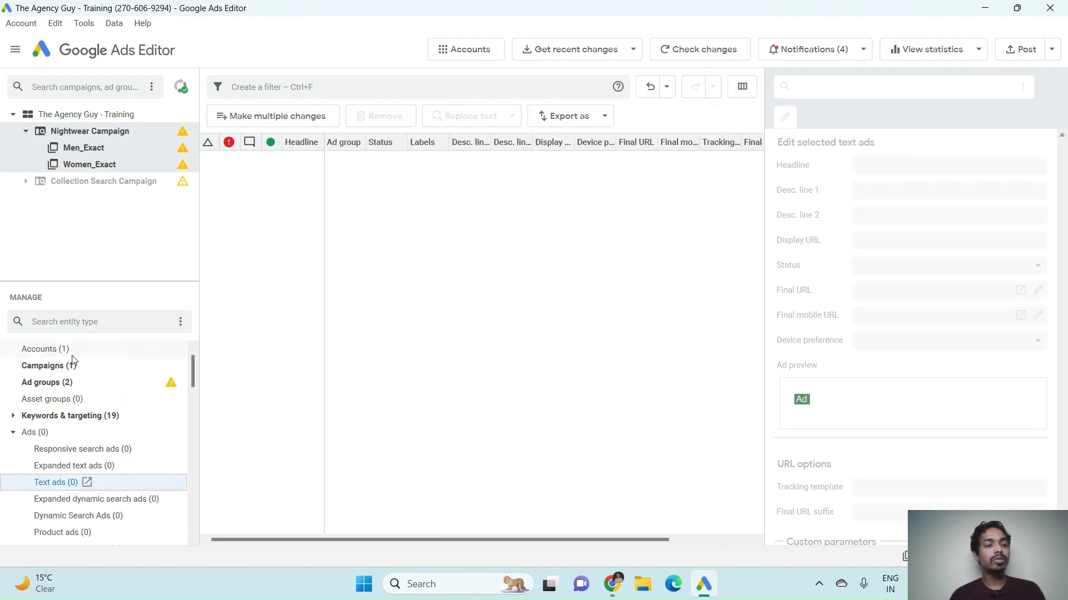
left_click(82, 421)
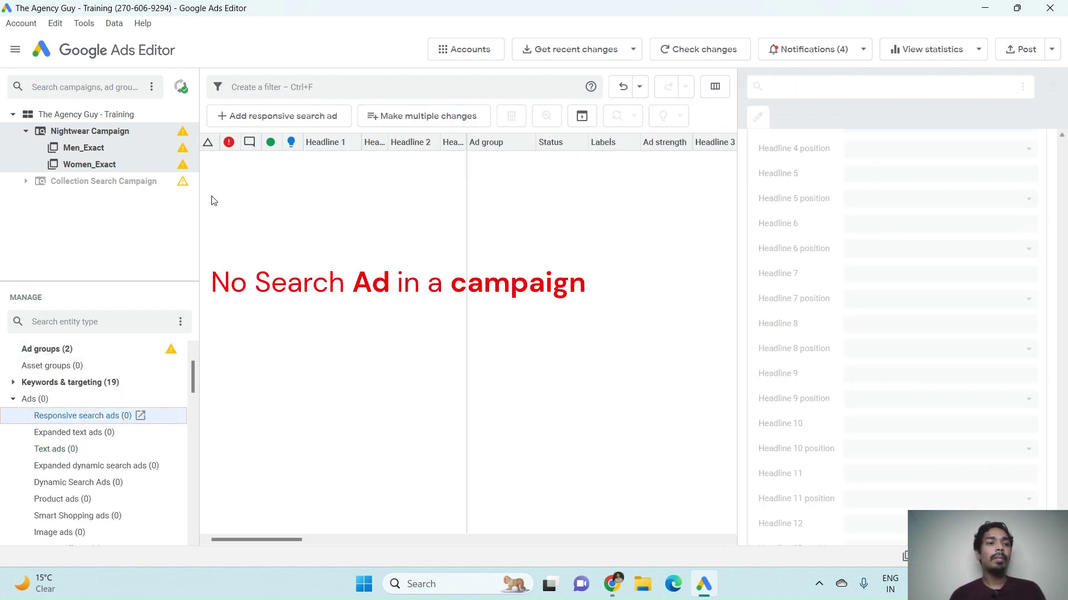
left_click(27, 133)
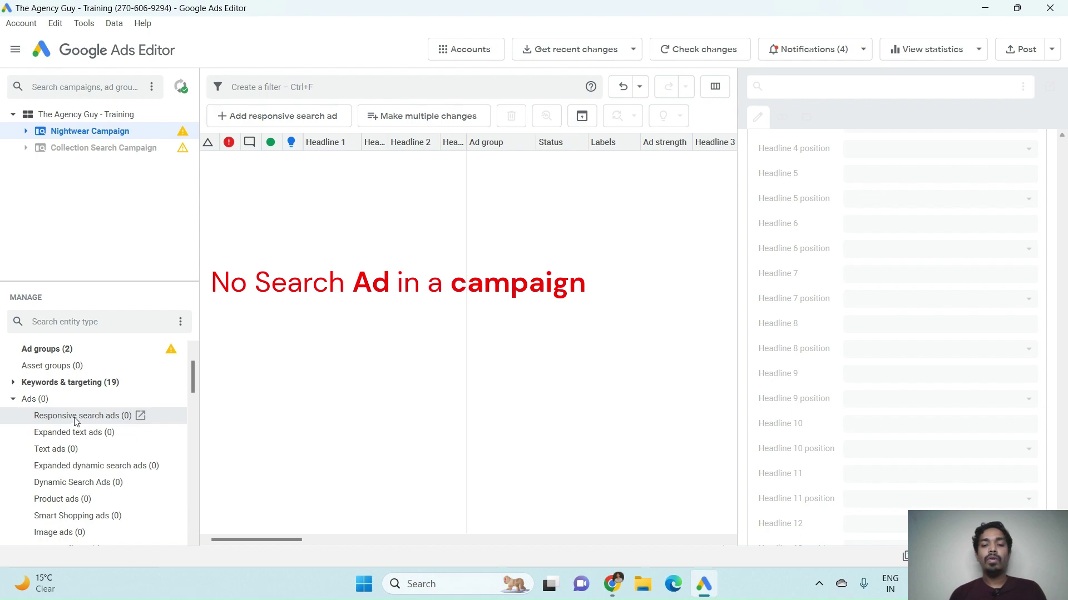
Step: Switch to the RSA Ads Template in Google Sheets and examine the campaign and ad group entries of its ad rows
mouse_move(611, 584)
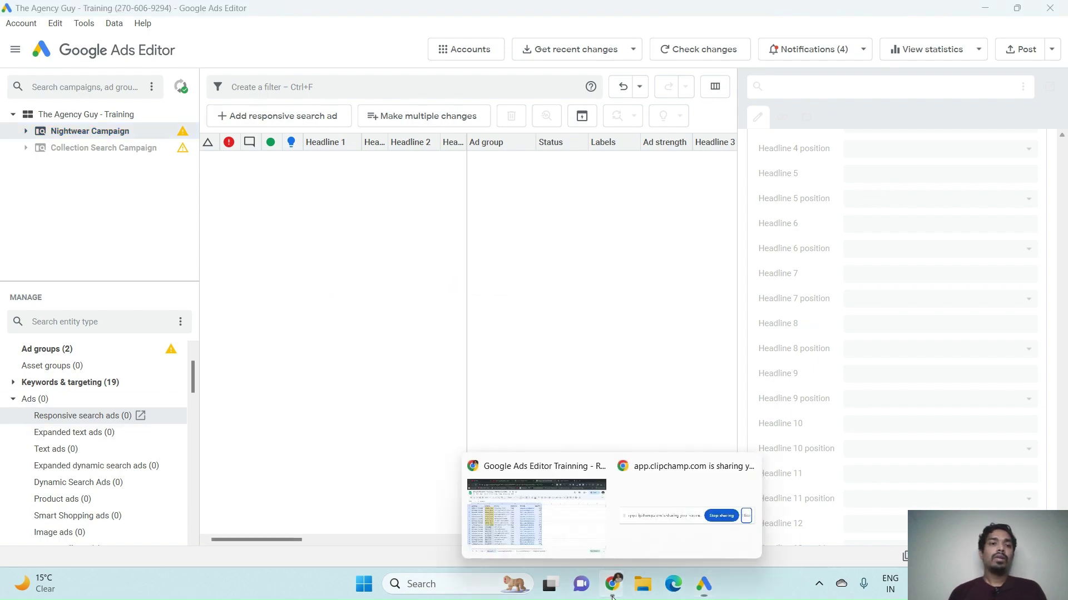
left_click(537, 506)
left_click(685, 341)
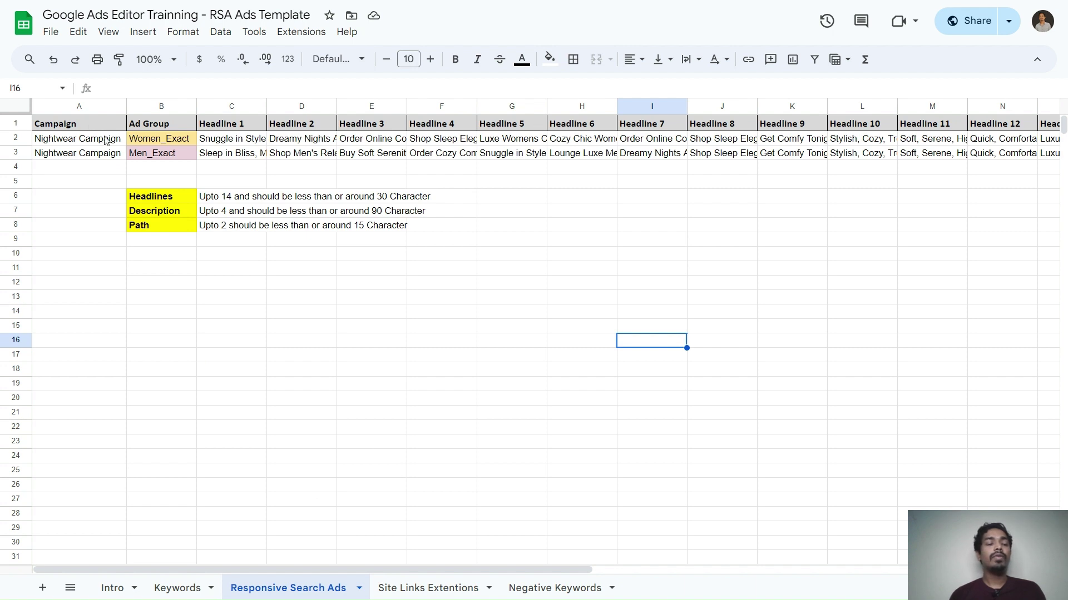
left_click_drag(95, 125, 103, 161)
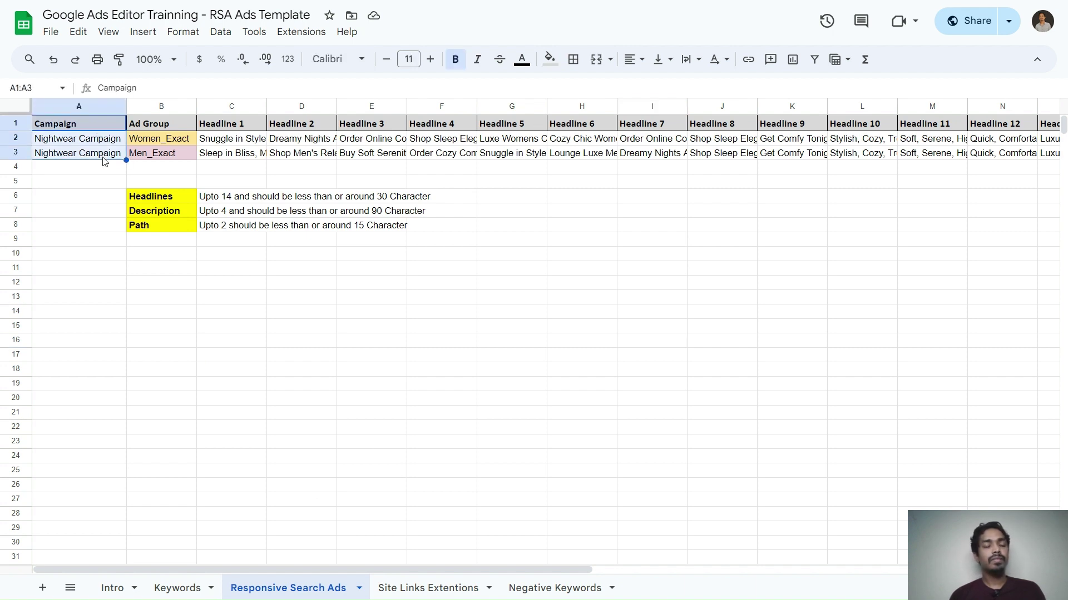
left_click(164, 159)
left_click(150, 146)
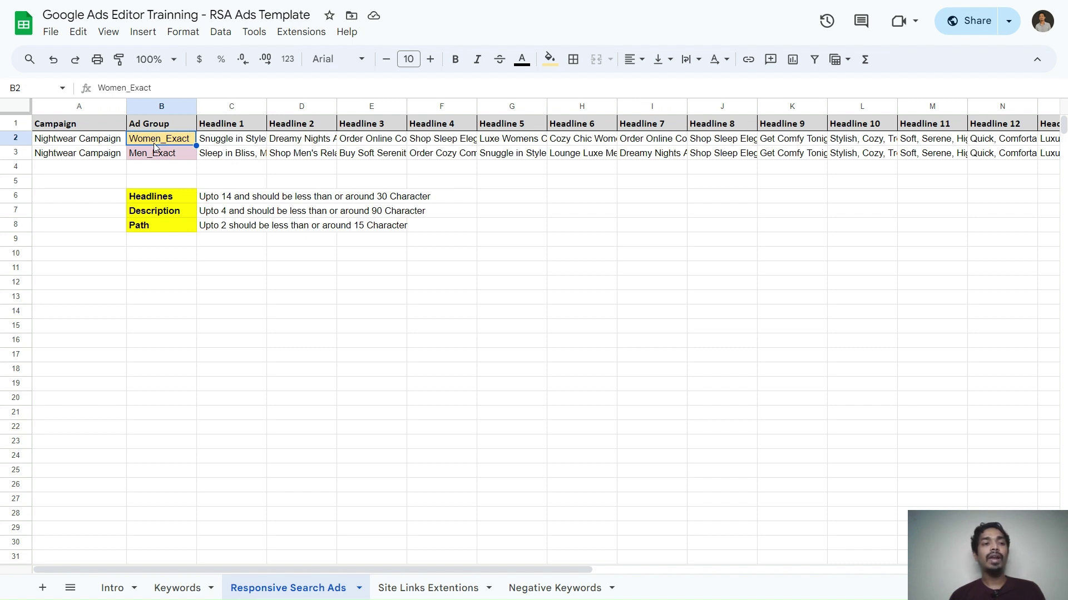
left_click(16, 139)
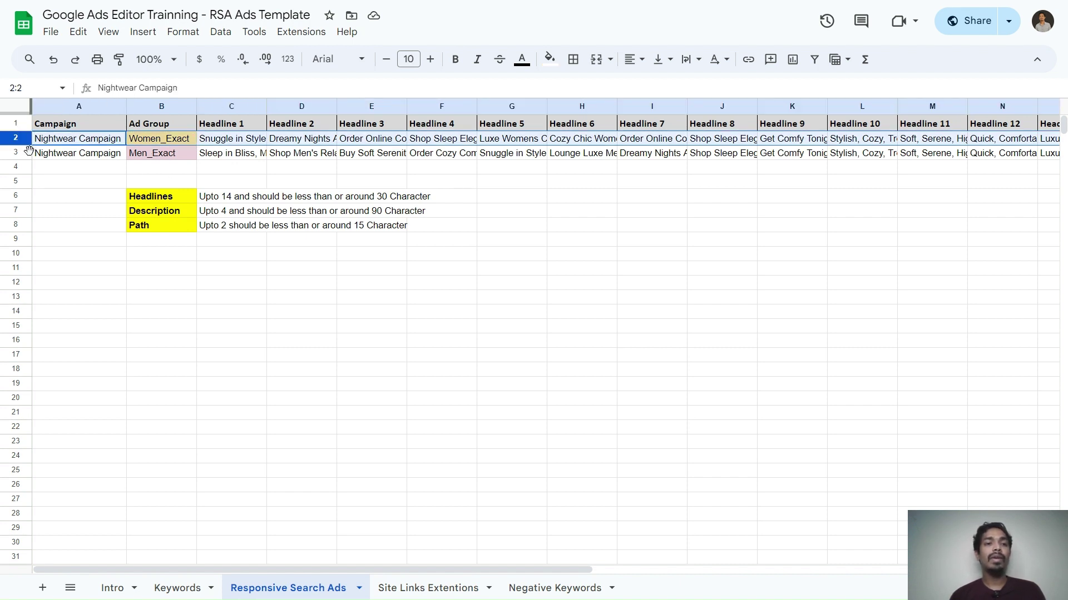
left_click(16, 153)
left_click(294, 183)
left_click(283, 281)
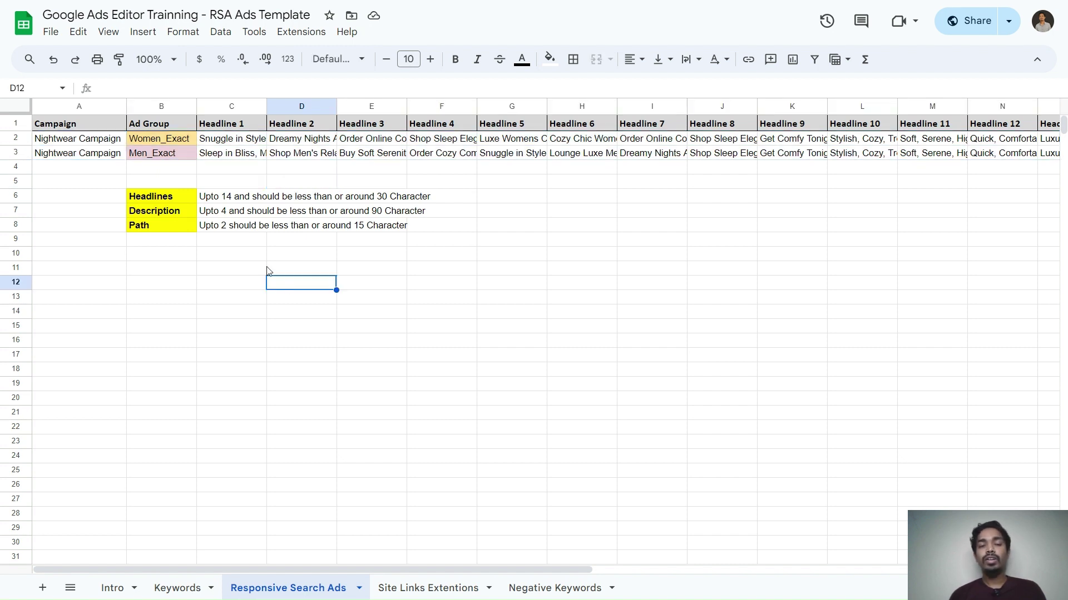
left_click(446, 321)
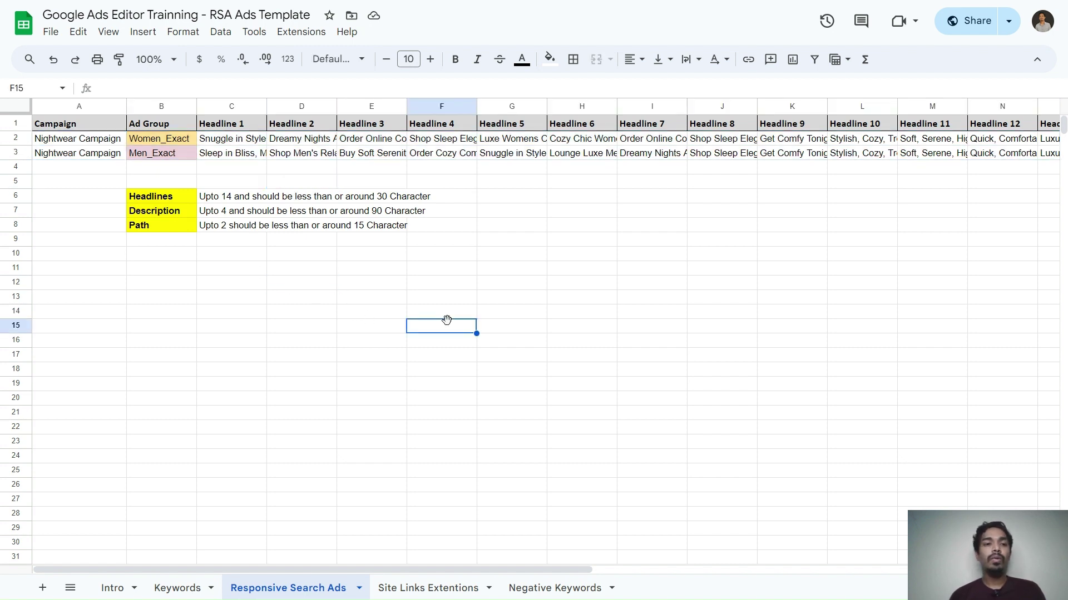
Step: Review the template's notes on the number and length of headlines, descriptions and paths
left_click(238, 201)
left_click(165, 202)
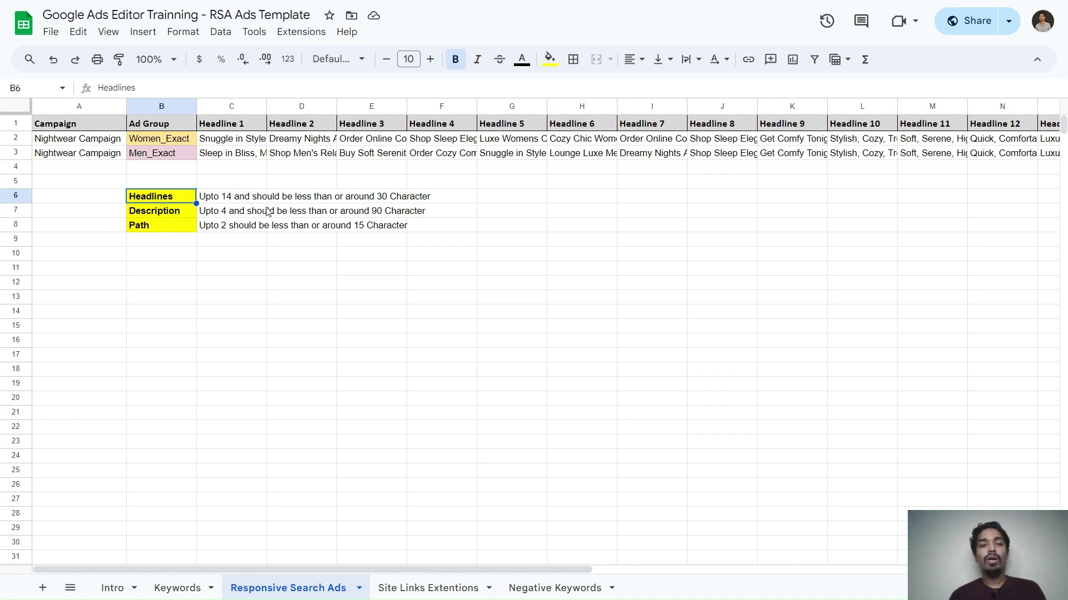
left_click(162, 213)
left_click(163, 228)
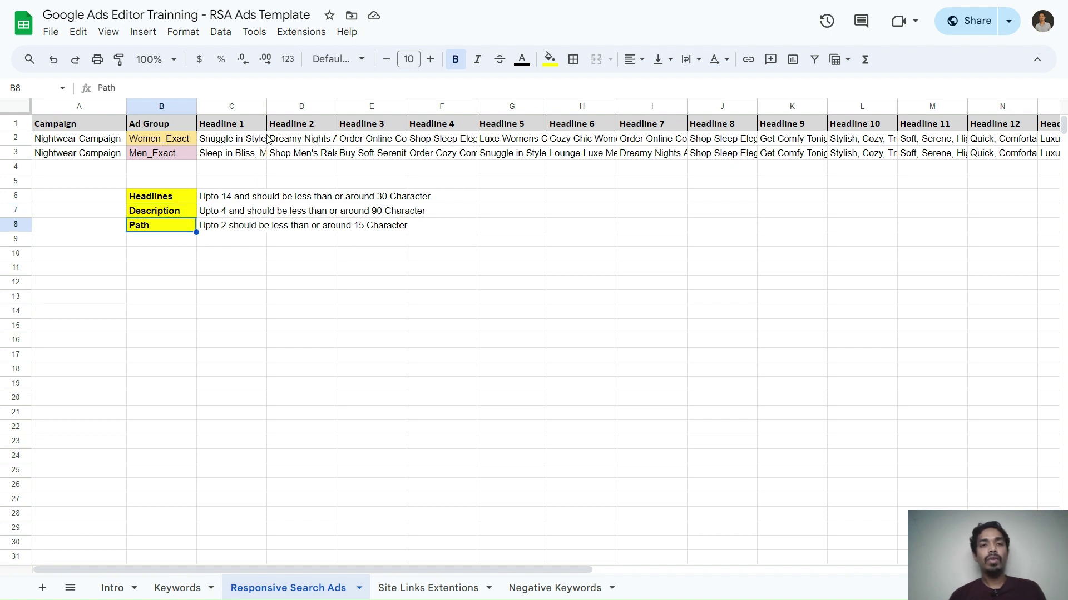
Step: Examine the template's headline, description, path and final URL columns for both ad groups
left_click_drag(242, 121, 790, 114)
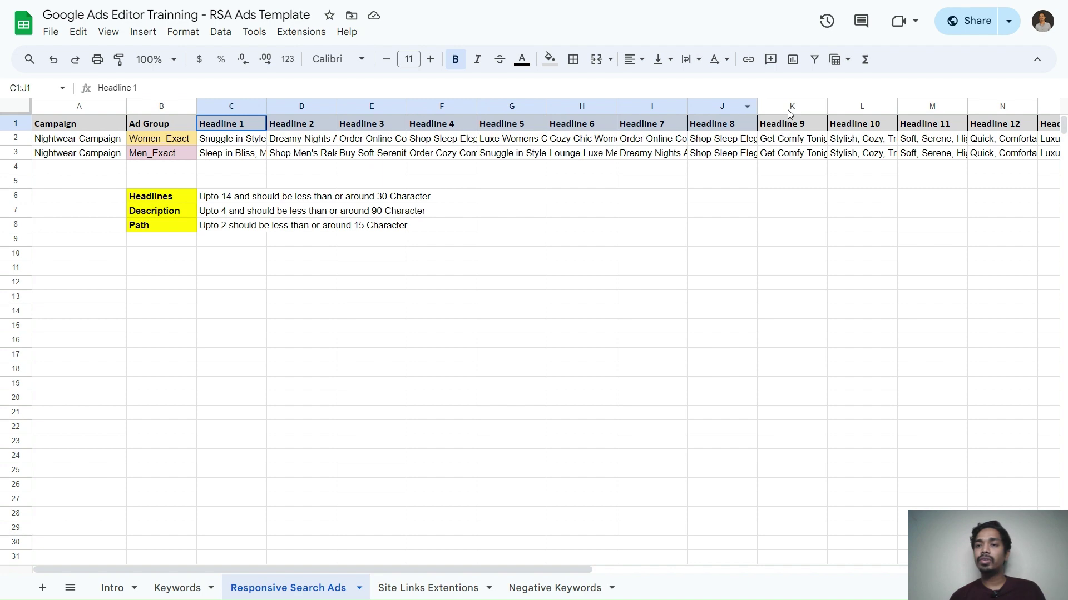
left_click(529, 214)
scroll(529, 215, "right", 5)
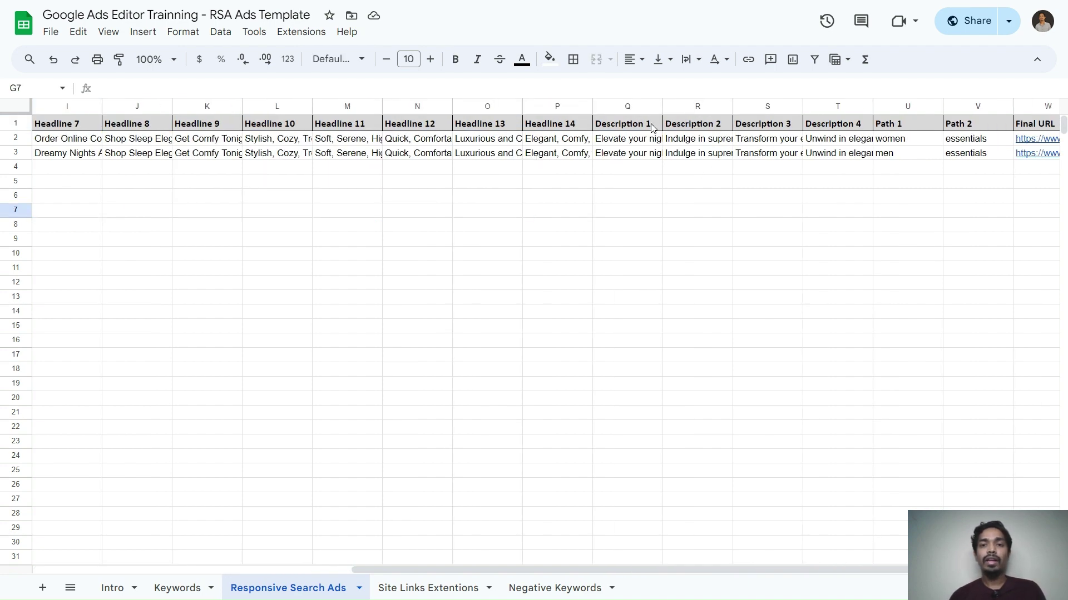
left_click_drag(639, 128, 812, 156)
scroll(819, 162, "right", 3)
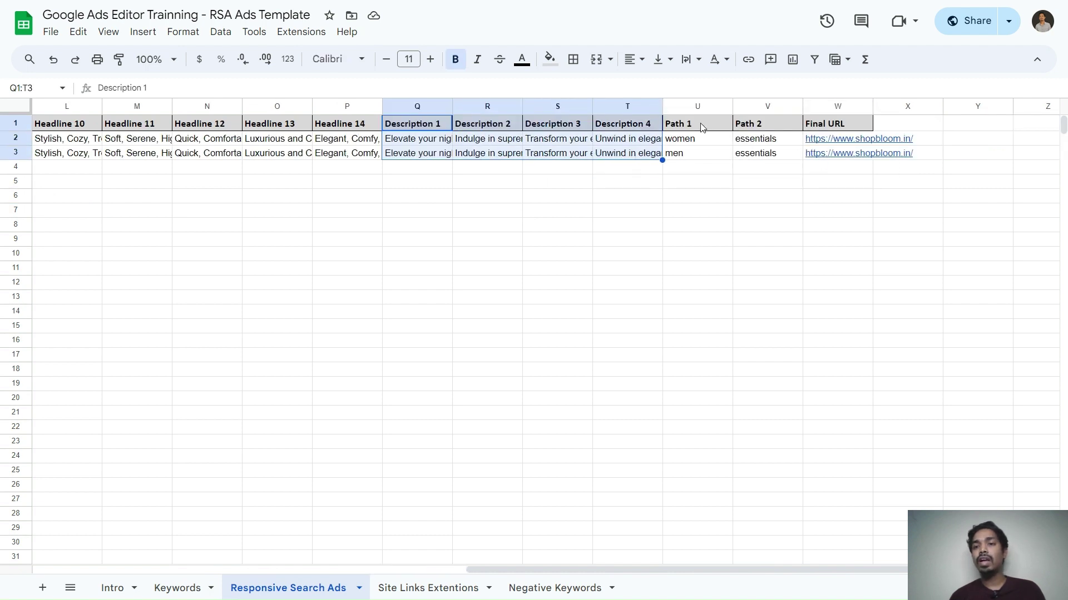
left_click_drag(700, 127, 752, 158)
left_click_drag(825, 129, 834, 167)
scroll(604, 283, "left", 10)
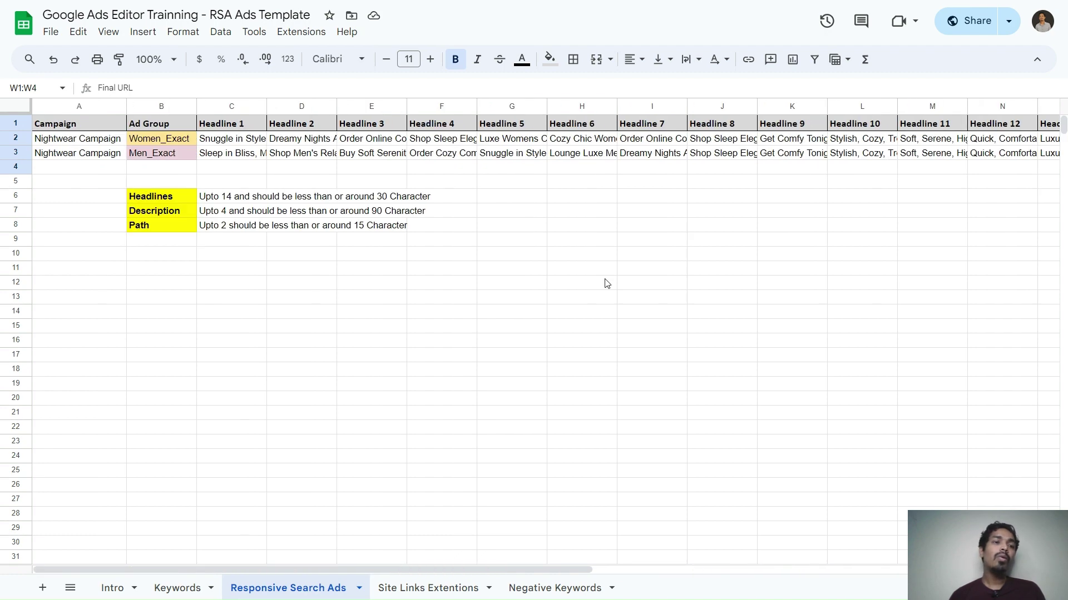
left_click(605, 283)
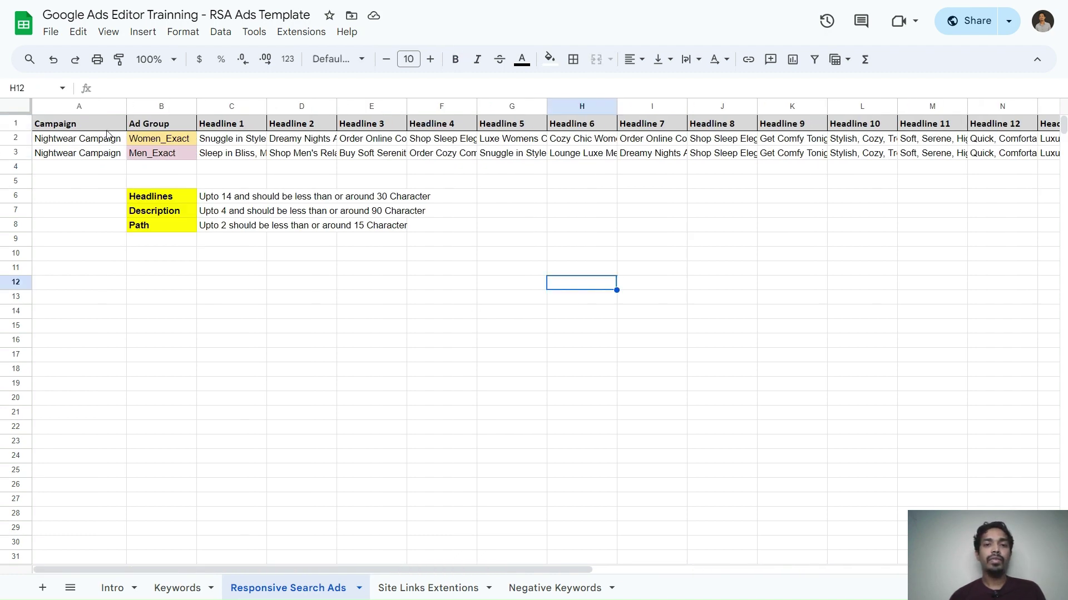
Step: Copy the complete responsive search ads table with its headings, from Campaign to Final URL (A1:W3)
left_click_drag(106, 129, 449, 165)
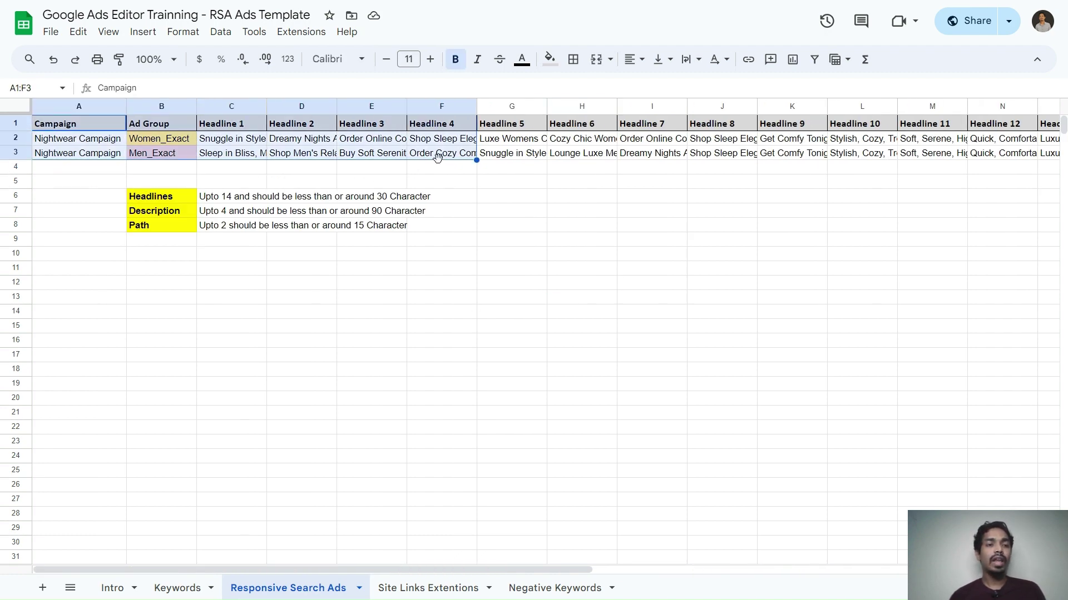
left_click(445, 225)
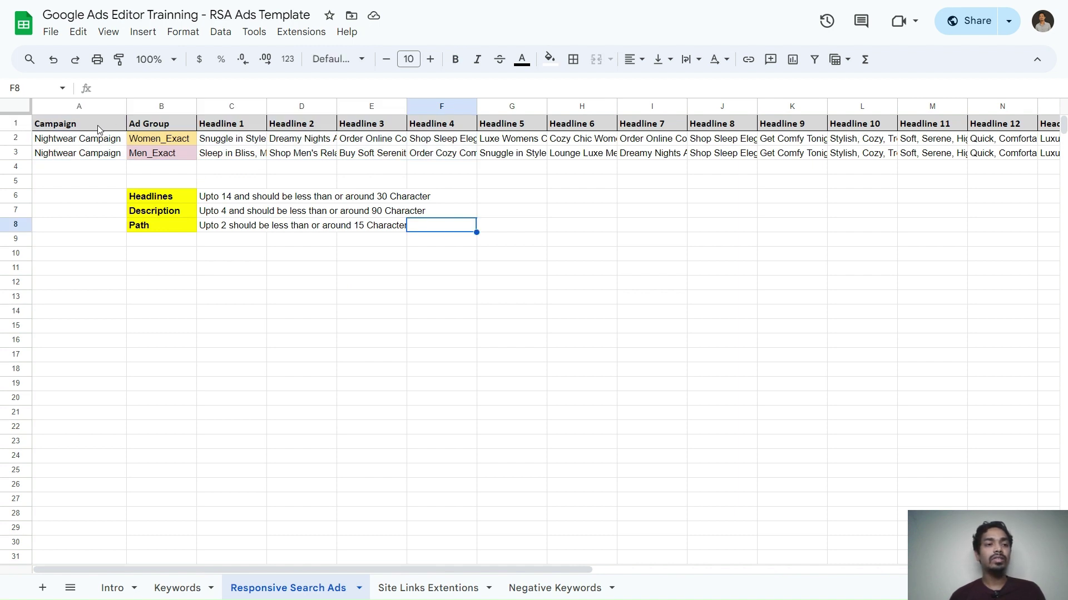
left_click(221, 283)
left_click_drag(113, 129, 837, 157)
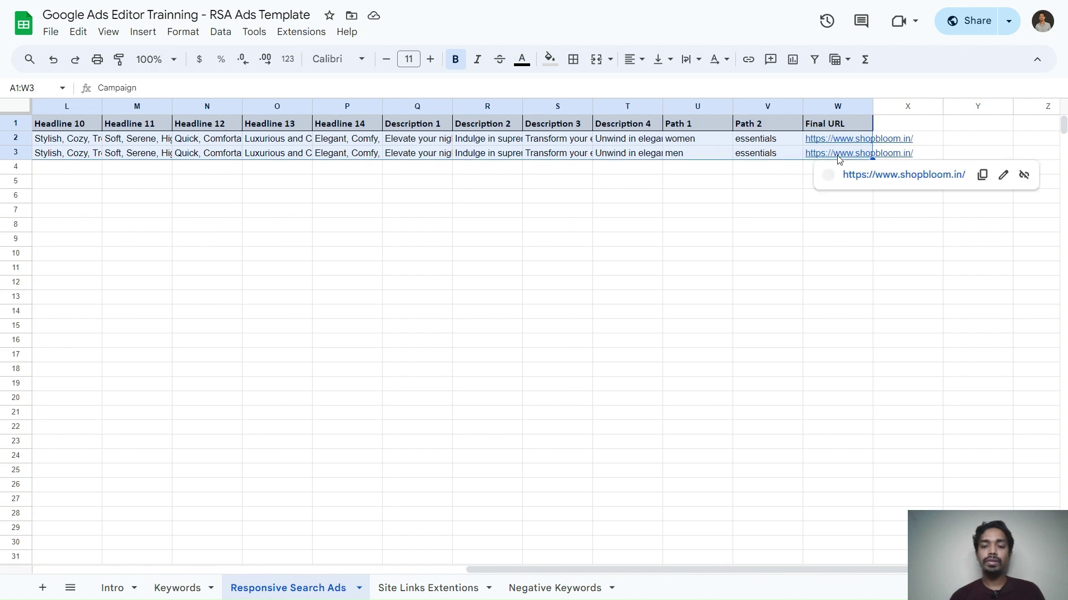
key("ctrl+c")
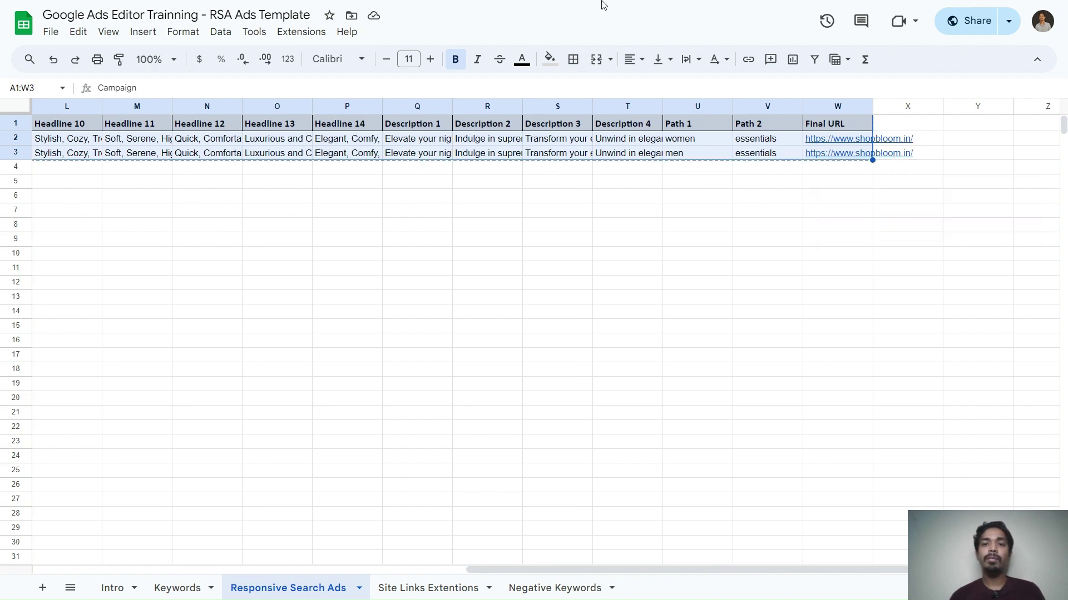
Step: Switch back to Google Ads Editor and open the responsive search ads of the Nightwear Campaign
left_click(535, 47)
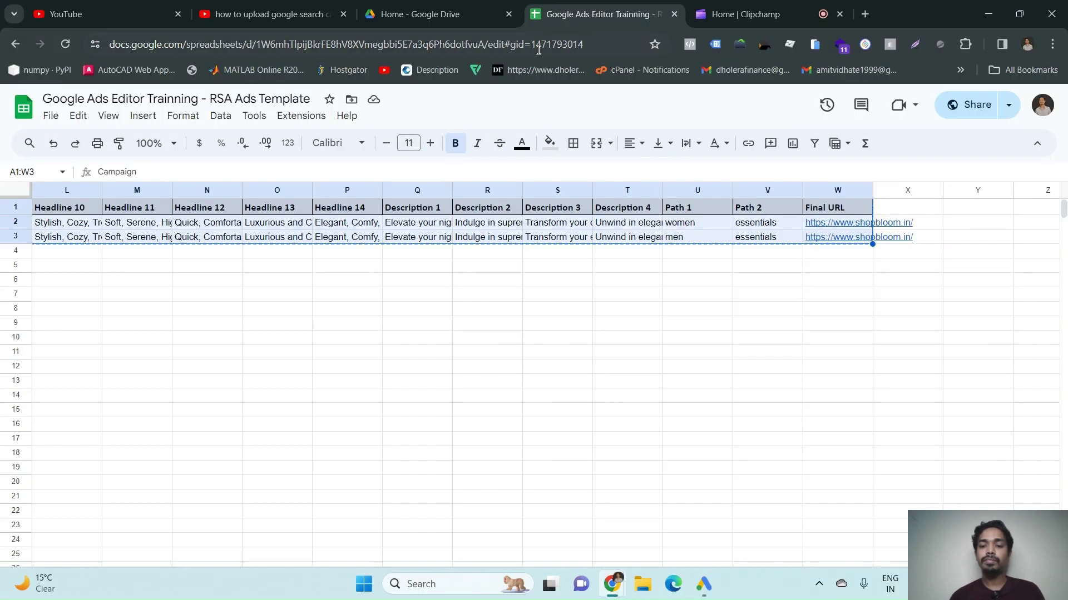
left_click(703, 592)
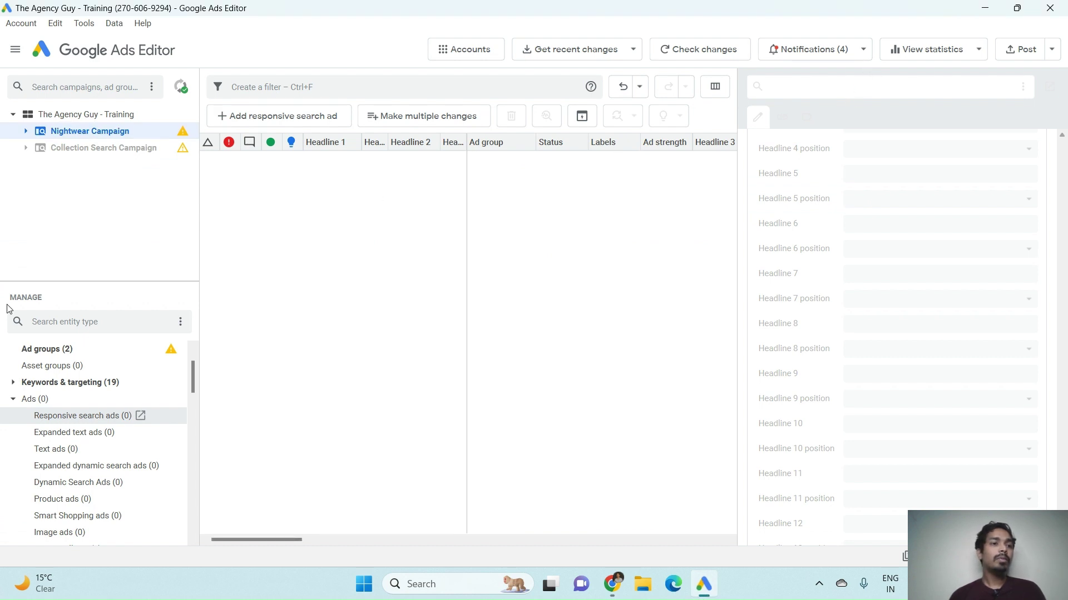
left_click(63, 134)
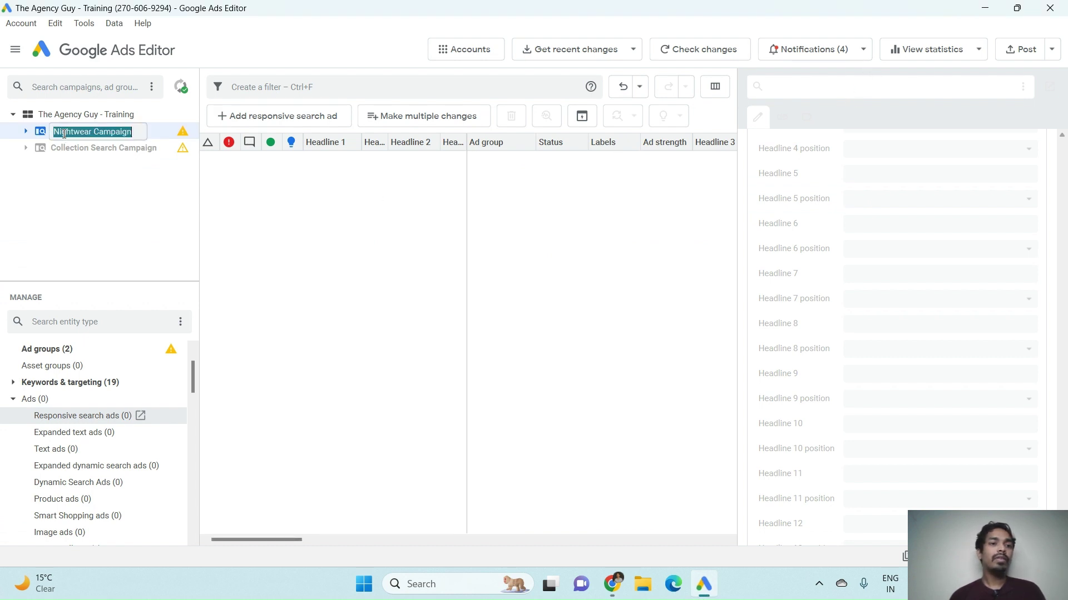
left_click(158, 138)
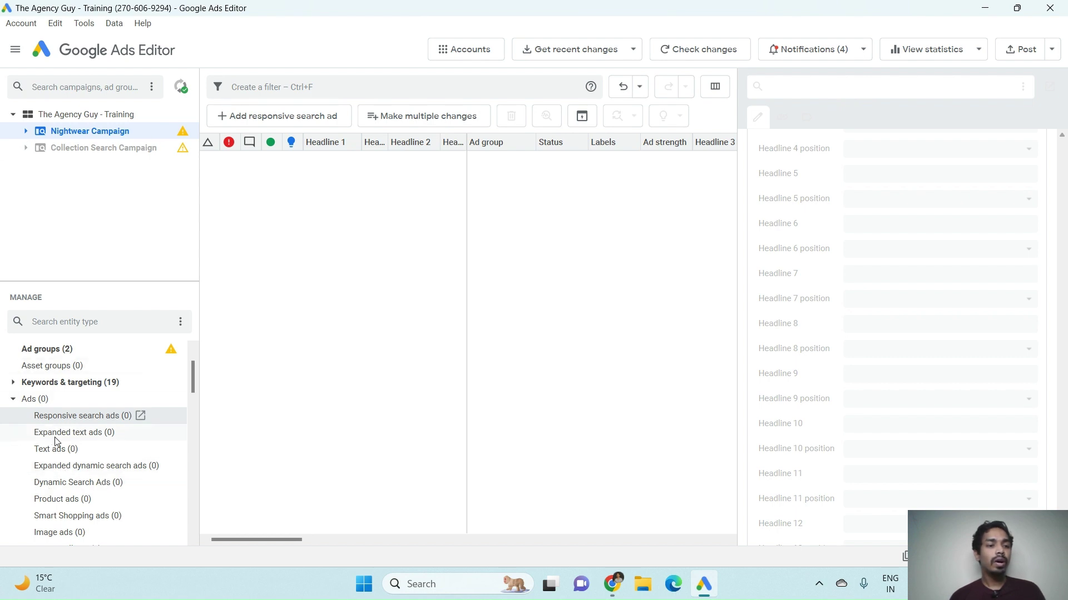
left_click(14, 400)
left_click(14, 399)
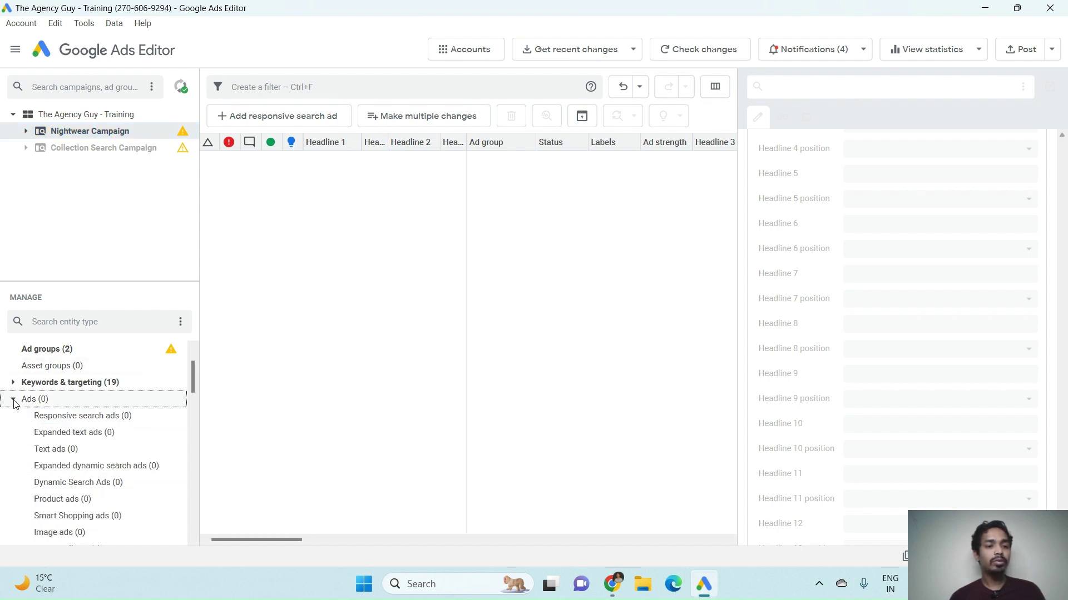
left_click(69, 417)
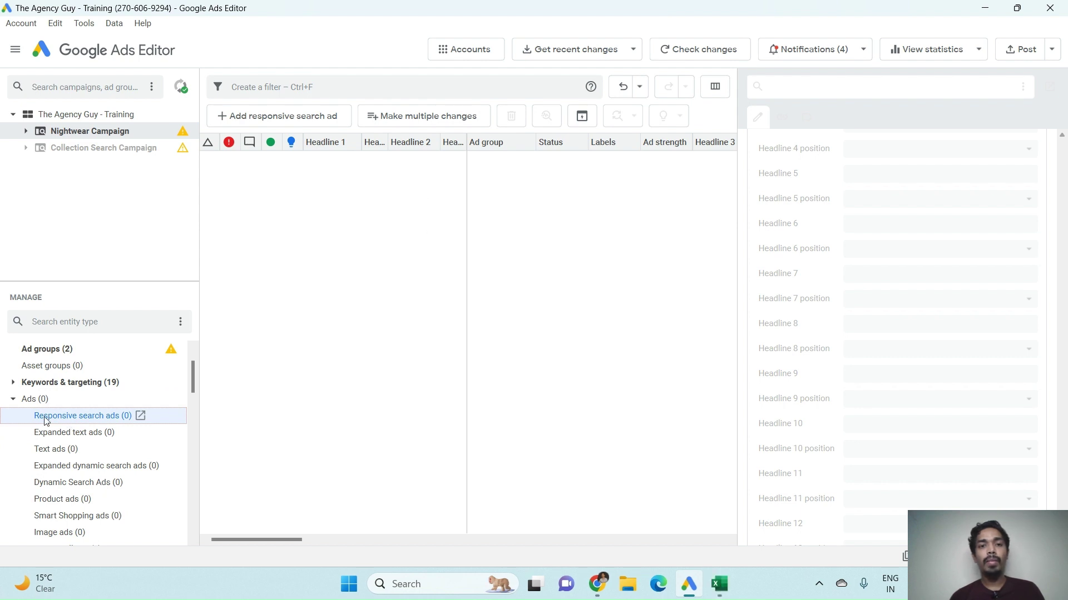
Step: Start a bulk change for responsive search ads whose data includes campaign and ad group columns, and paste the copied table into it
left_click(430, 126)
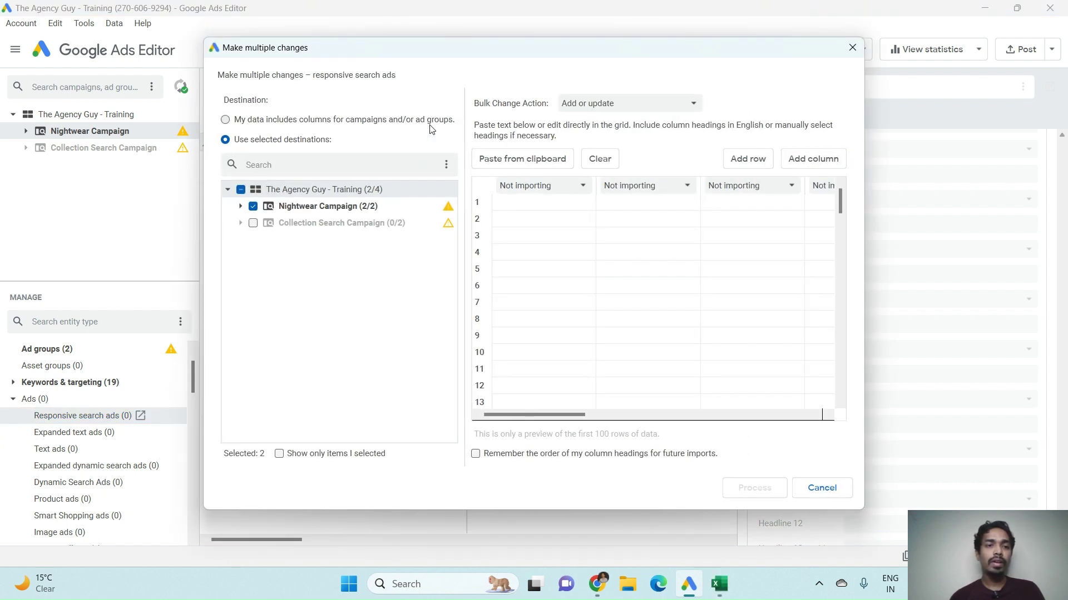
left_click(225, 121)
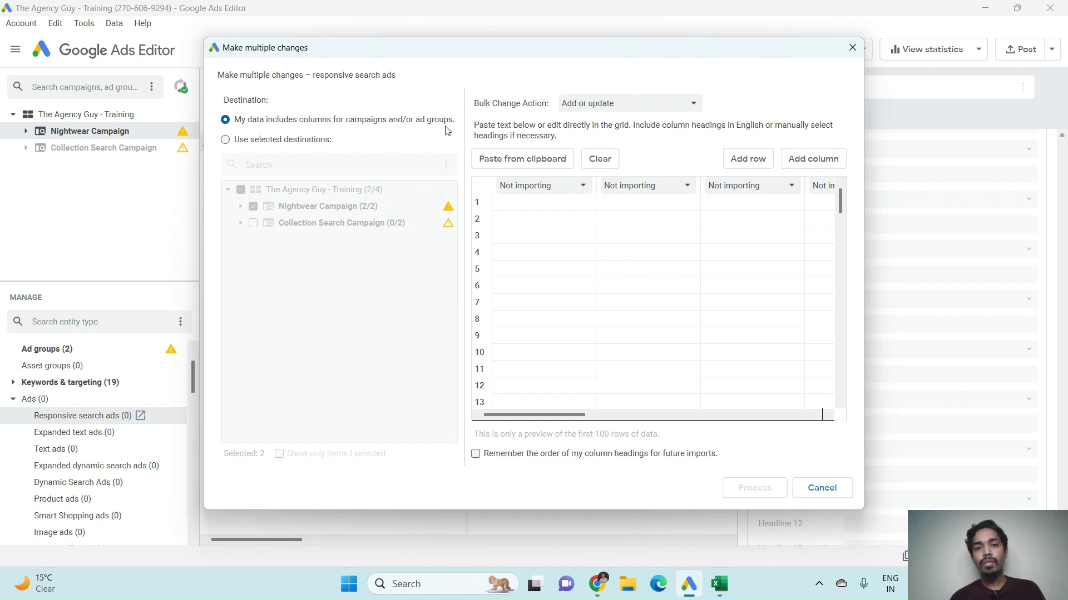
left_click(522, 160)
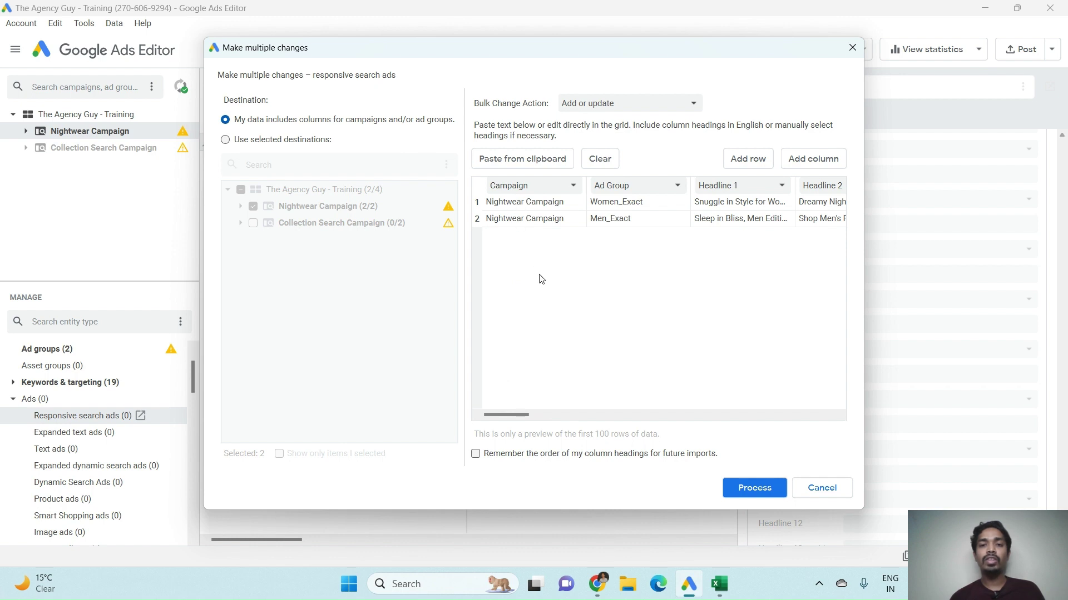
Step: Check the pasted headline, description, path and final URL columns, and process the responsive search ad import with Add or update
scroll(606, 239, "right", 5)
scroll(604, 239, "left", 5)
scroll(613, 237, "right", 5)
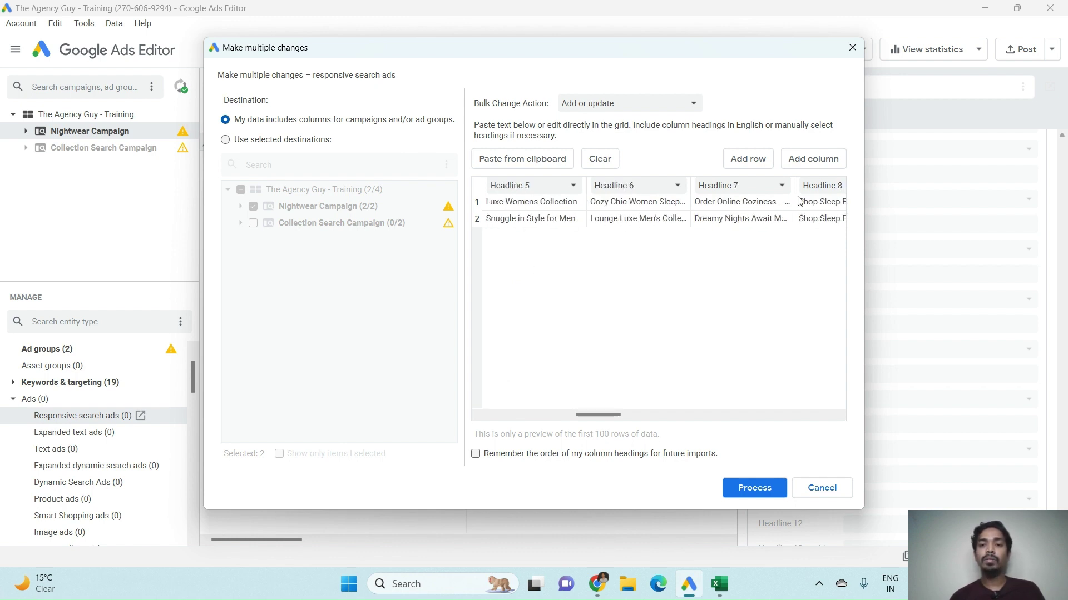
scroll(799, 201, "right", 5)
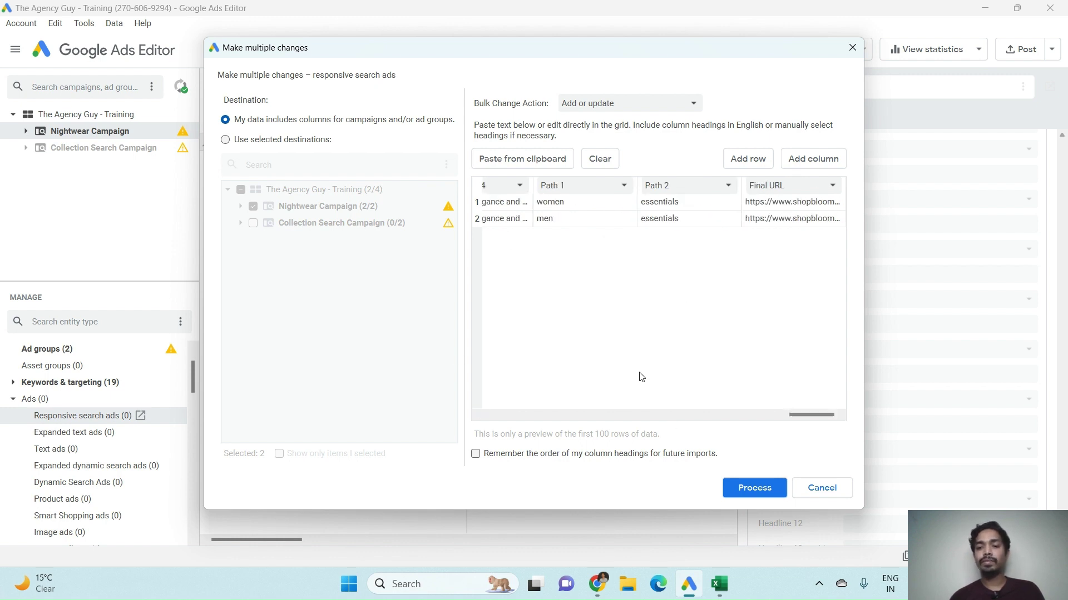
left_click(755, 489)
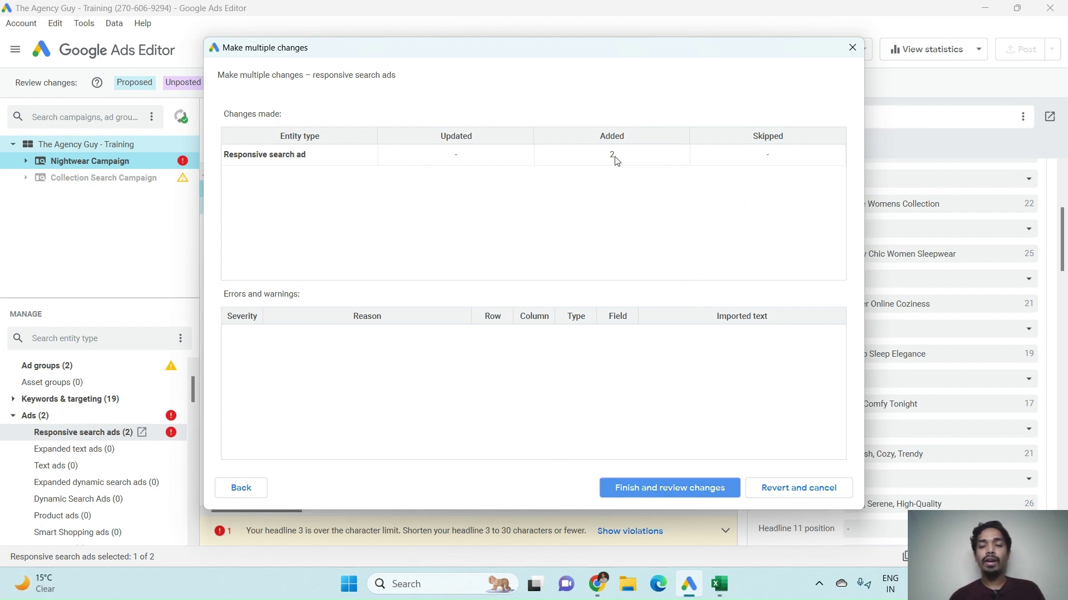
Step: Finish the responsive search ad import and keep the proposed changes
left_click(638, 490)
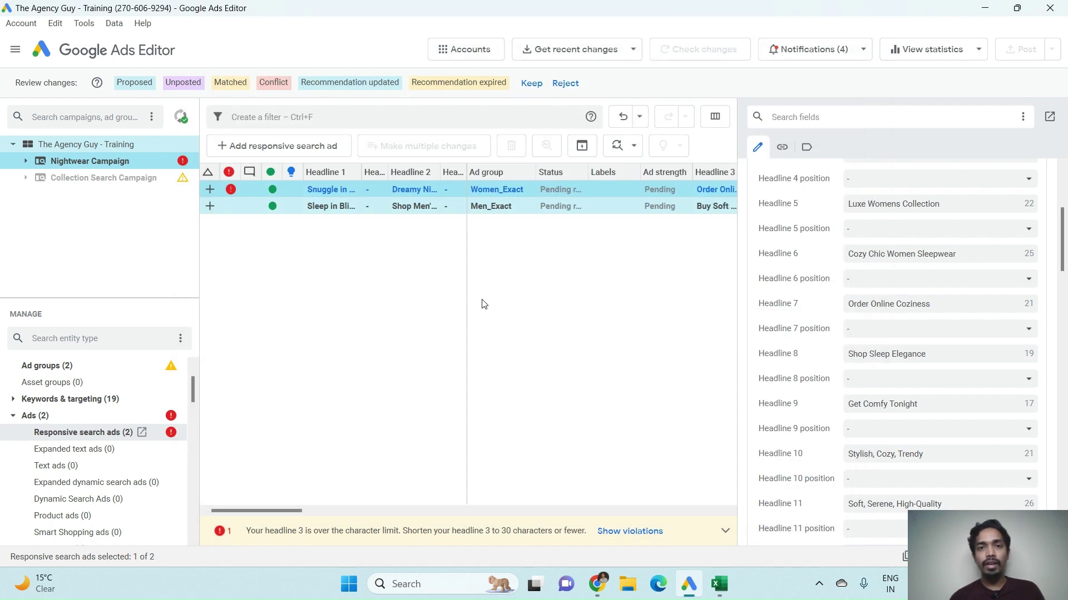
left_click(538, 83)
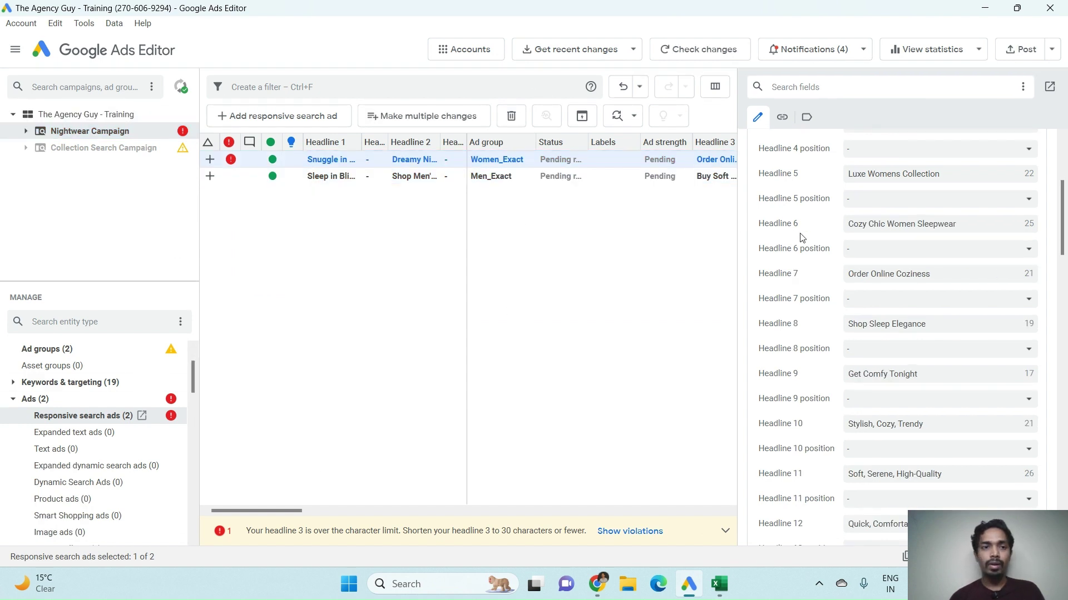
Step: Shorten Headline 3 of the Women_Exact responsive search ad to "Online Coziness for Women"
scroll(981, 293, "up", 4)
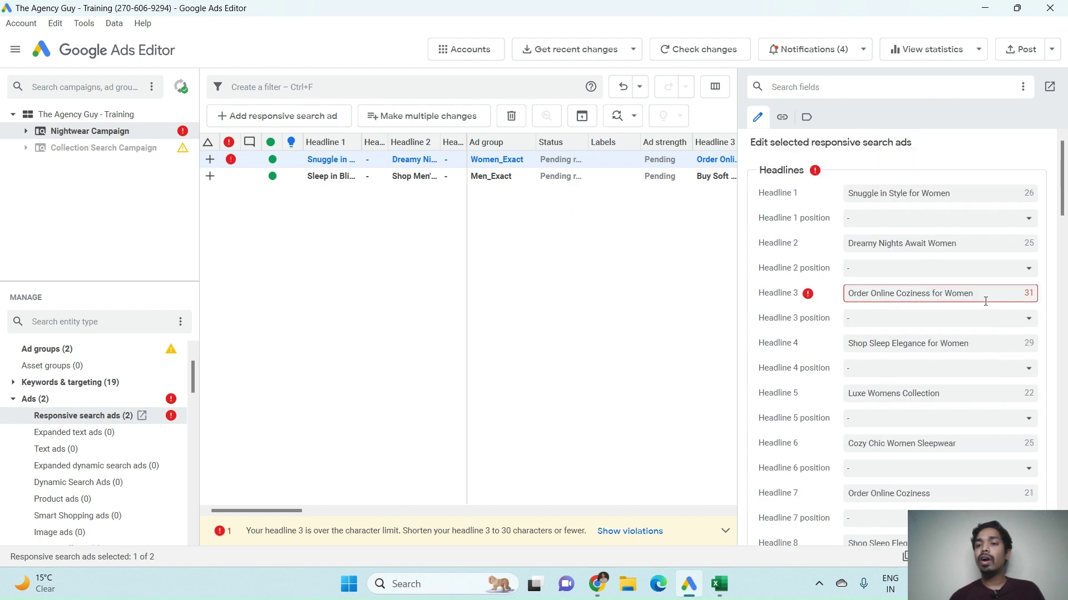
left_click(984, 297)
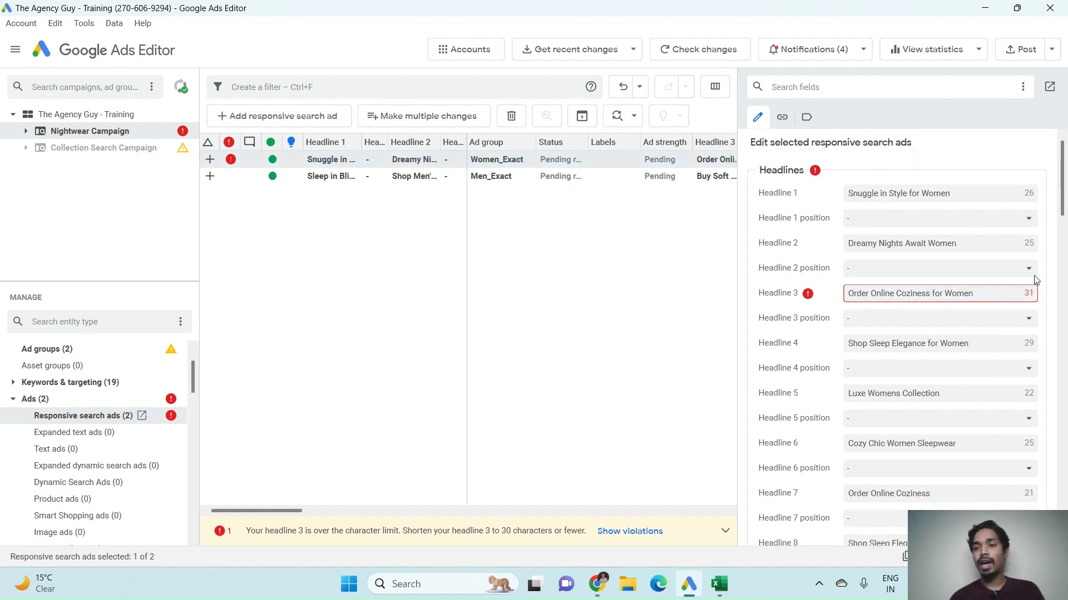
key("Home")
key("ctrl+Delete")
left_click(981, 351)
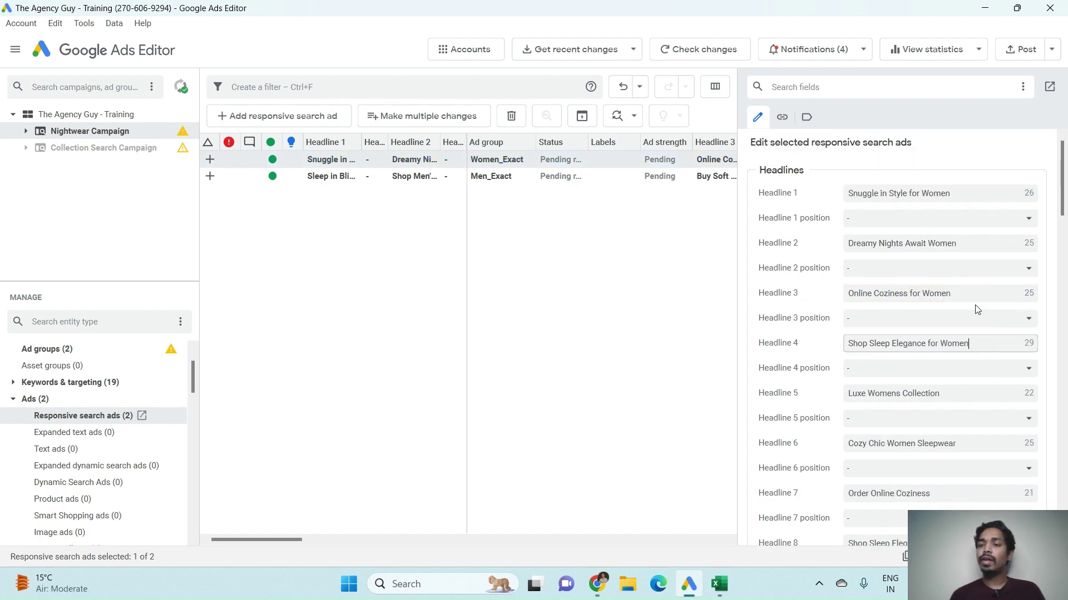
left_click(971, 292)
left_click_drag(971, 291, 846, 282)
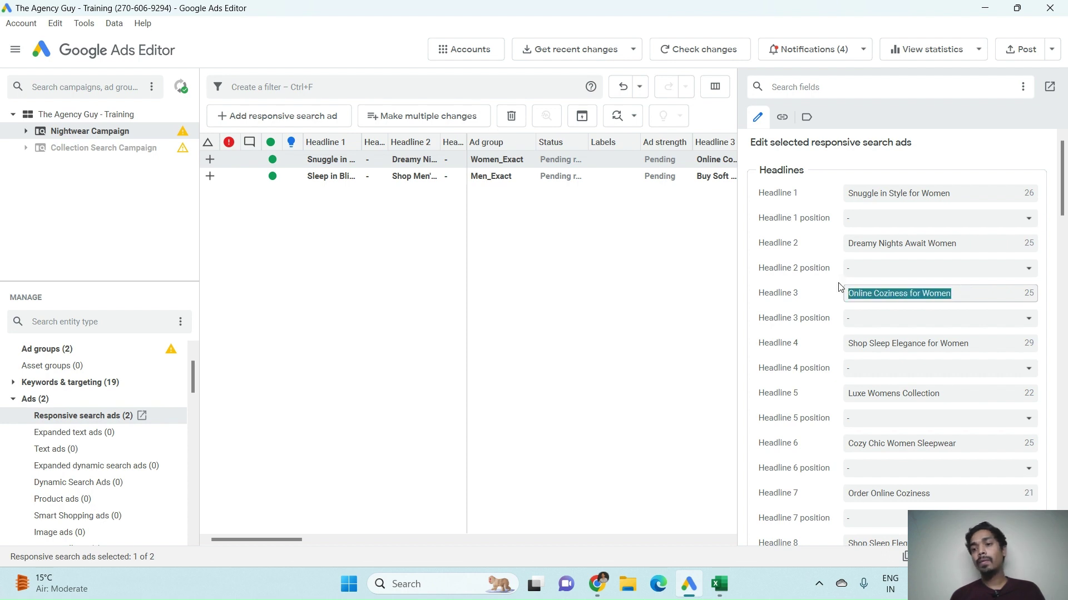
left_click(959, 337)
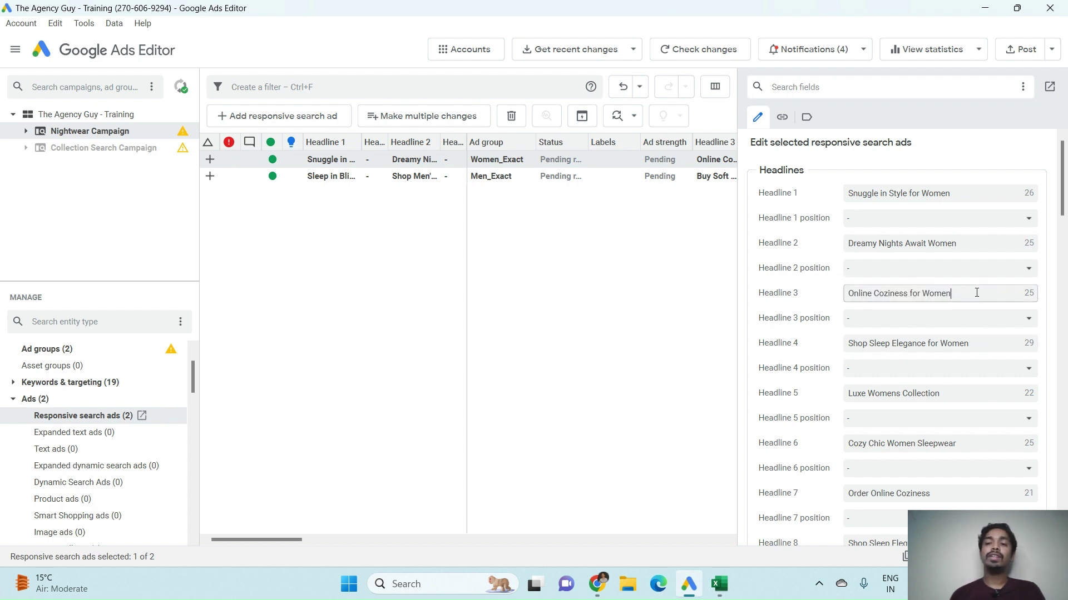
left_click_drag(982, 293, 848, 291)
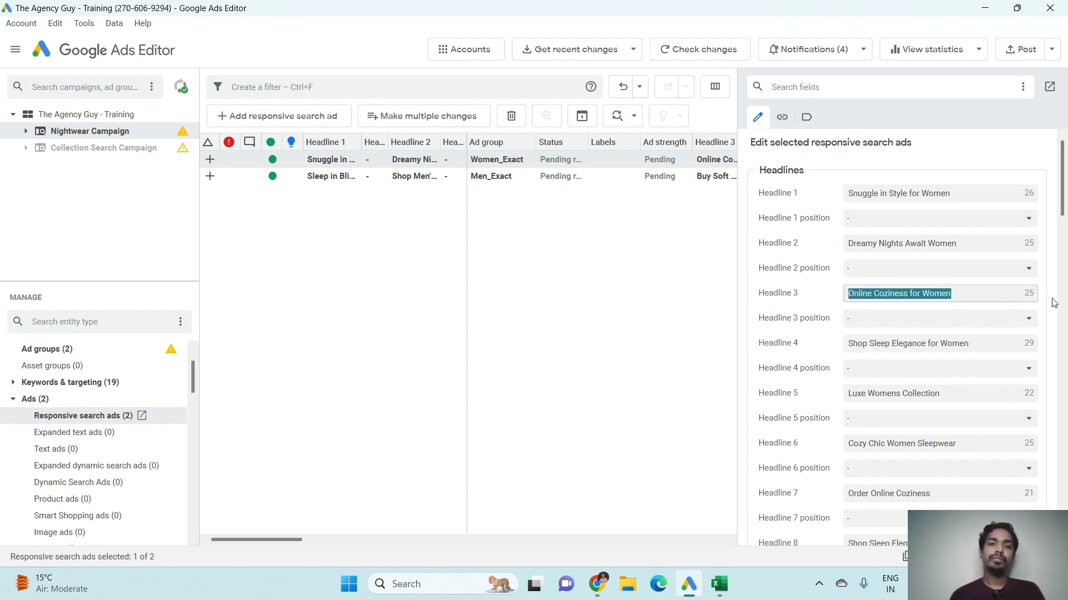
left_click(423, 264)
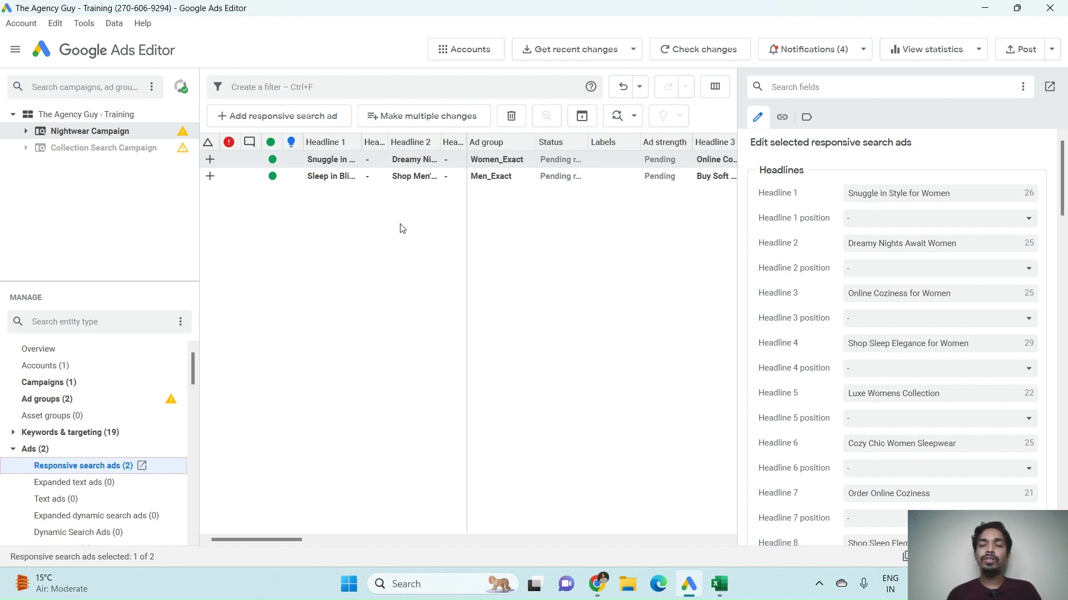
Step: Check the pending changes in all campaigns with Google Ads, and dismiss the finished check
left_click(703, 52)
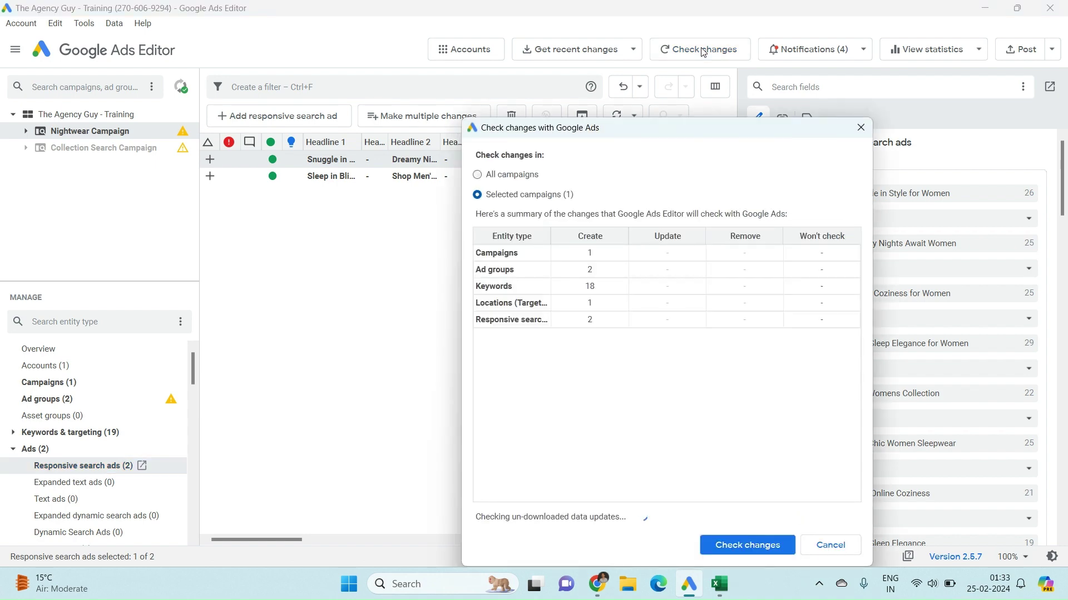
left_click(478, 175)
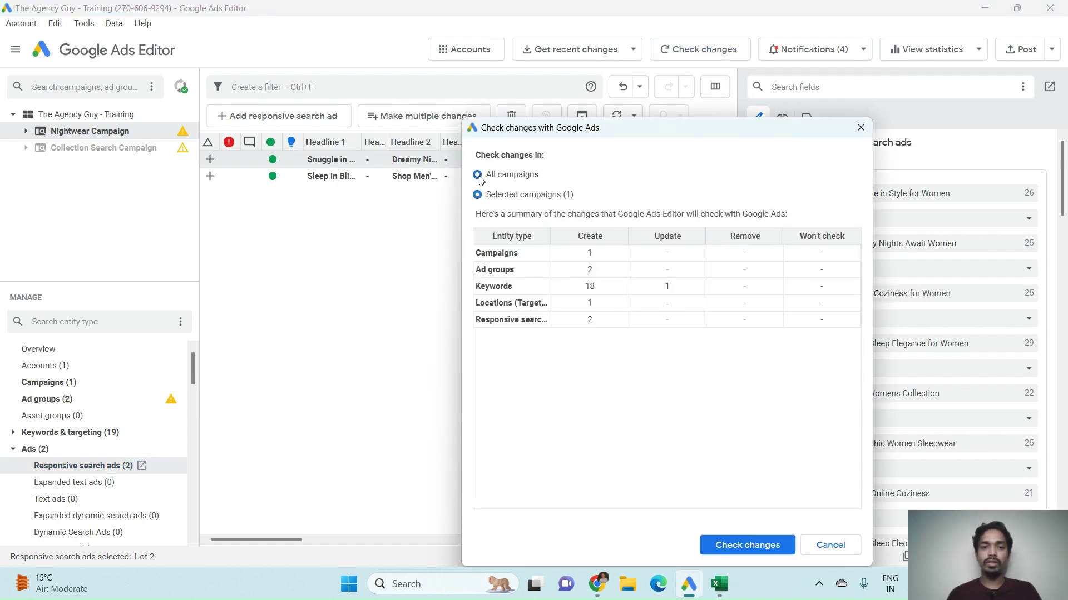
left_click(748, 546)
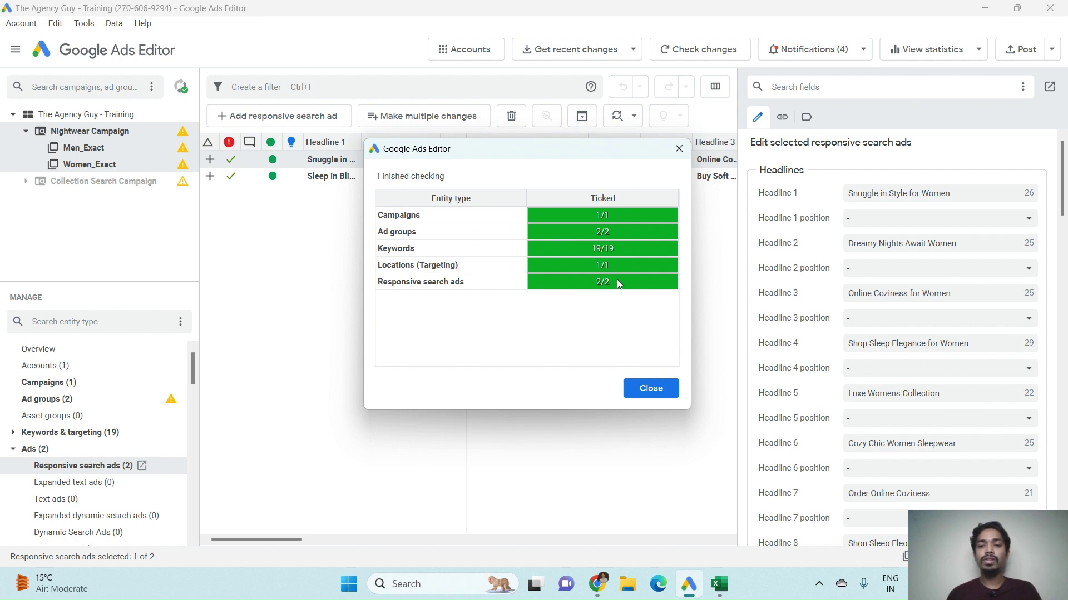
left_click(650, 389)
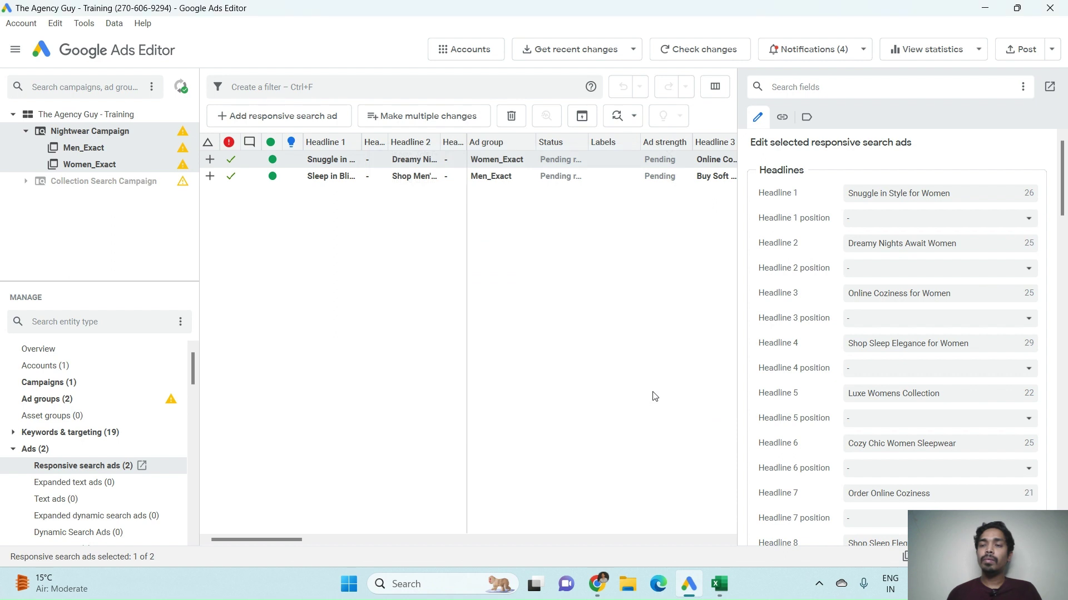
Step: Post the changes in all campaigns to Google Ads, and close the posting summary
left_click(1019, 54)
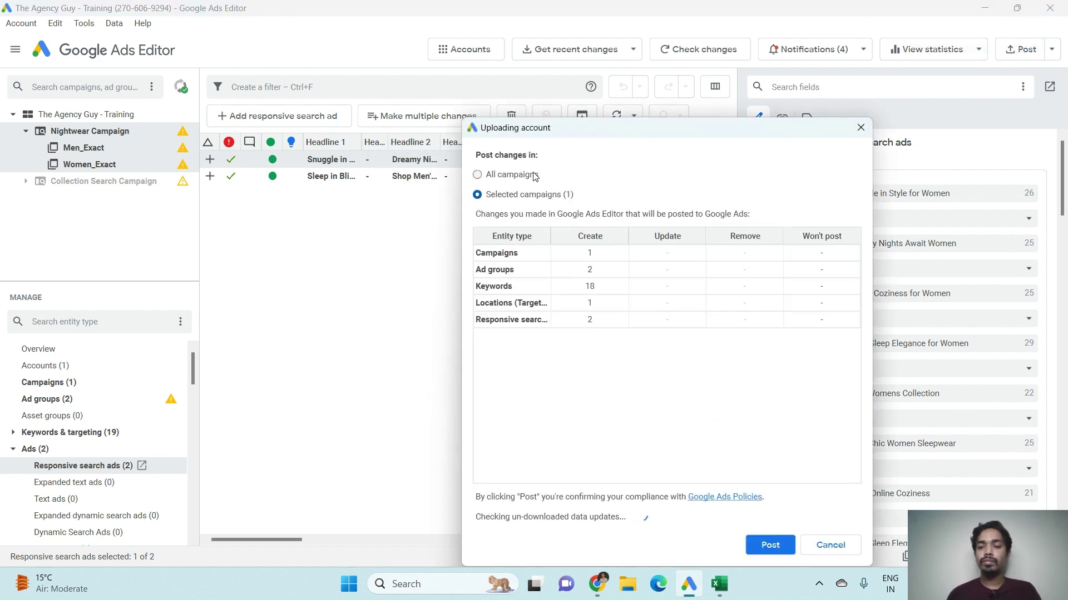
left_click(514, 176)
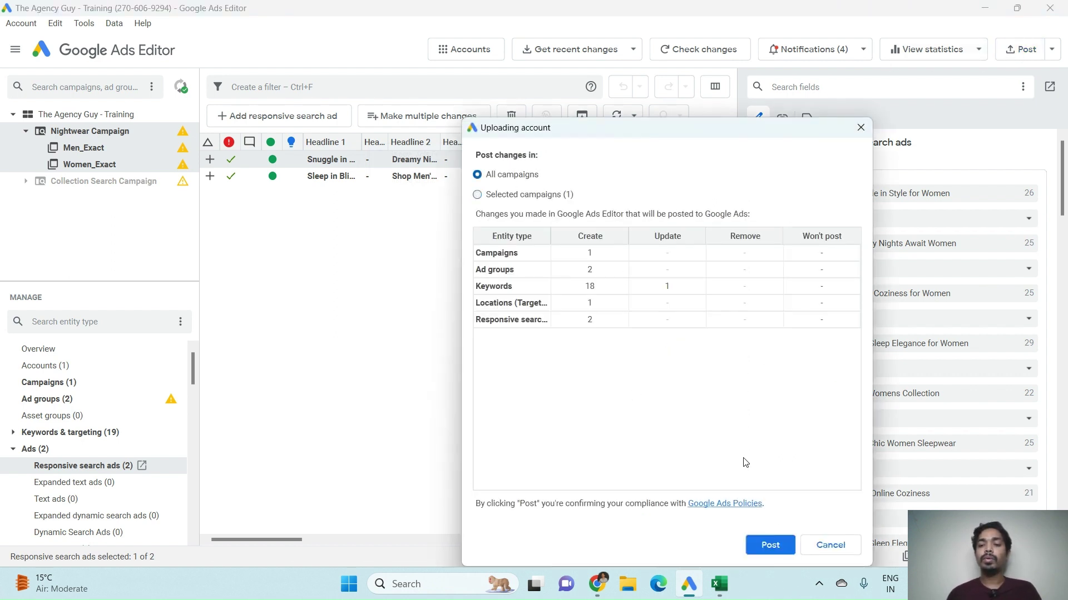
left_click(770, 545)
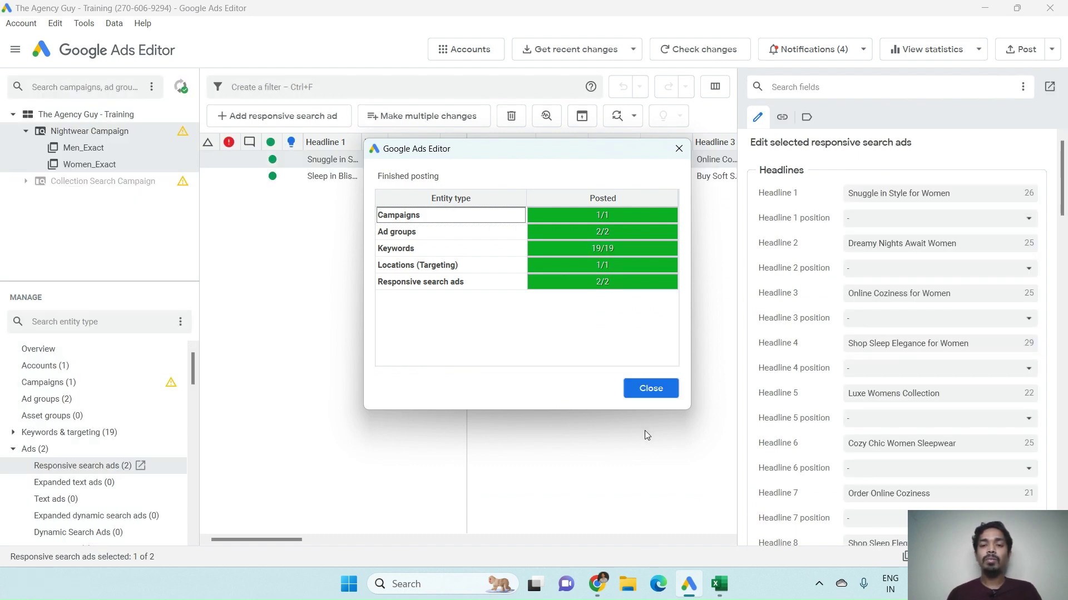
left_click(648, 389)
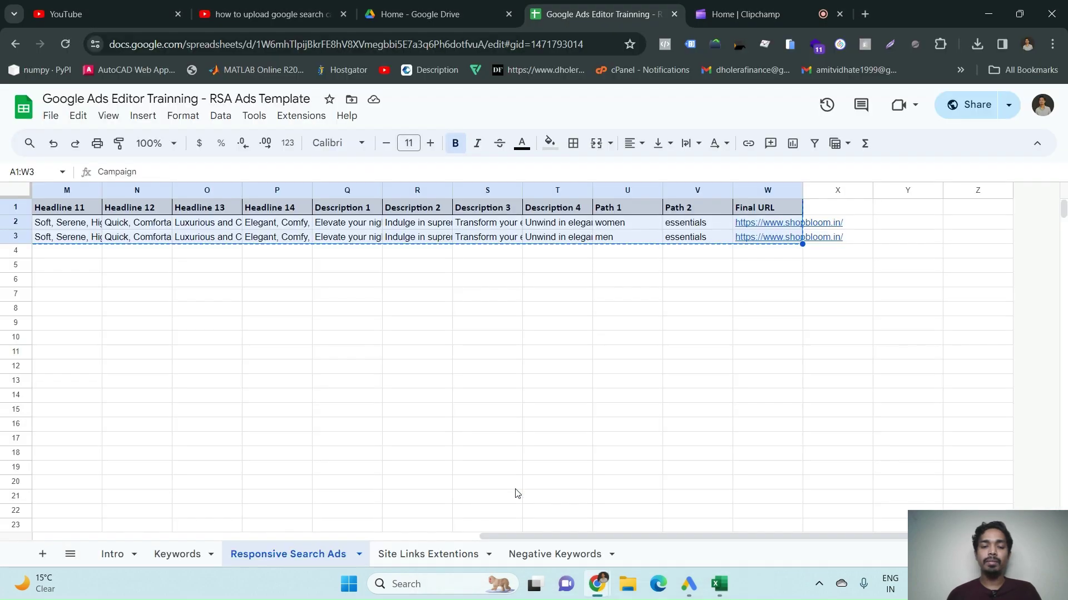
Step: Switch to the Google Ads account in the browser and open the ads of the Nightwear Campaign
left_click(517, 493)
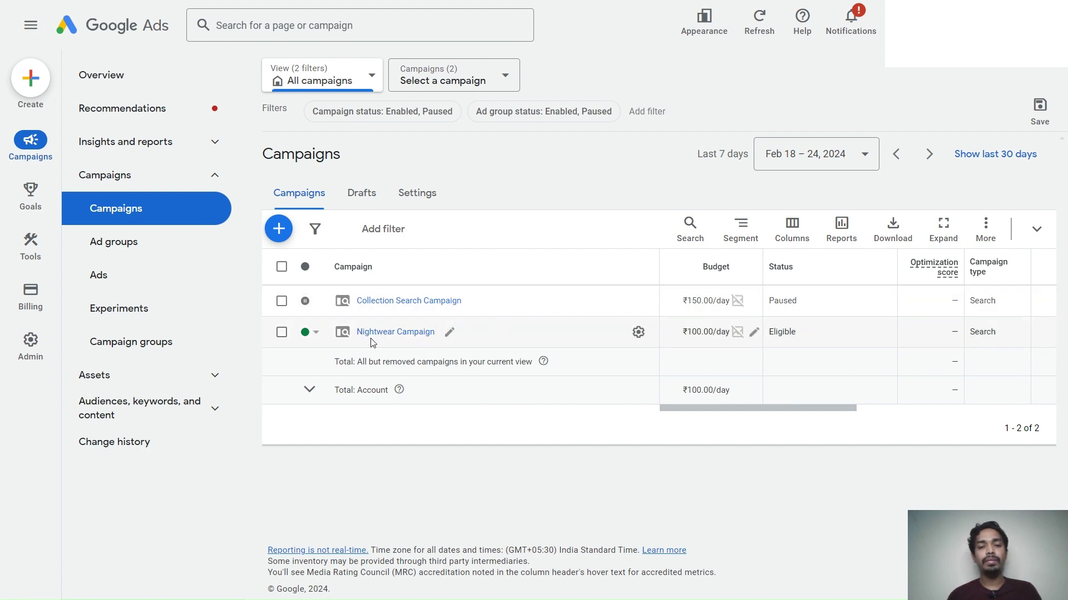
left_click(399, 335)
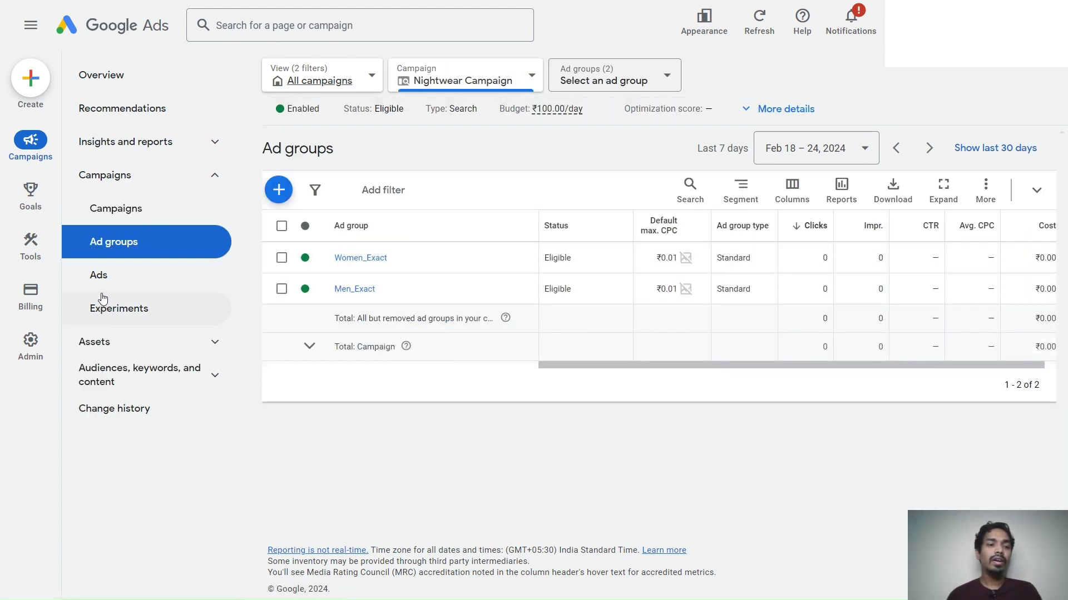
left_click(92, 278)
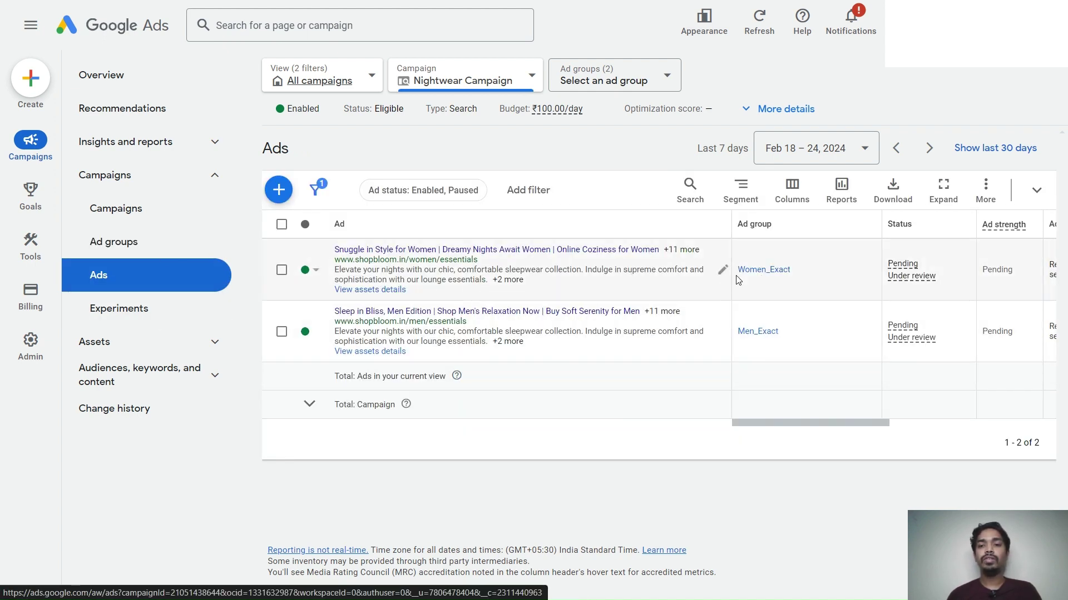
Step: Open the Women_Exact ad for editing and examine its final URL, display path, headlines and descriptions
left_click(719, 271)
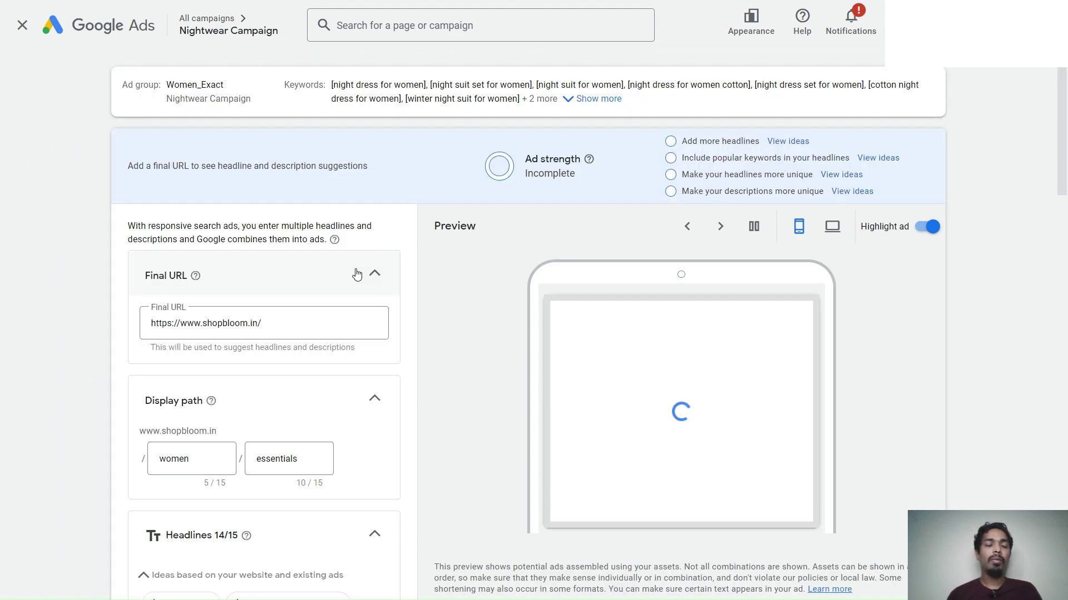
triple_click(276, 302)
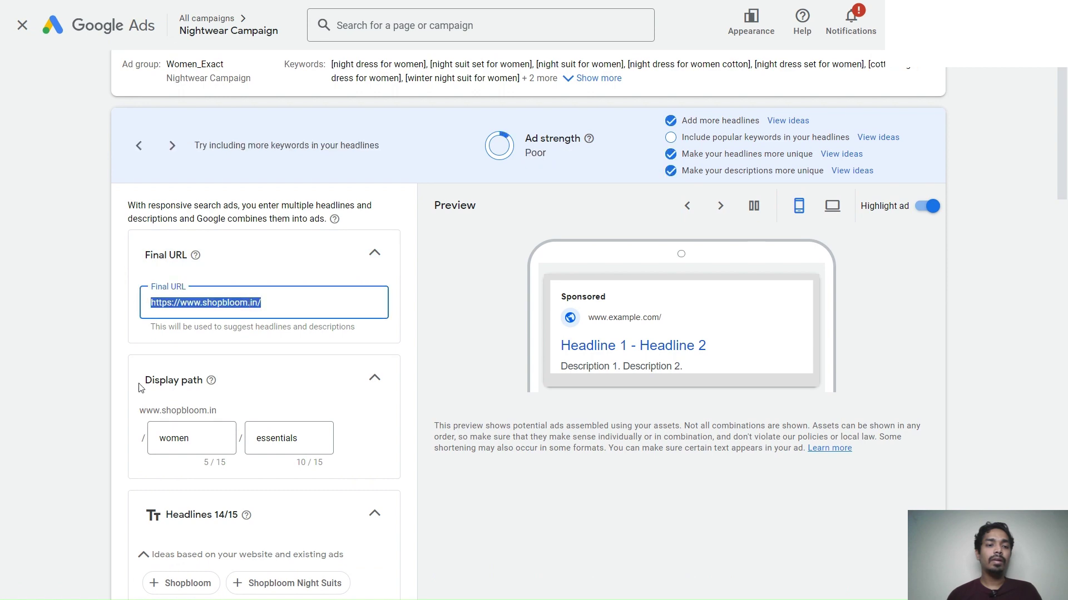
left_click(173, 438)
scroll(176, 440, "down", 14)
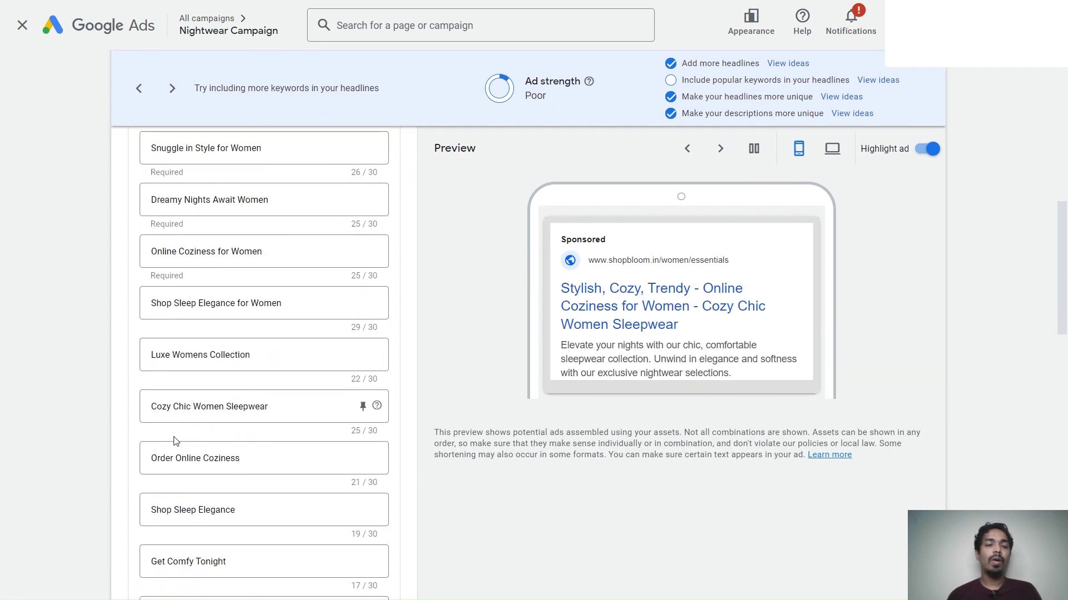
scroll(193, 258, "down", 5)
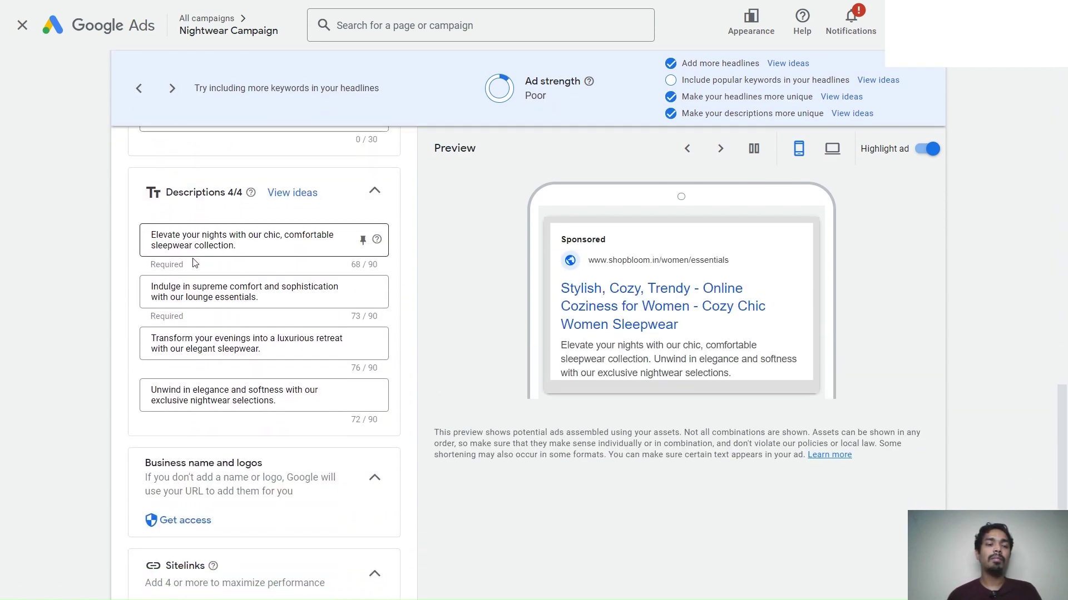
scroll(191, 262, "up", 2)
scroll(190, 261, "down", 2)
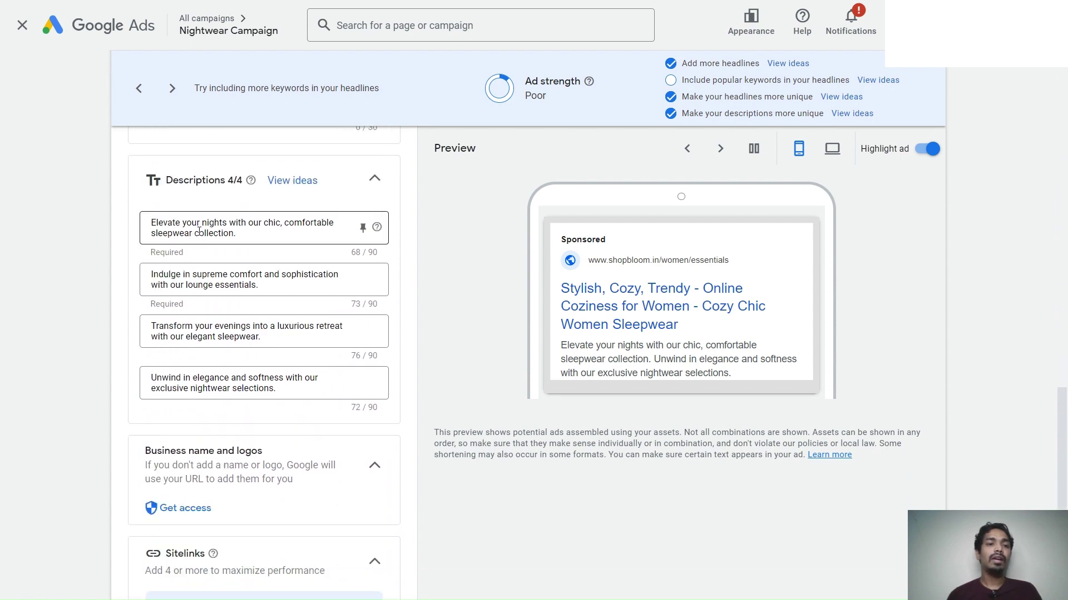
triple_click(160, 225)
scroll(248, 389, "down", 3)
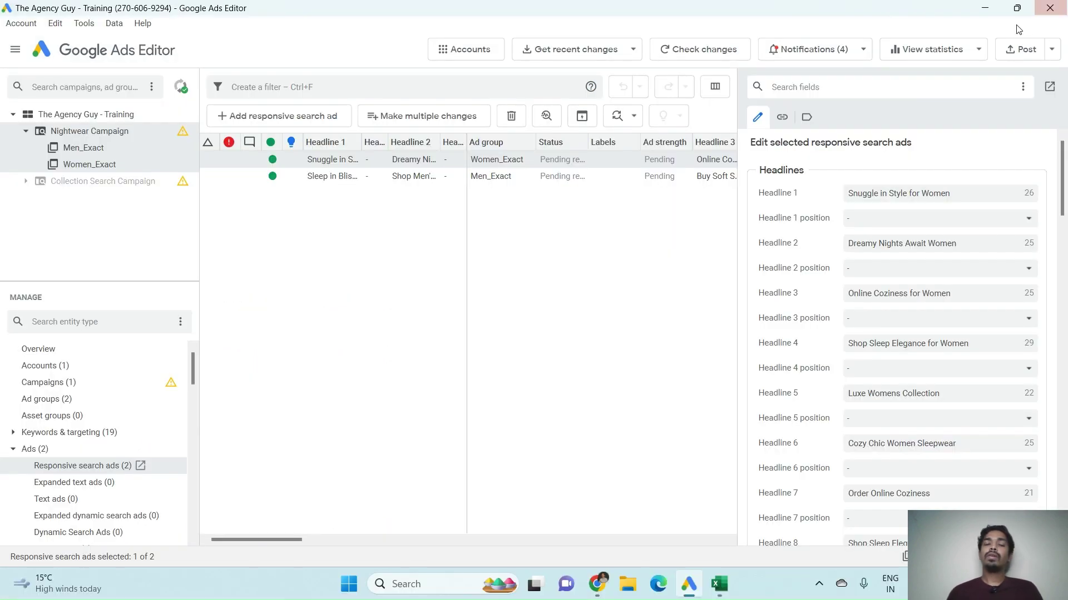
Step: Switch back to Google Ads Editor, collapse the Nightwear Campaign, and show its keywords with their maximum CPC and final URL columns
left_click(25, 132)
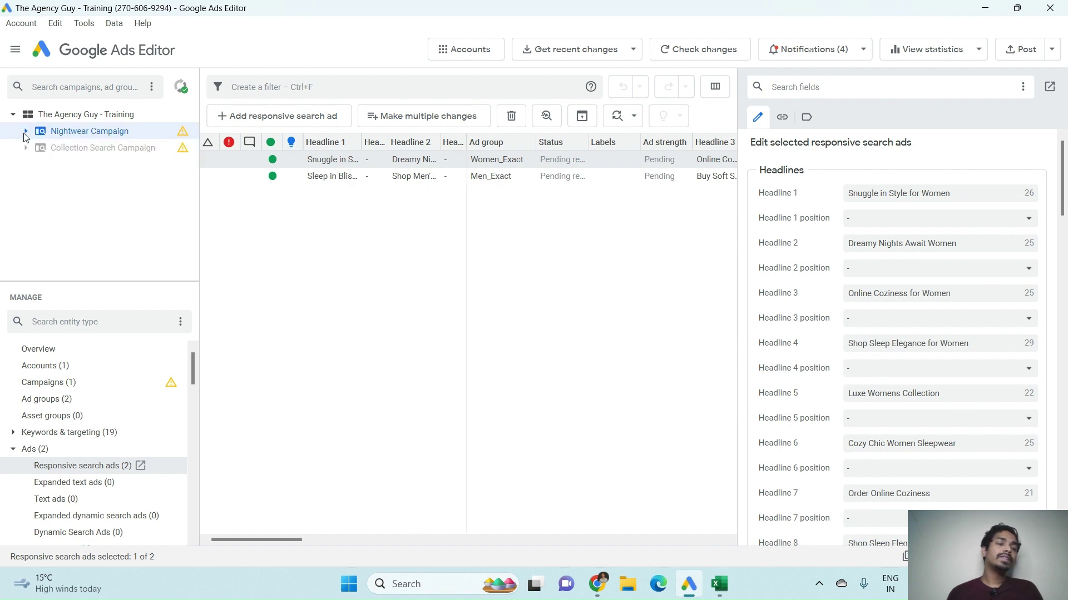
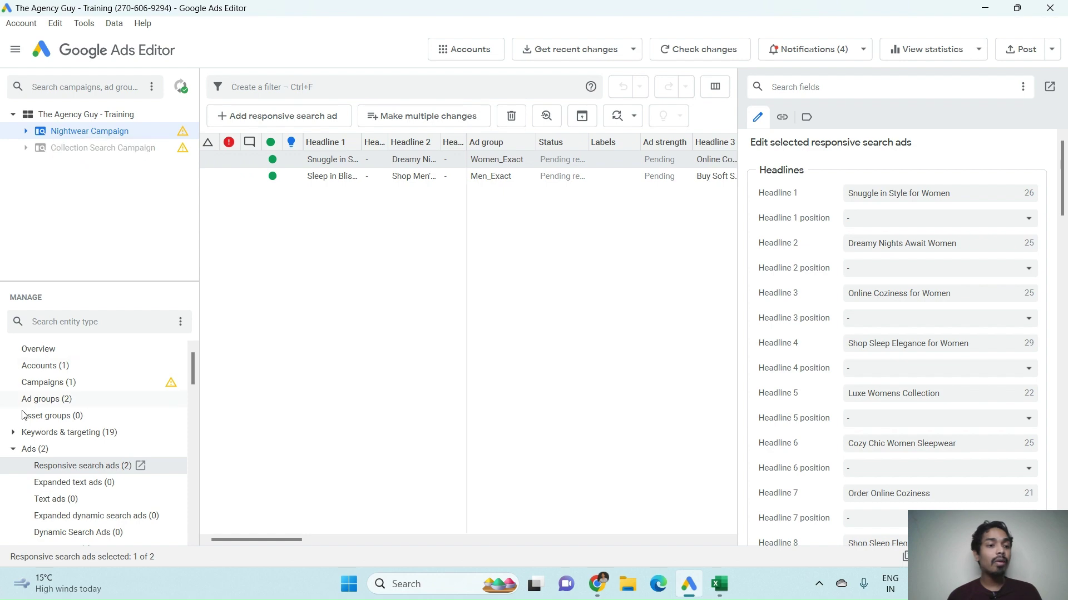
left_click(13, 433)
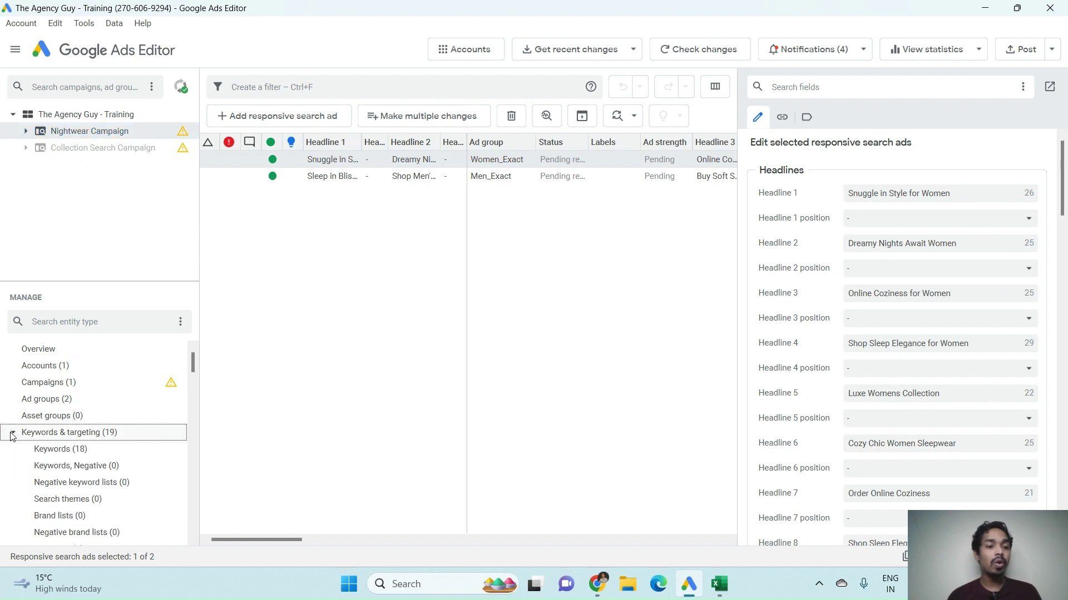
left_click(78, 452)
scroll(587, 413, "right", 10)
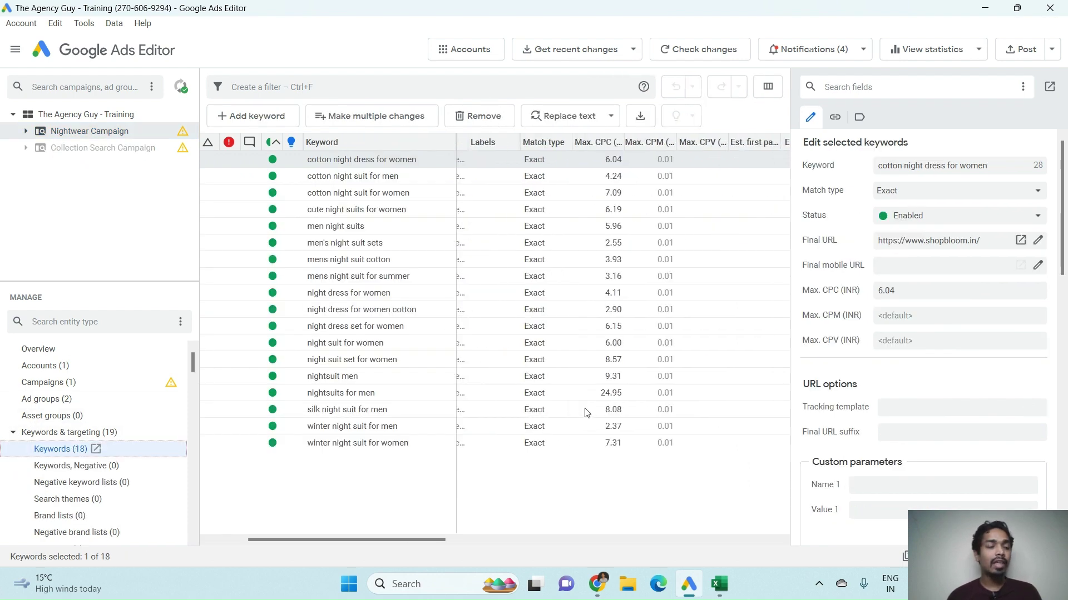
scroll(587, 412, "left", 6)
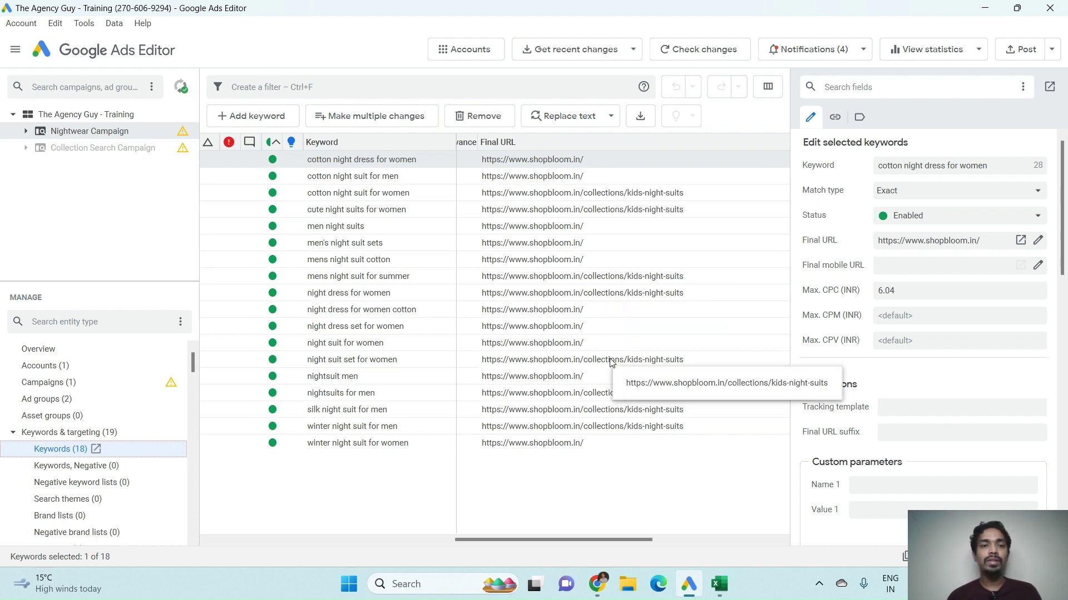
Step: Filter the keywords to those whose final URL contains any of "kids"
left_click(280, 87)
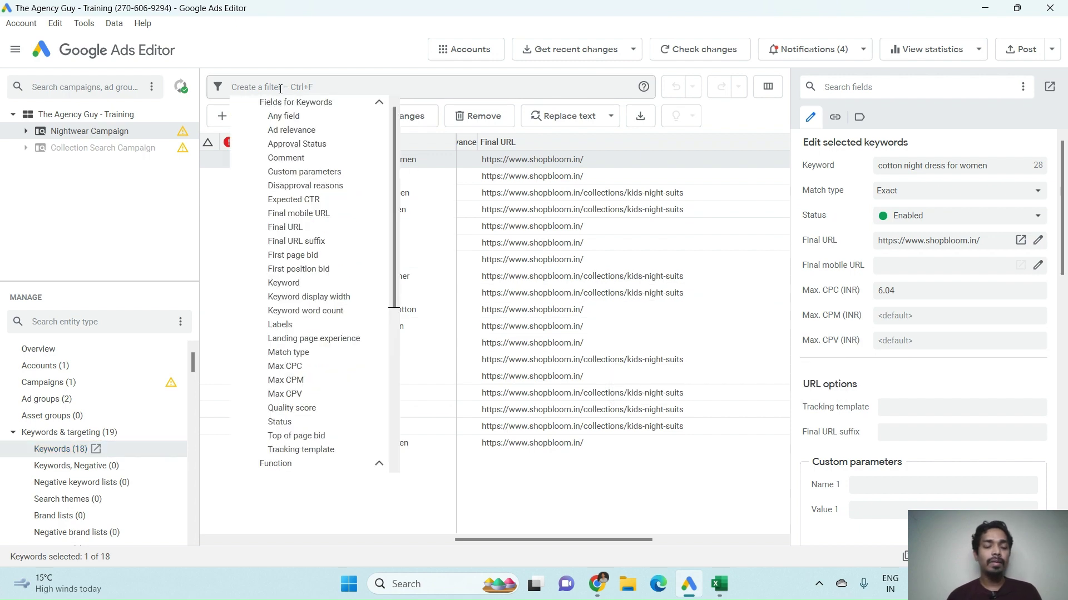
type("final")
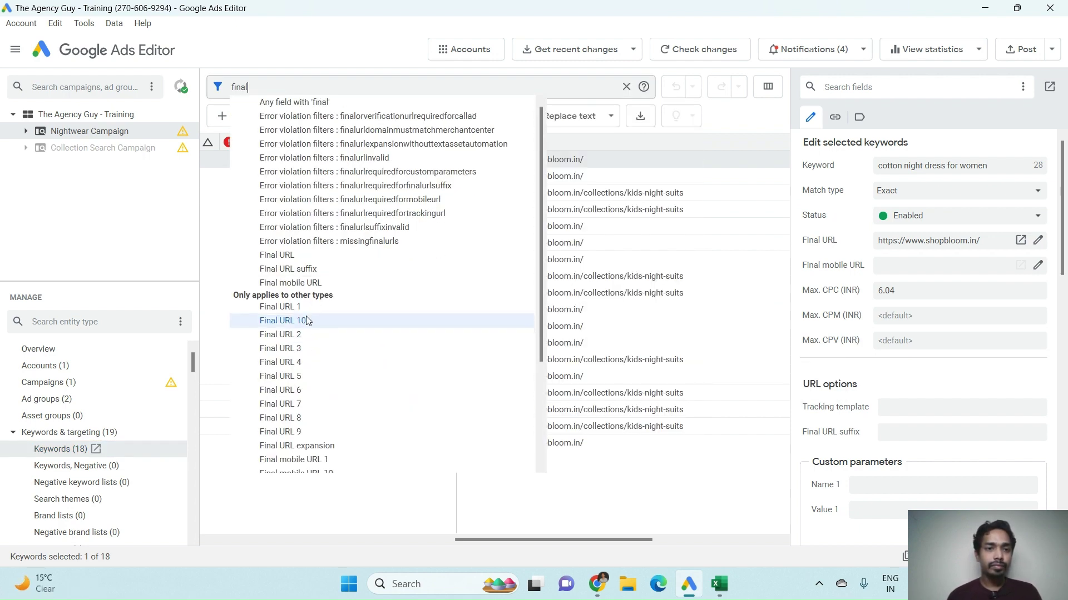
left_click(285, 256)
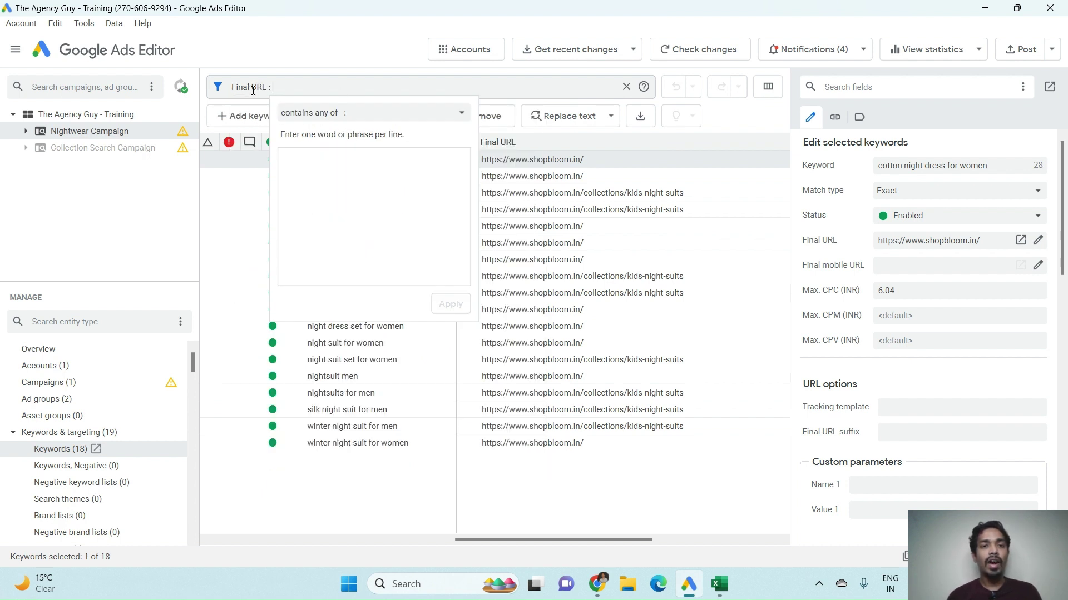
left_click(297, 156)
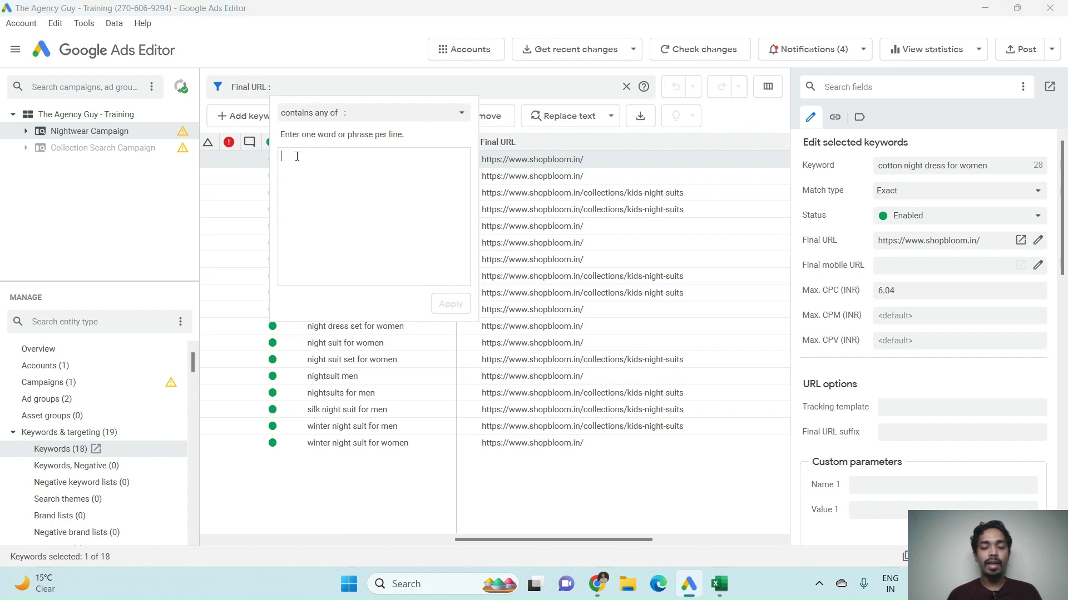
type("kids")
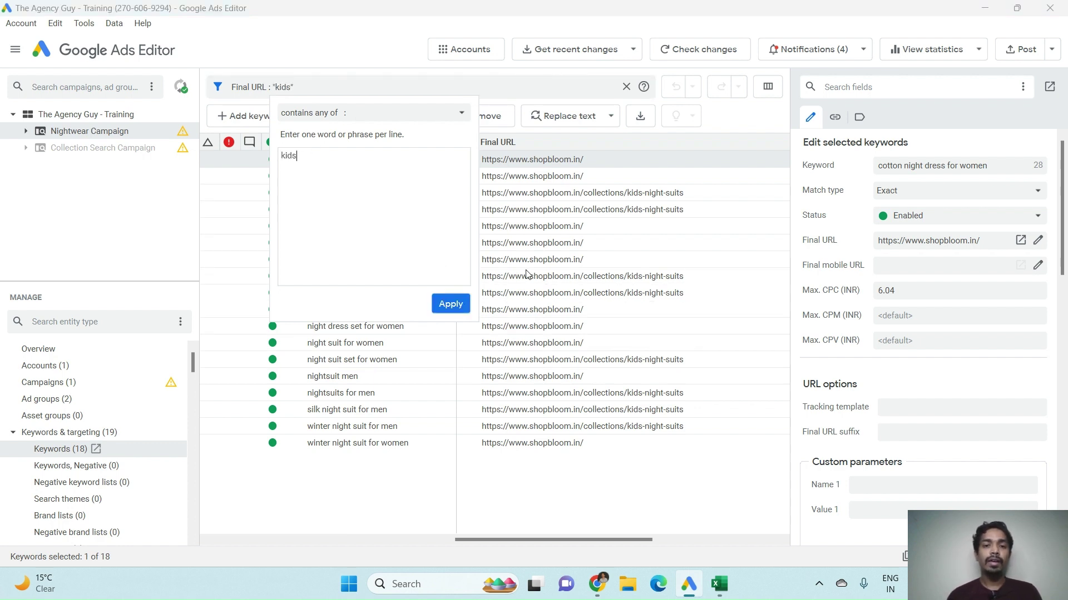
left_click(451, 305)
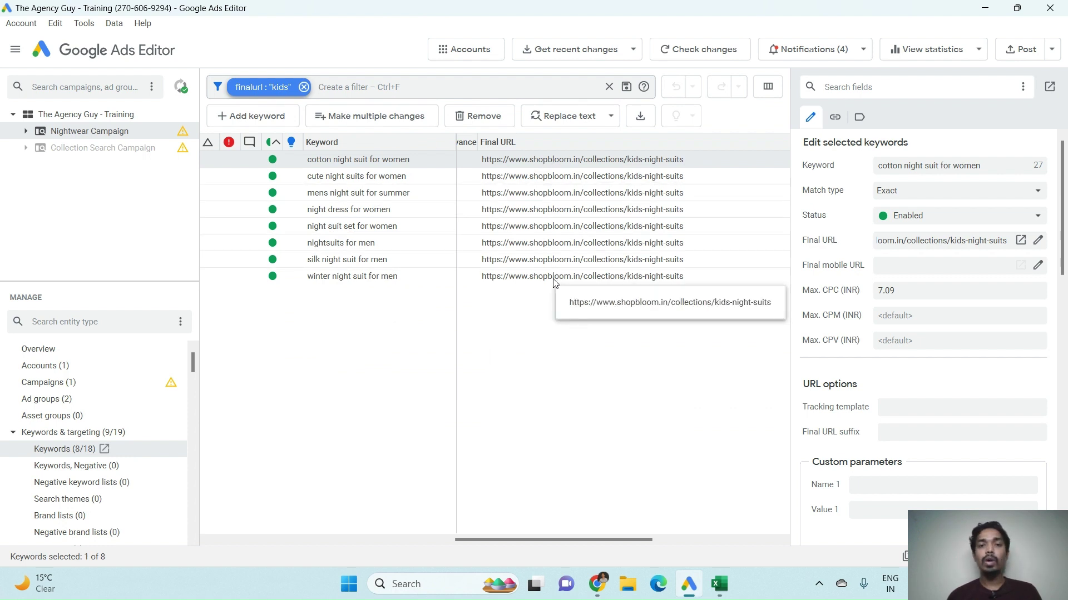
left_click(374, 278)
scroll(376, 281, "left", 5)
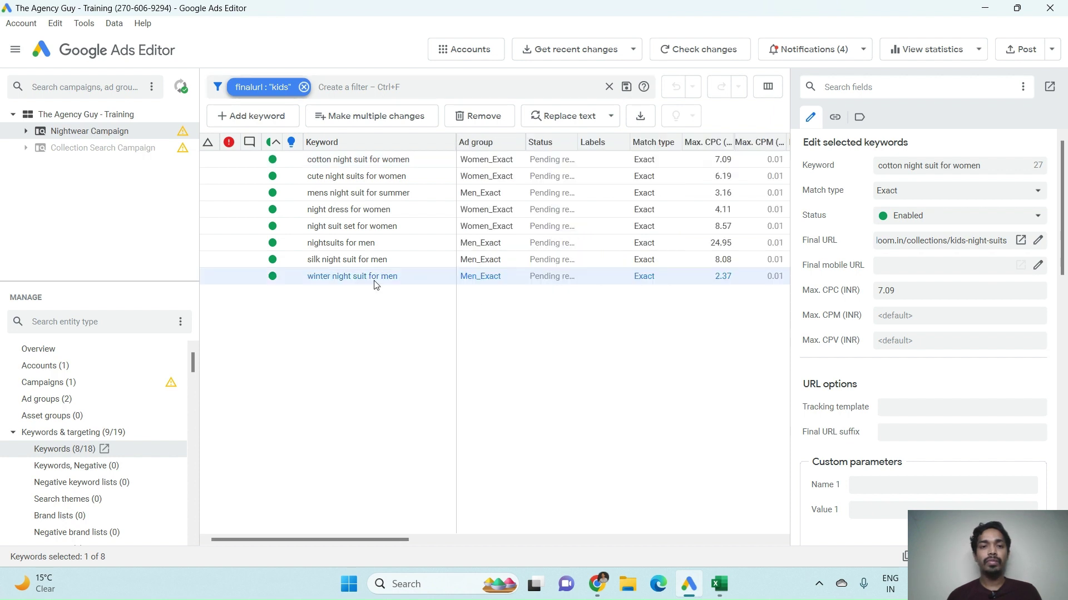
scroll(576, 217, "right", 8)
scroll(575, 218, "left", 4)
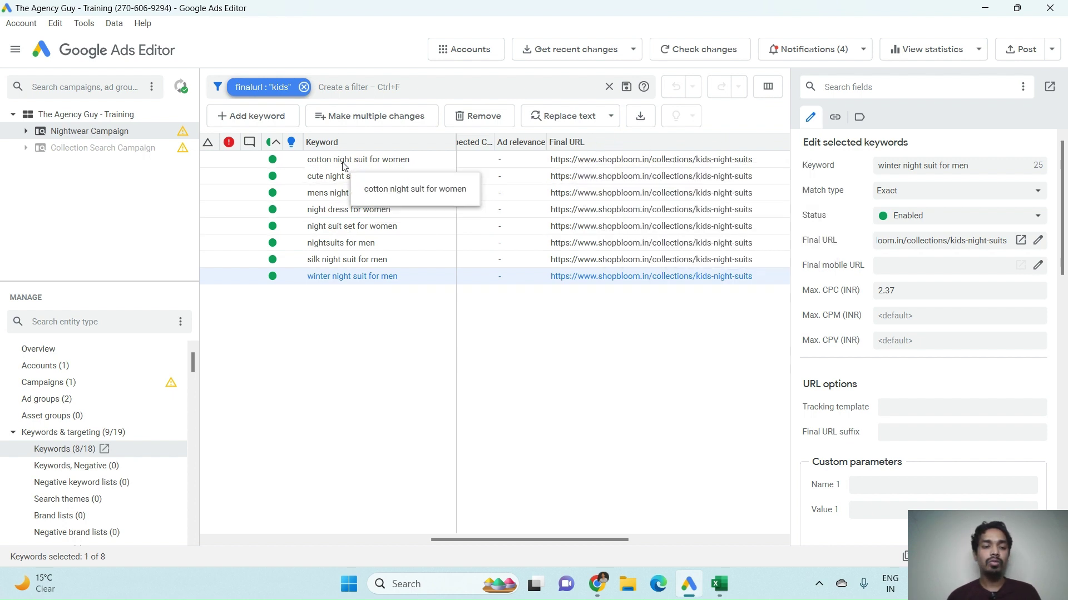
key("ctrl+a")
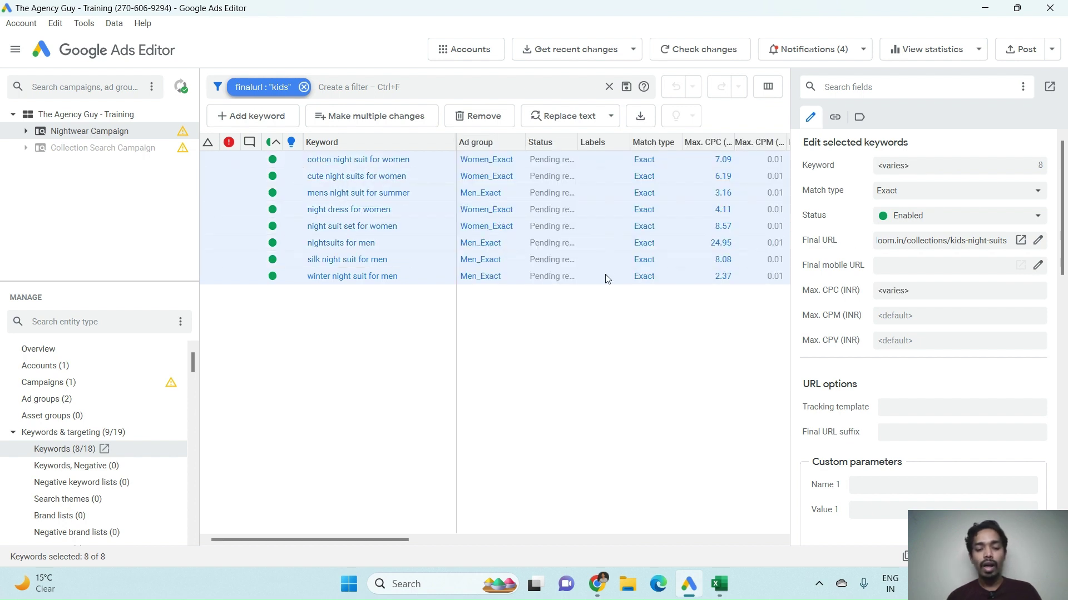
key("ctrl+h")
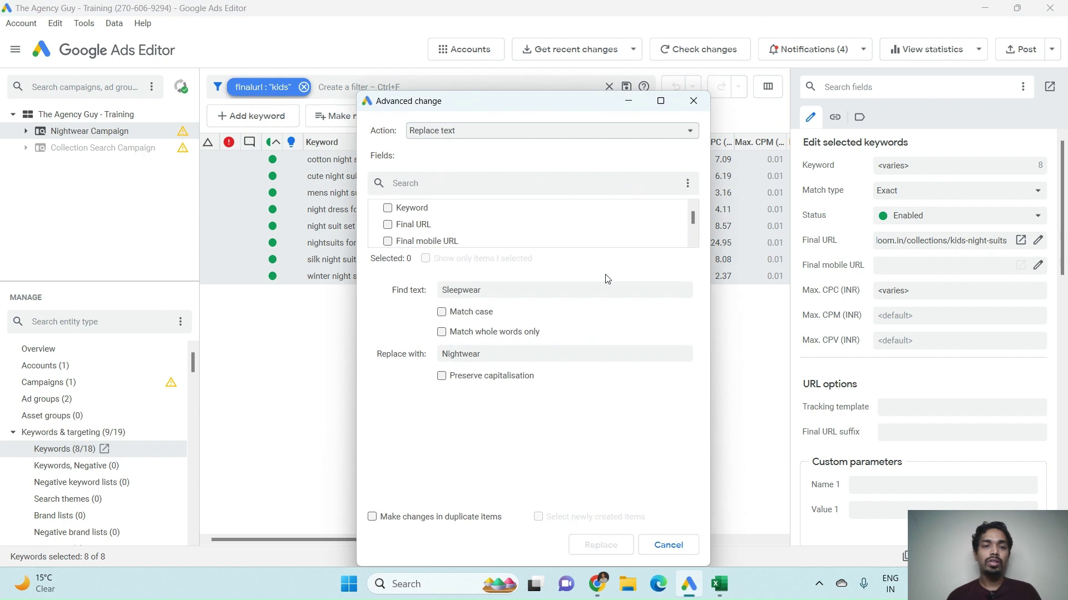
left_click(388, 224)
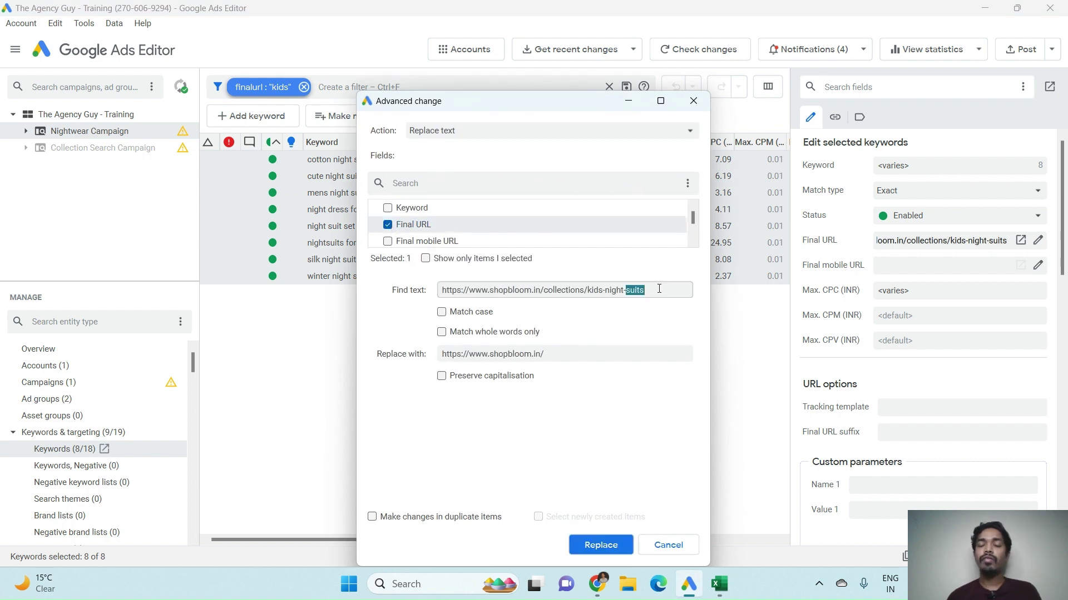
left_click(659, 288)
key("ctrl+a")
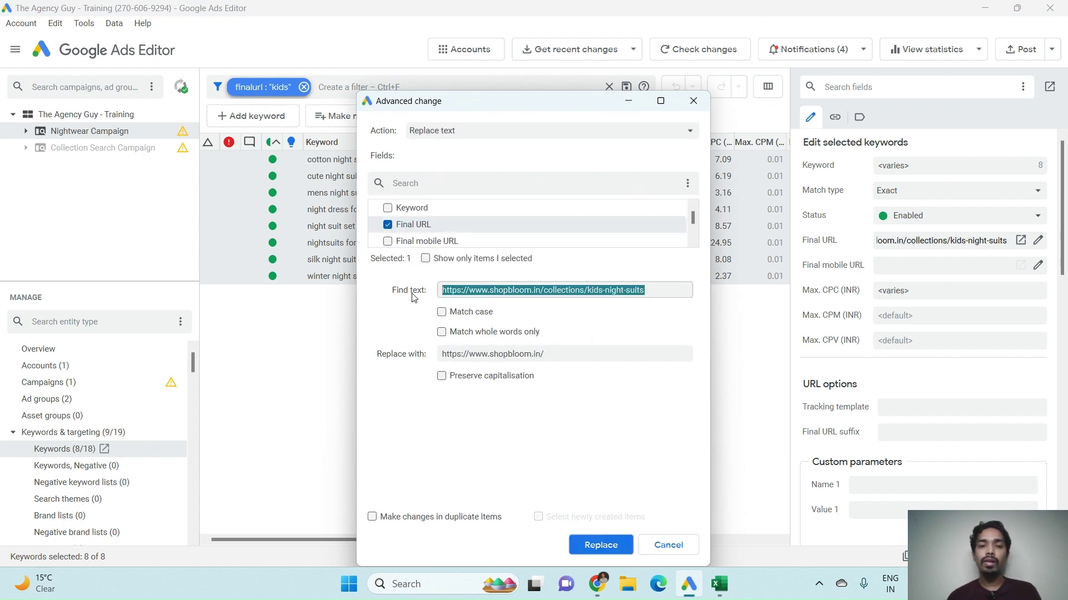
left_click_drag(546, 354, 442, 351)
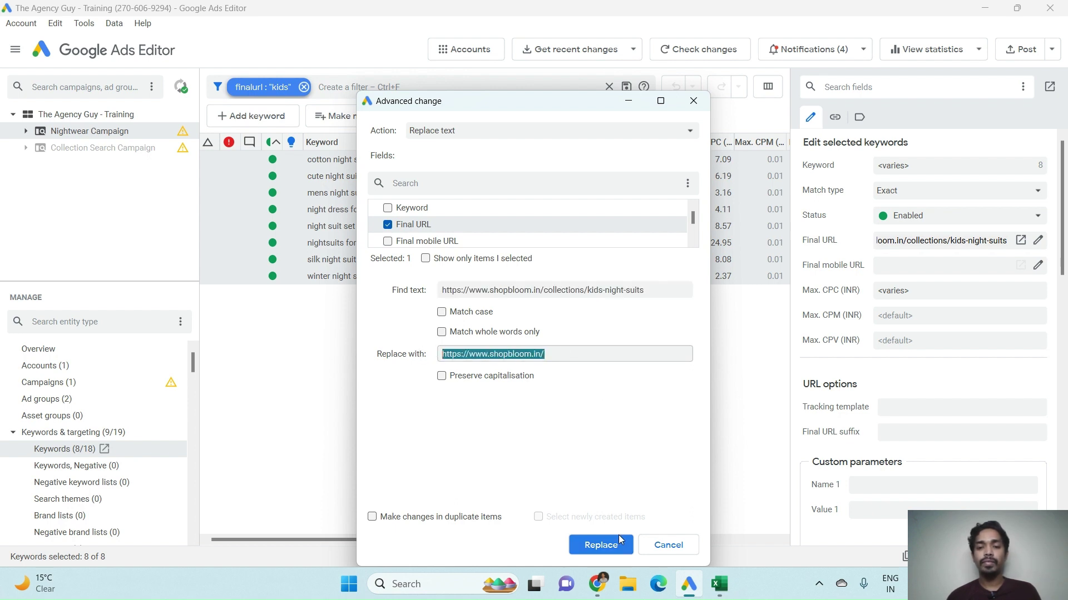
left_click(598, 545)
scroll(663, 262, "right", 5)
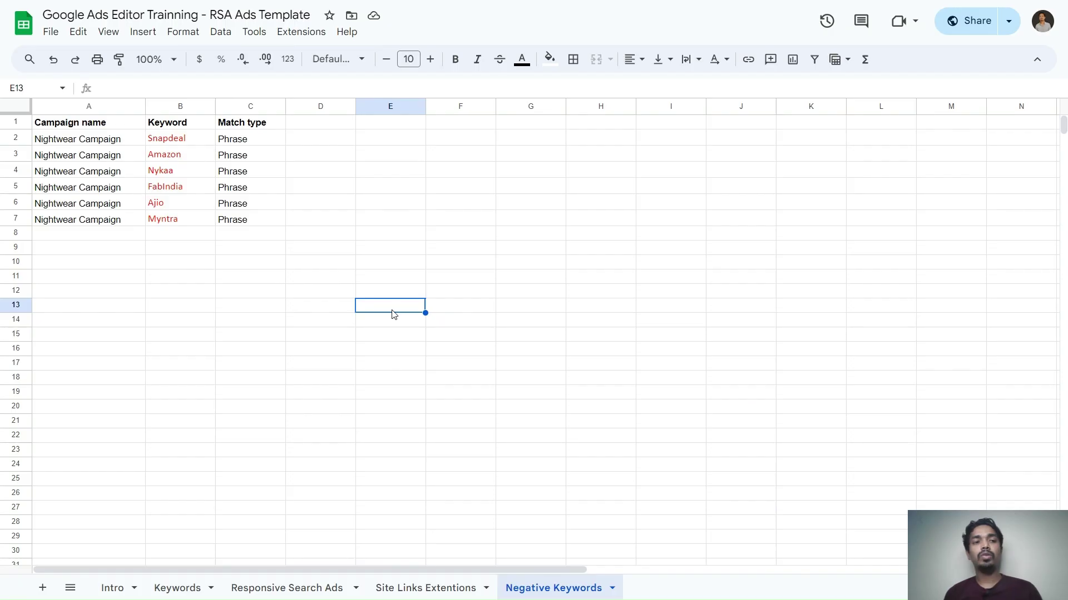
Step: Examine the campaign name, keyword and match type columns in the Negative Keywords sheet of the RSA Ads Template
left_click_drag(81, 126, 243, 236)
left_click(295, 340)
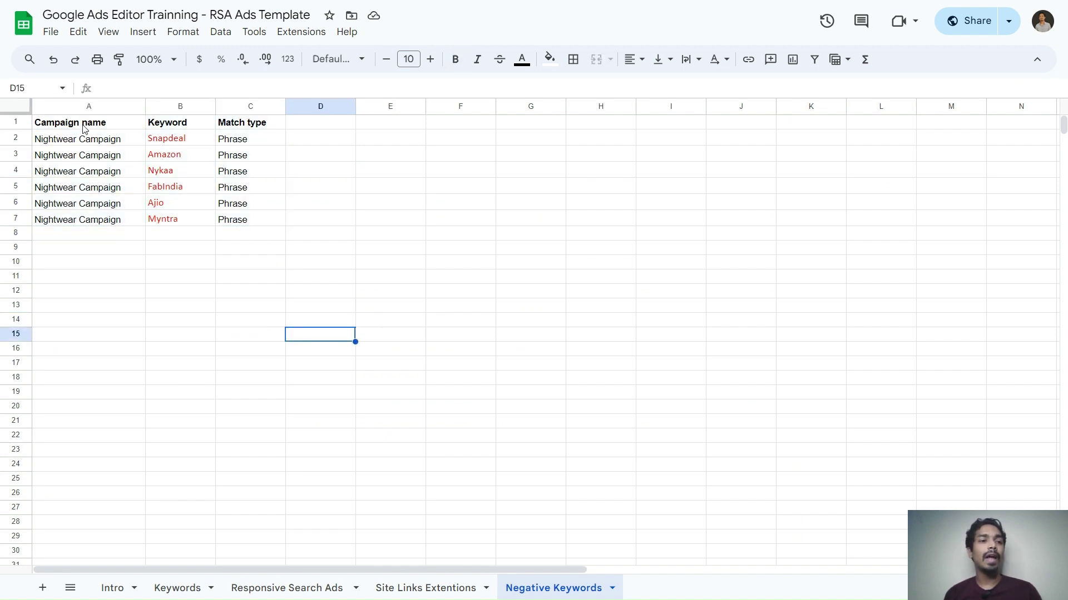
left_click_drag(86, 126, 99, 240)
left_click_drag(173, 125, 174, 223)
left_click(197, 310)
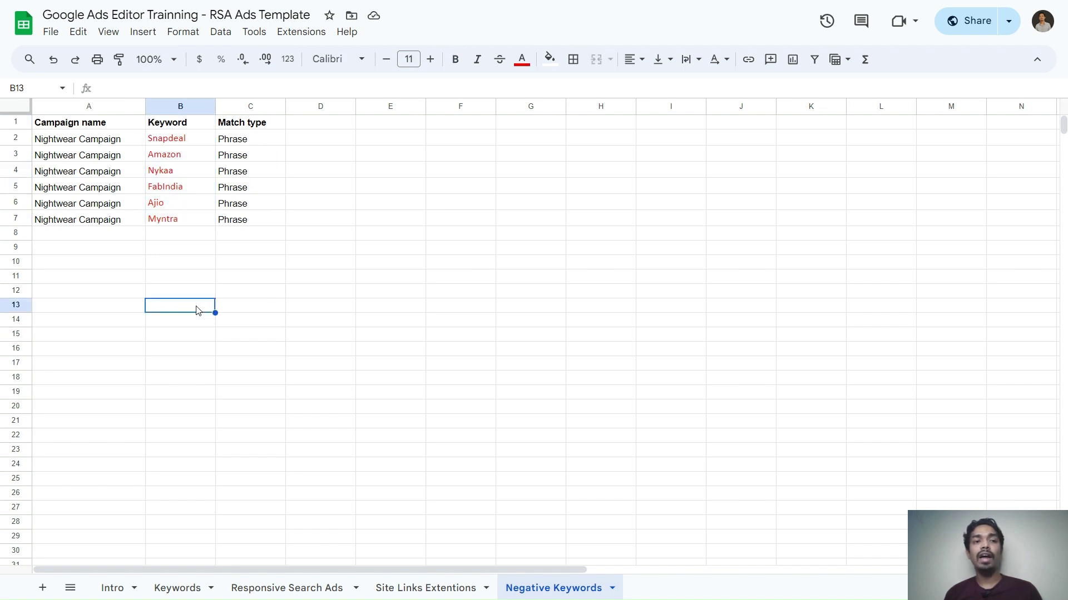
left_click(323, 268)
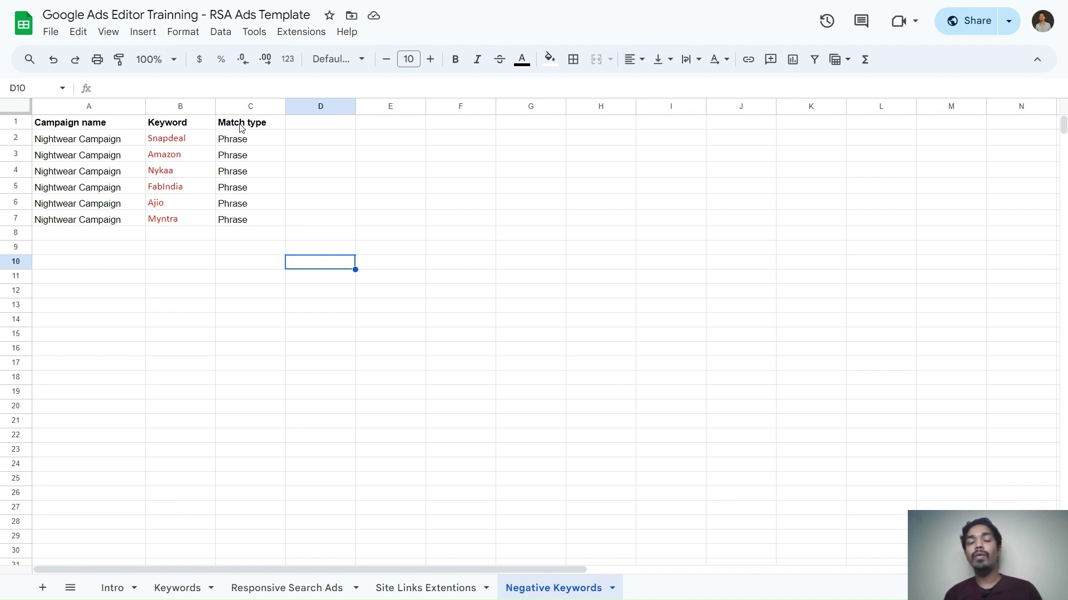
double_click(184, 142)
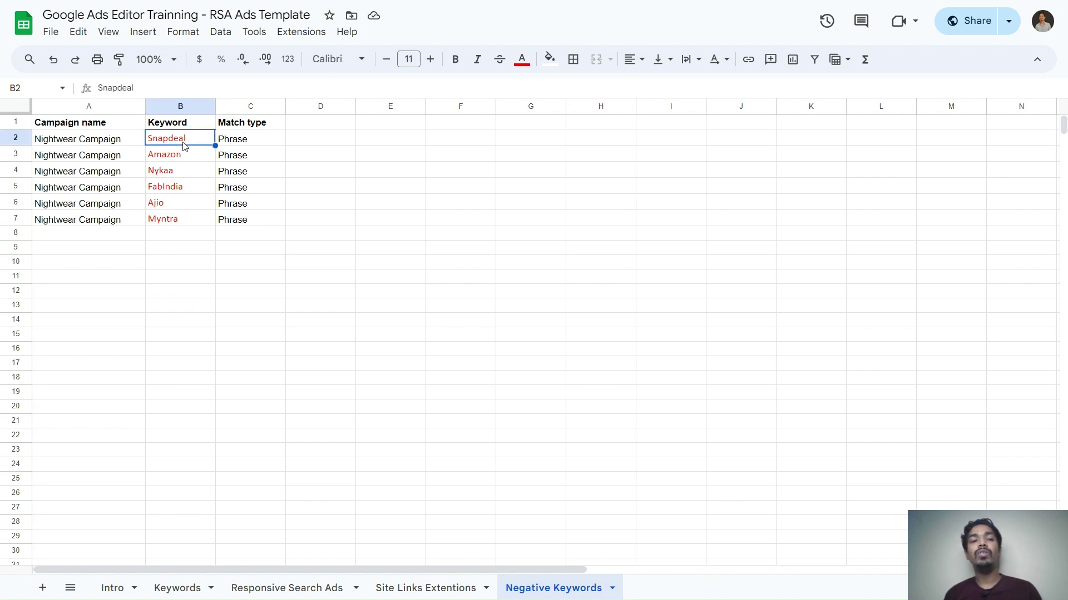
left_click_drag(195, 141, 178, 224)
left_click(184, 207)
left_click(347, 250)
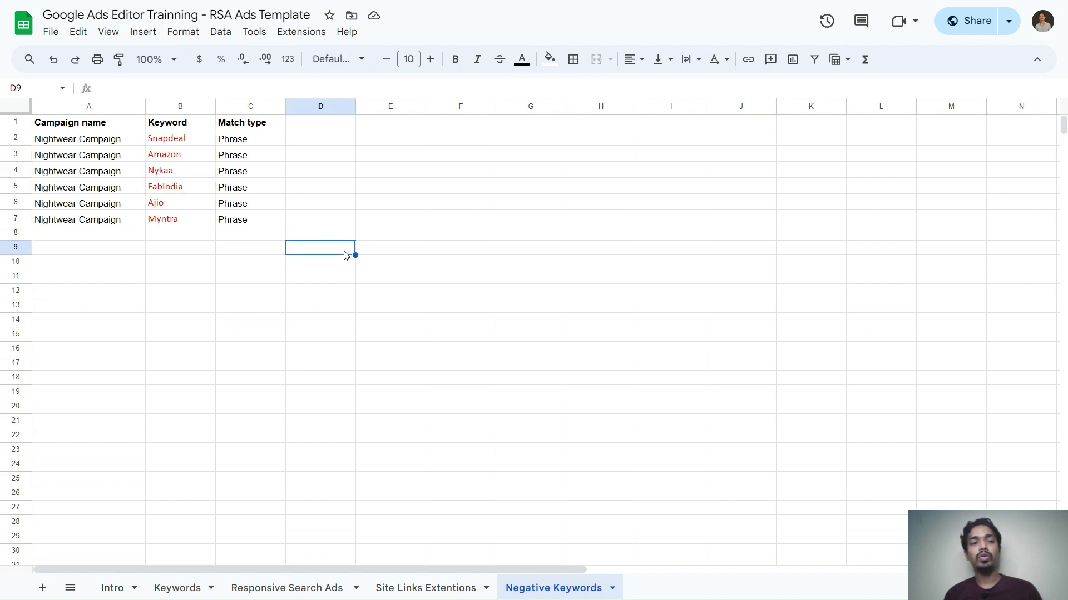
Step: Copy the negative keyword table with its headings, switch to Google Ads Editor, and open the Nightwear Campaign's negative keywords
left_click_drag(104, 126, 239, 222)
key("alt+Tab")
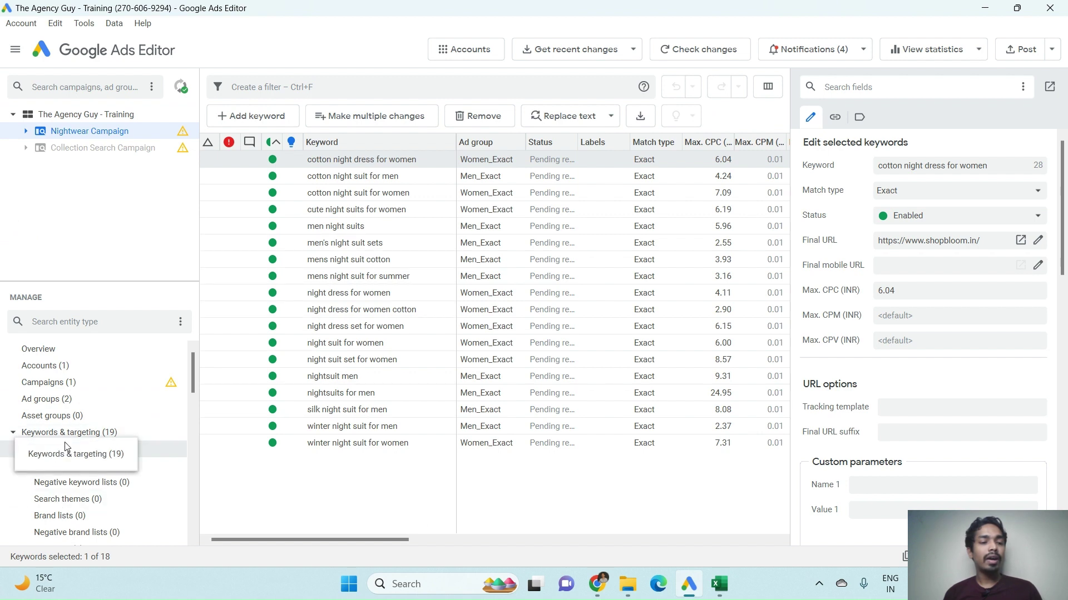
left_click(68, 487)
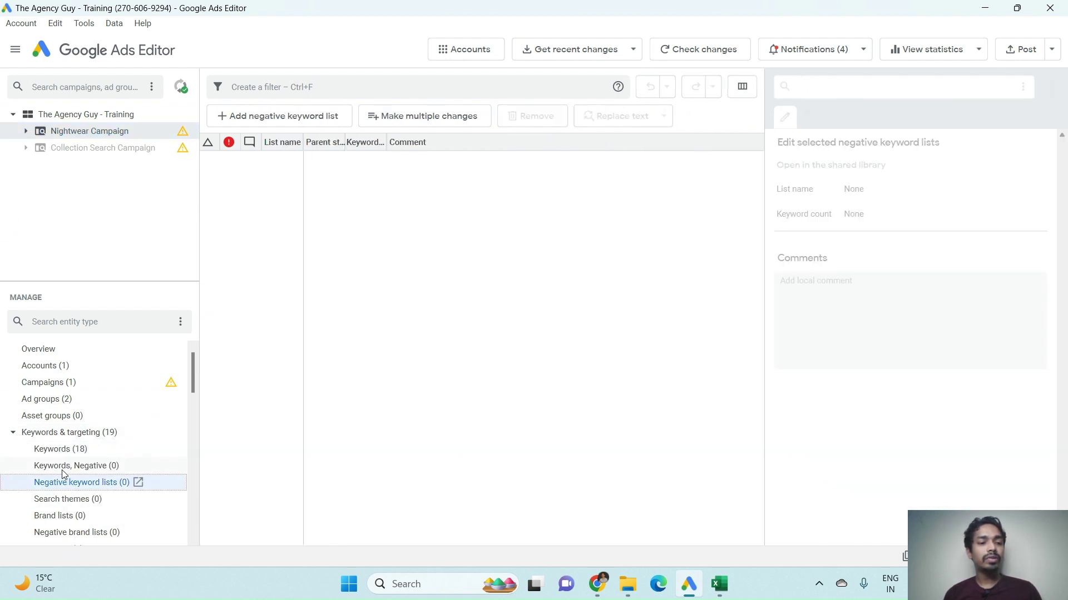
left_click(63, 469)
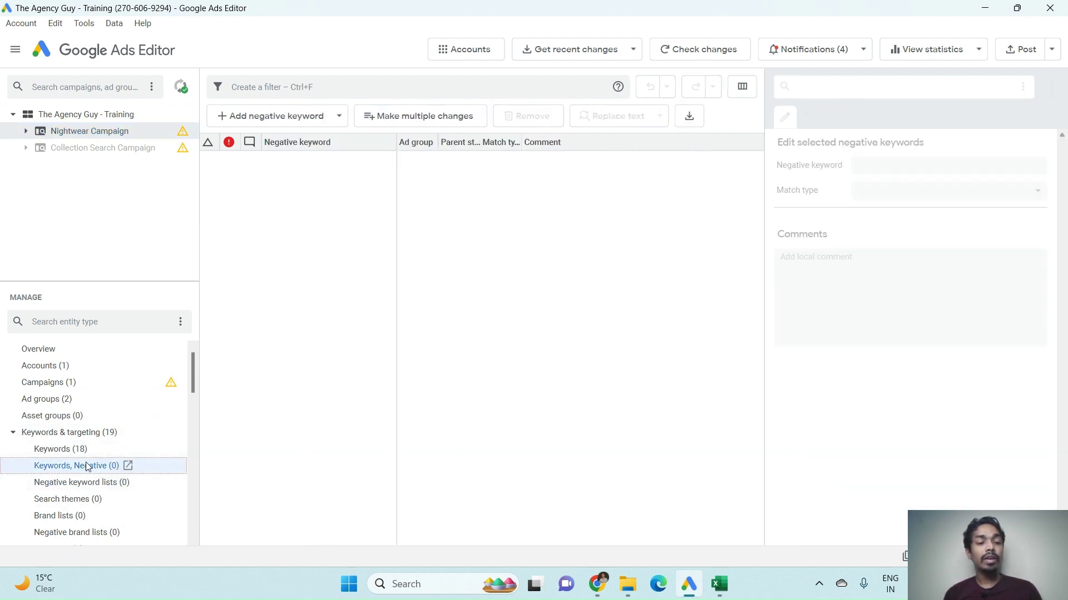
Step: Bulk-add the copied negative keywords using the campaign column in the data, process them, and keep the proposed changes
left_click(401, 116)
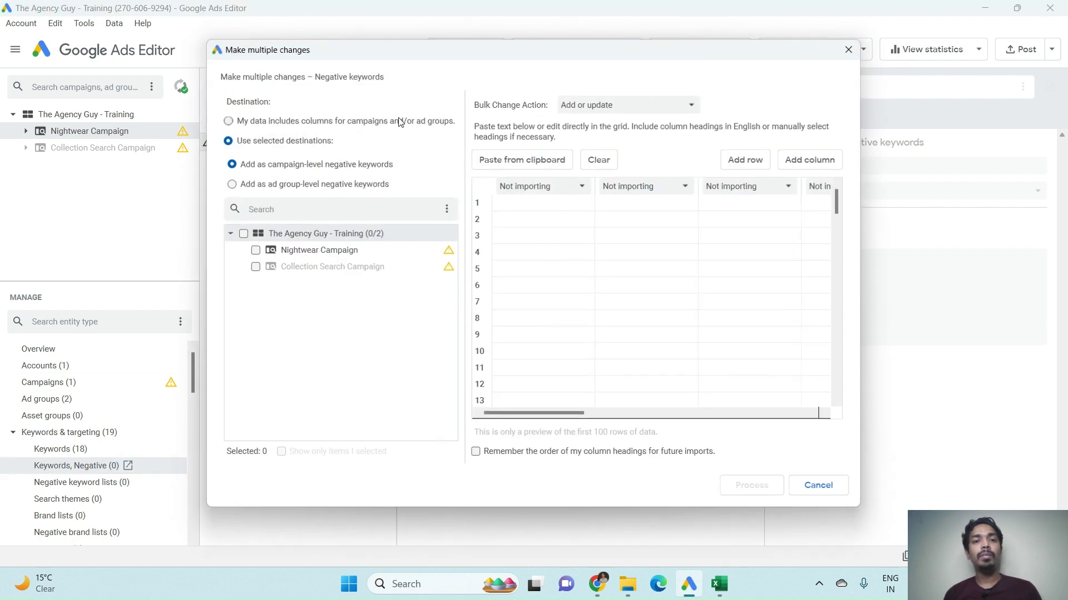
left_click(225, 120)
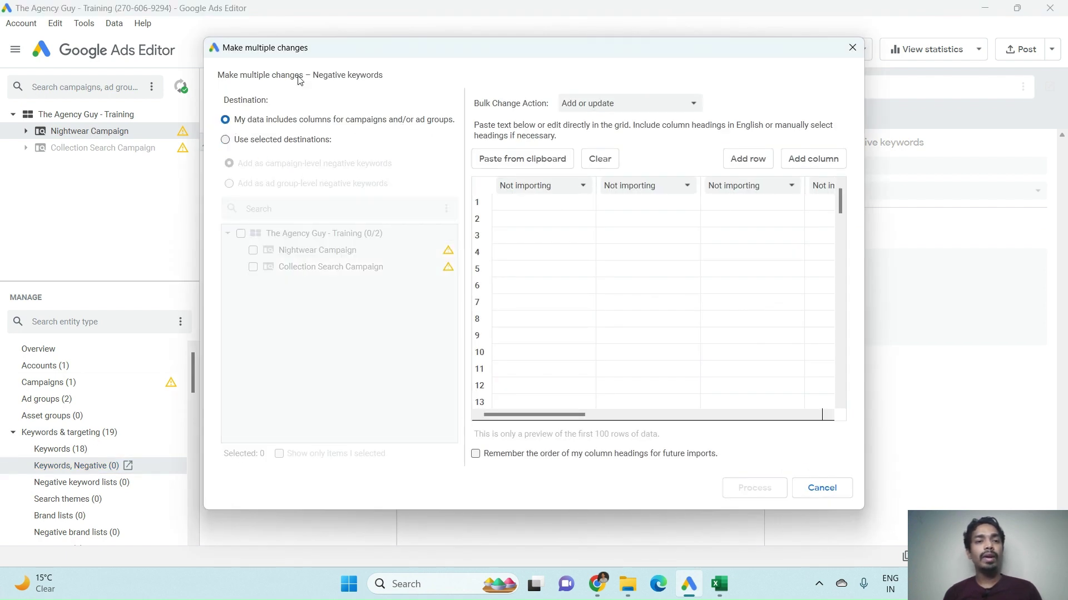
left_click(510, 161)
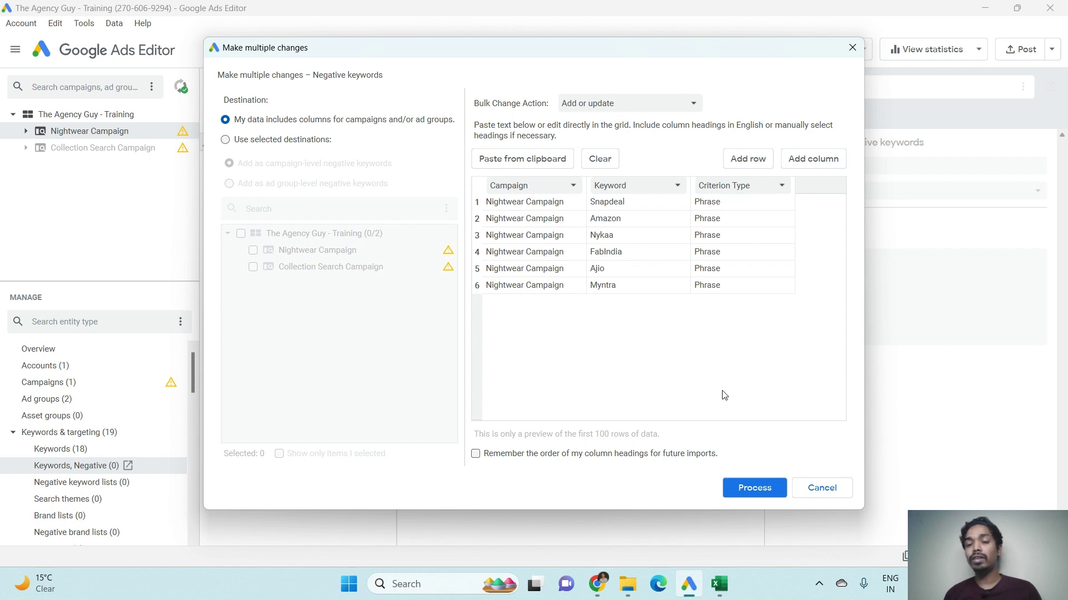
left_click(748, 495)
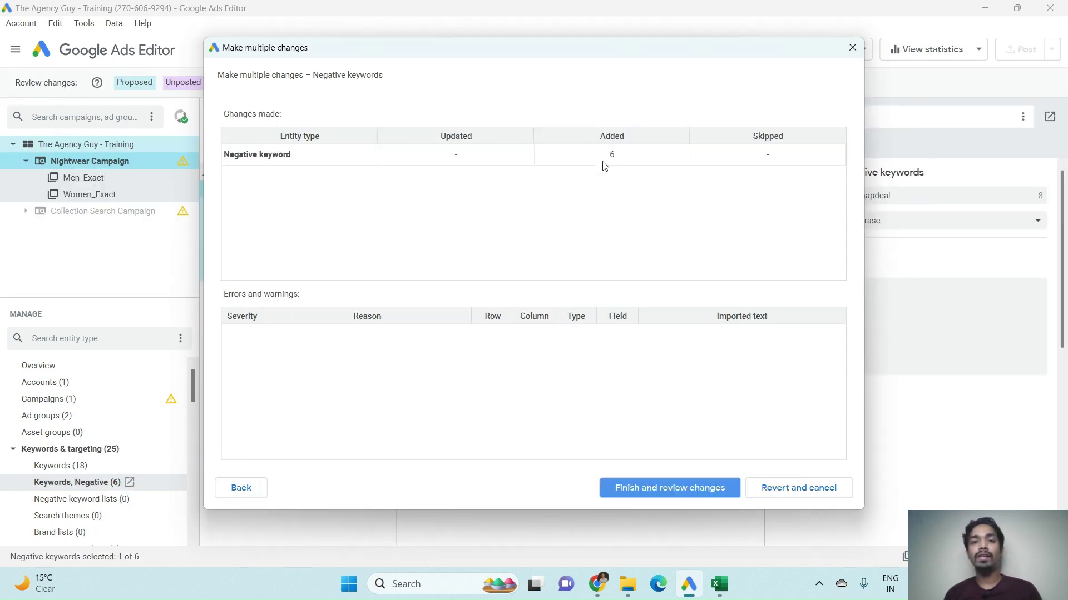
left_click(633, 489)
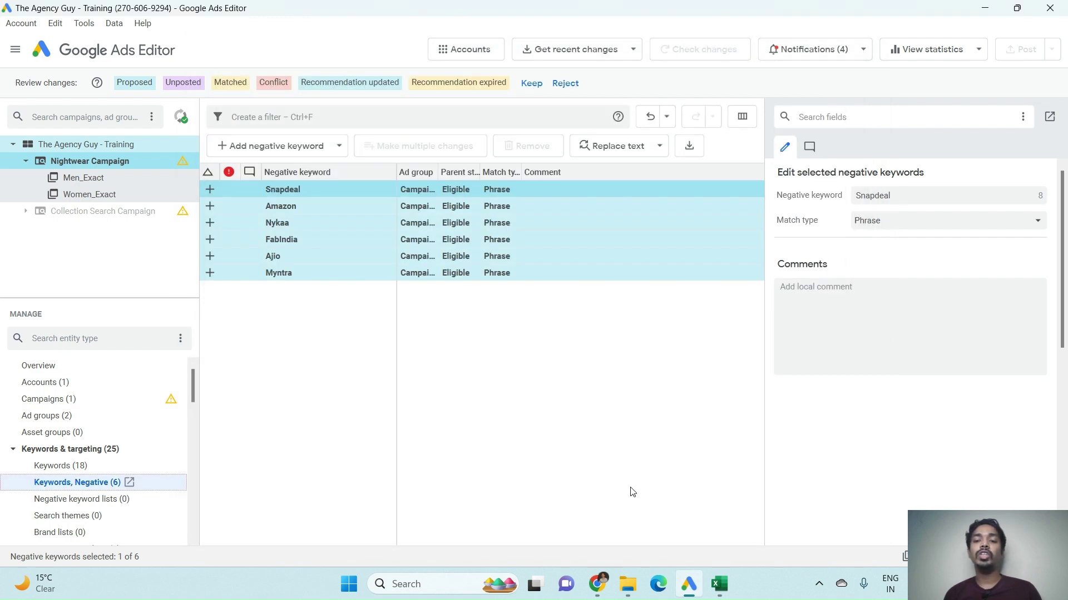
left_click(529, 84)
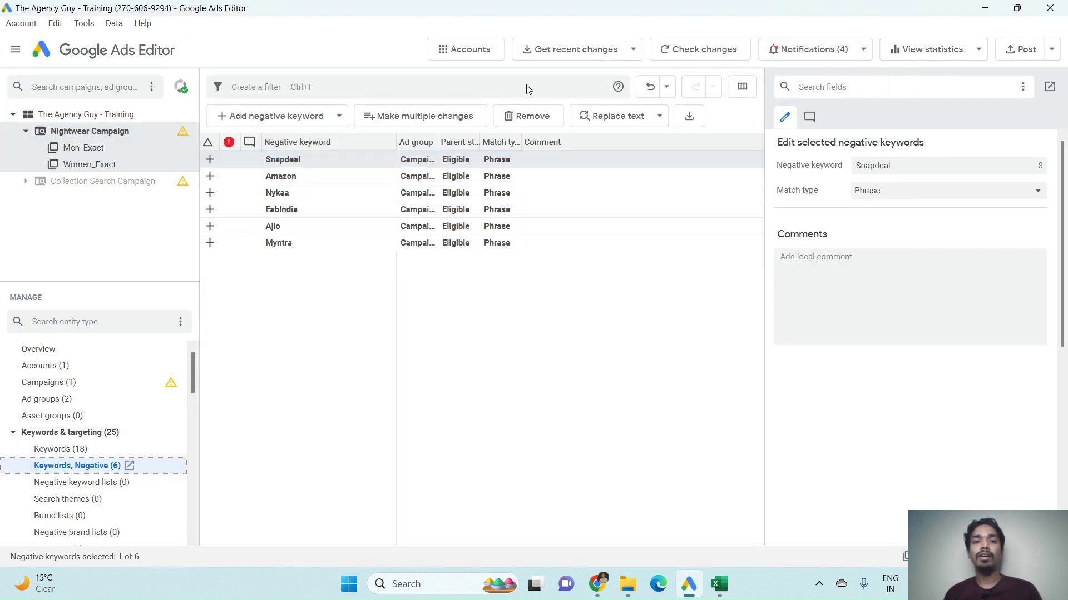
Step: Check the selected campaign's changes with Google Ads and close the check summary
left_click(680, 52)
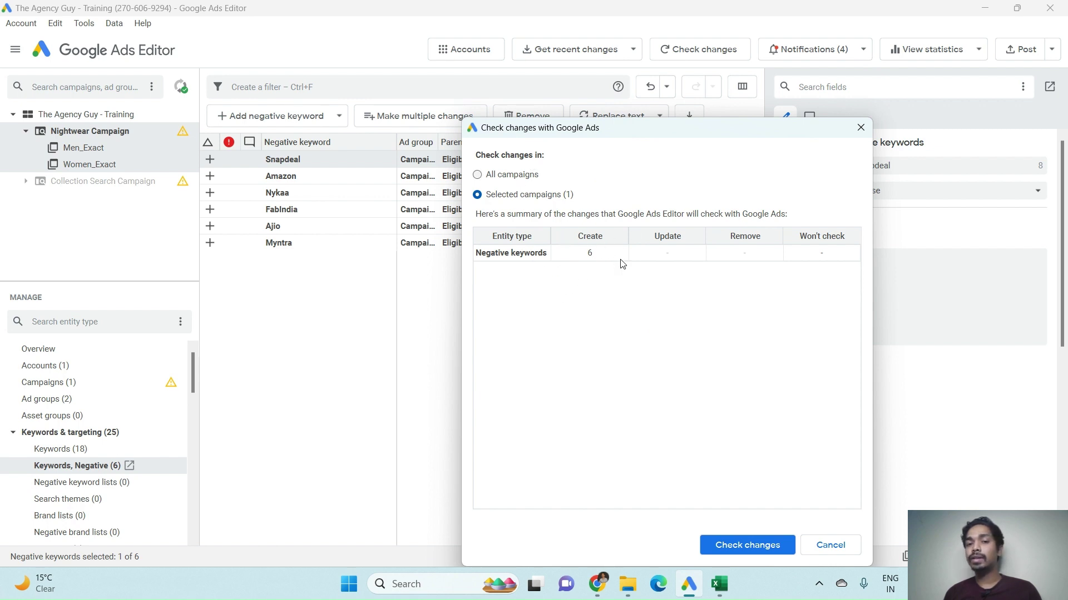
left_click(758, 547)
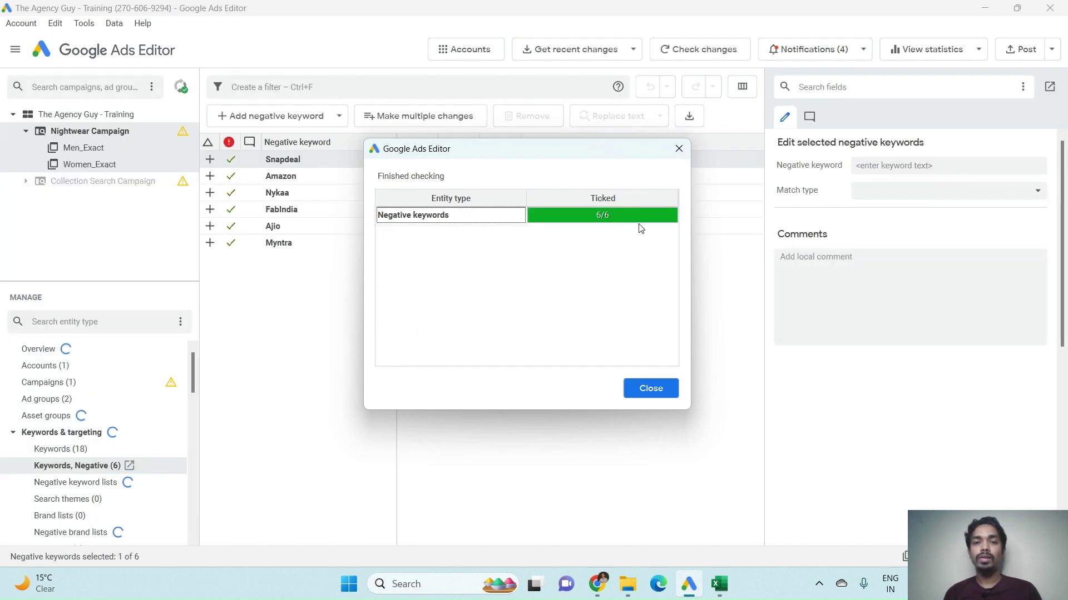
left_click(660, 389)
Step: Post the new negative keywords to Google Ads for all campaigns and close the posting summary
left_click(1012, 54)
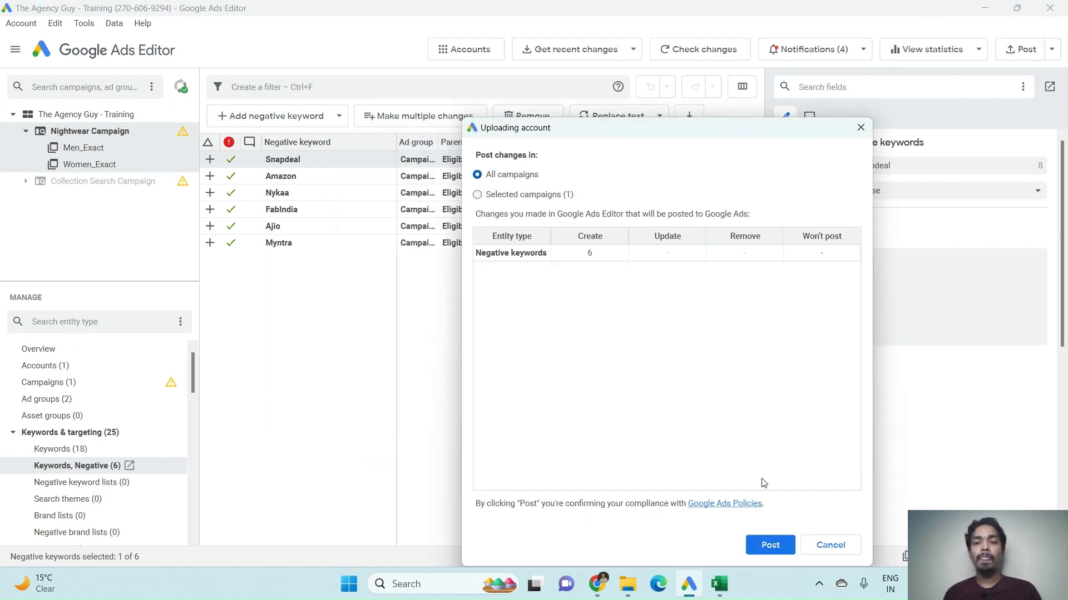
left_click(770, 542)
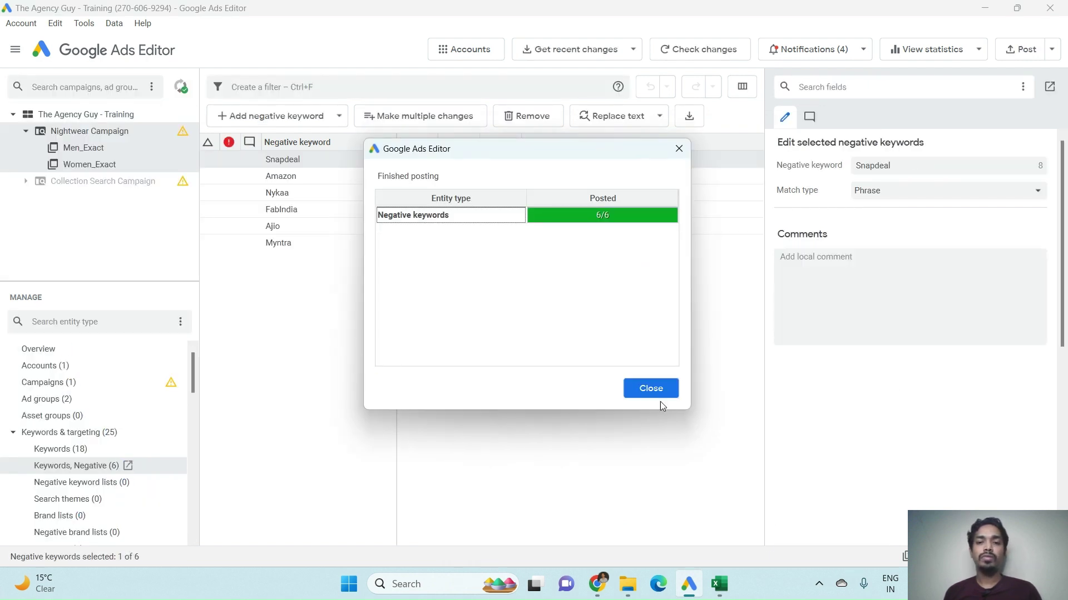
left_click(649, 389)
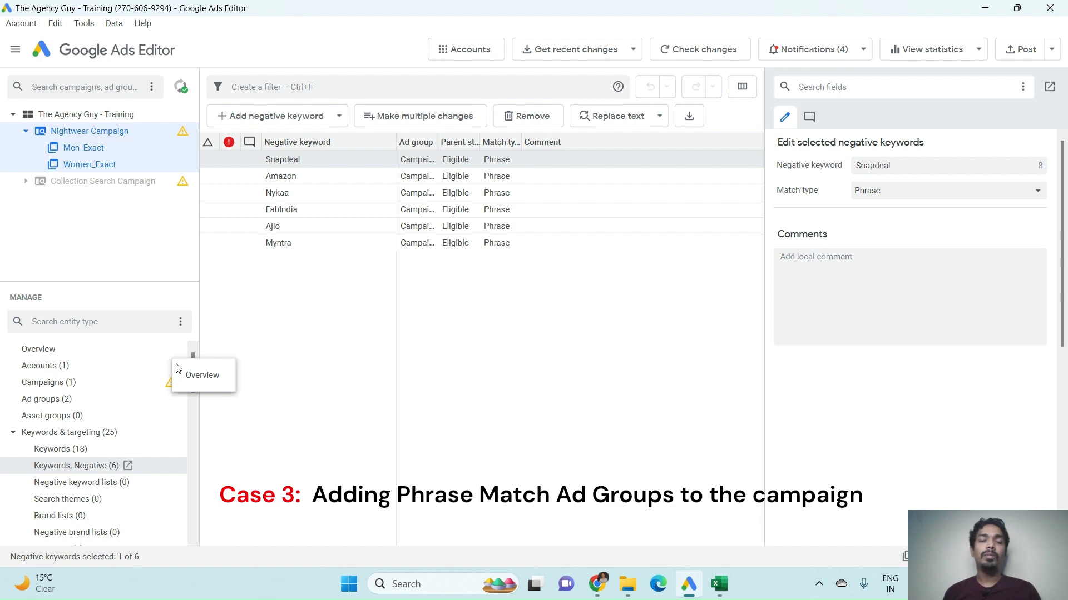
Step: Open the Nightwear Campaign's ad groups and duplicate the Men_Exact ad group within the campaign
left_click(26, 132)
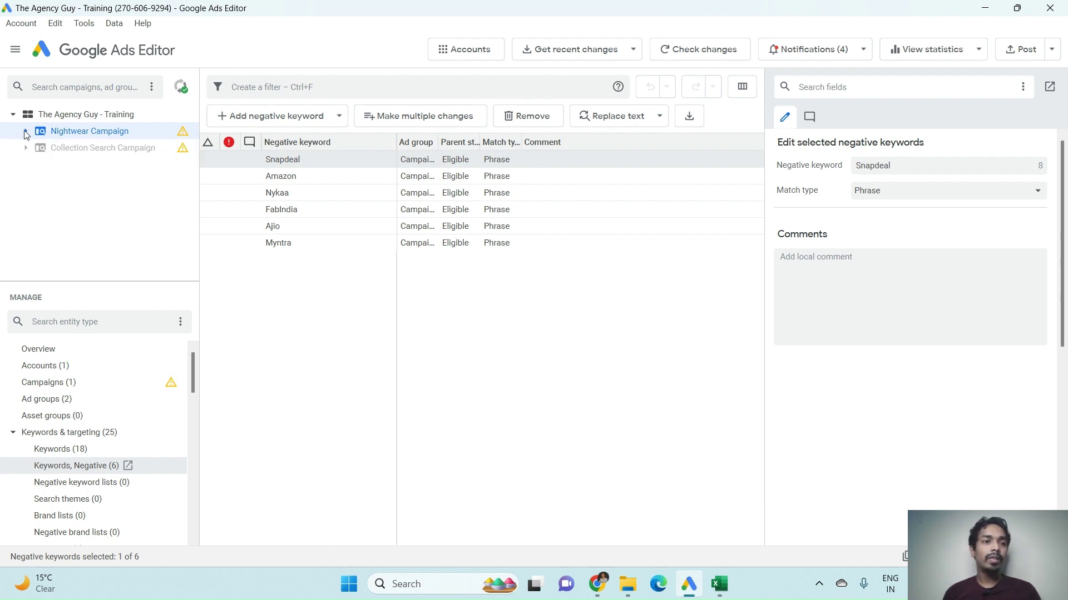
left_click(60, 400)
left_click(328, 178)
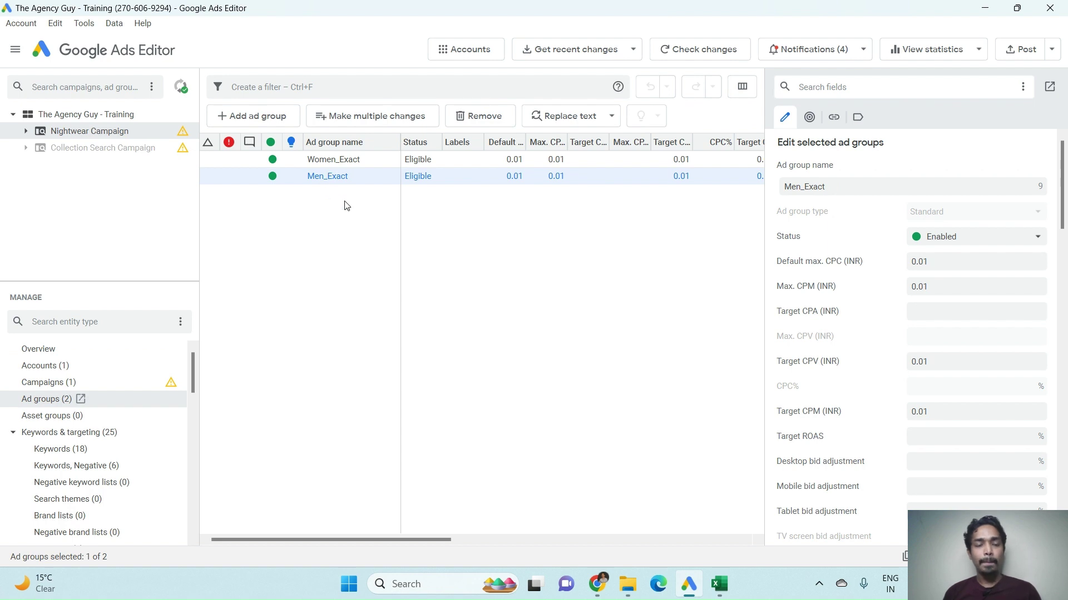
key("ctrl+v")
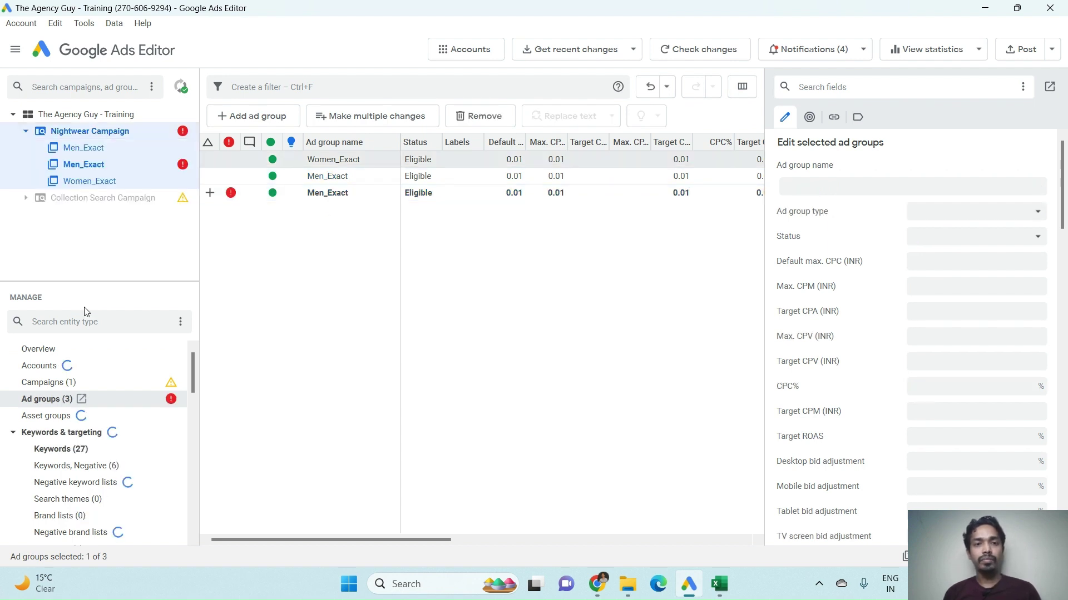
Step: Rename the duplicated men's ad group to Men_Phrase
left_click(345, 195)
left_click(347, 194)
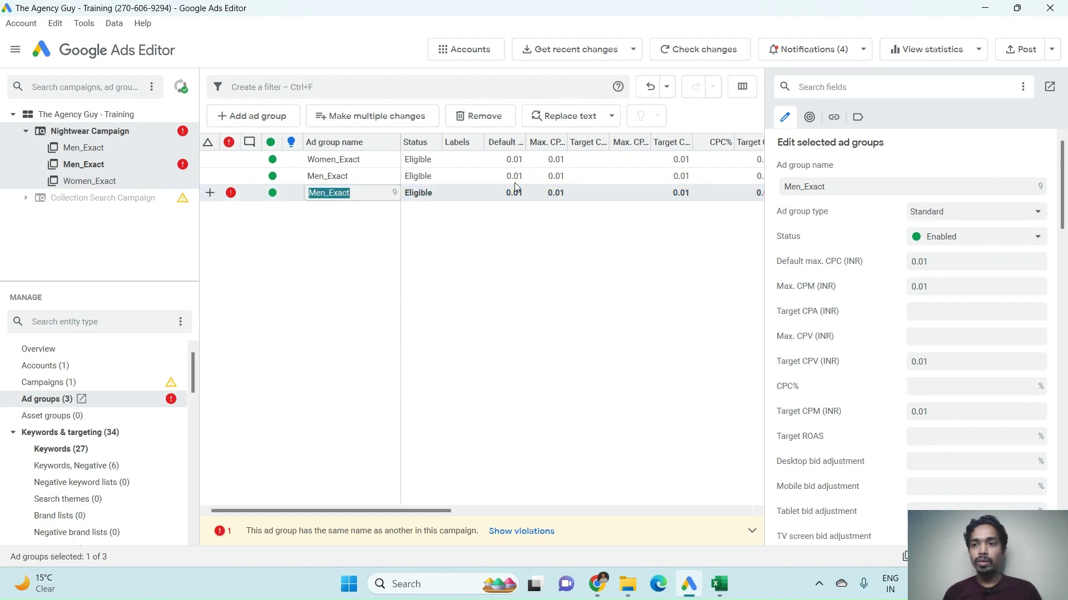
left_click(362, 198)
key("BackSpace")
key("BackSpace")
key("BackSpace")
key("BackSpace")
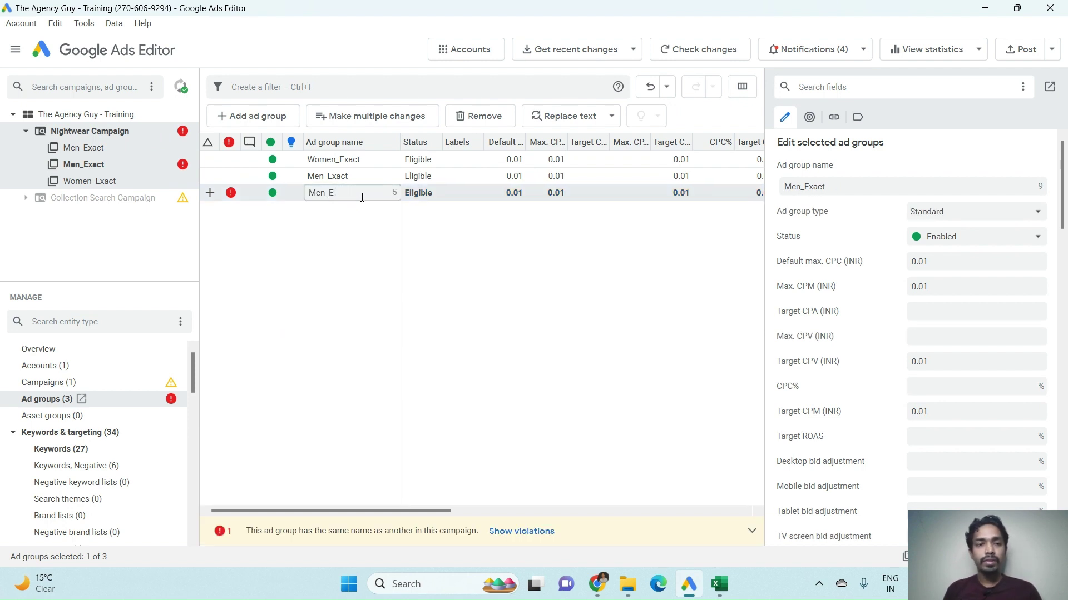
type("Phras")
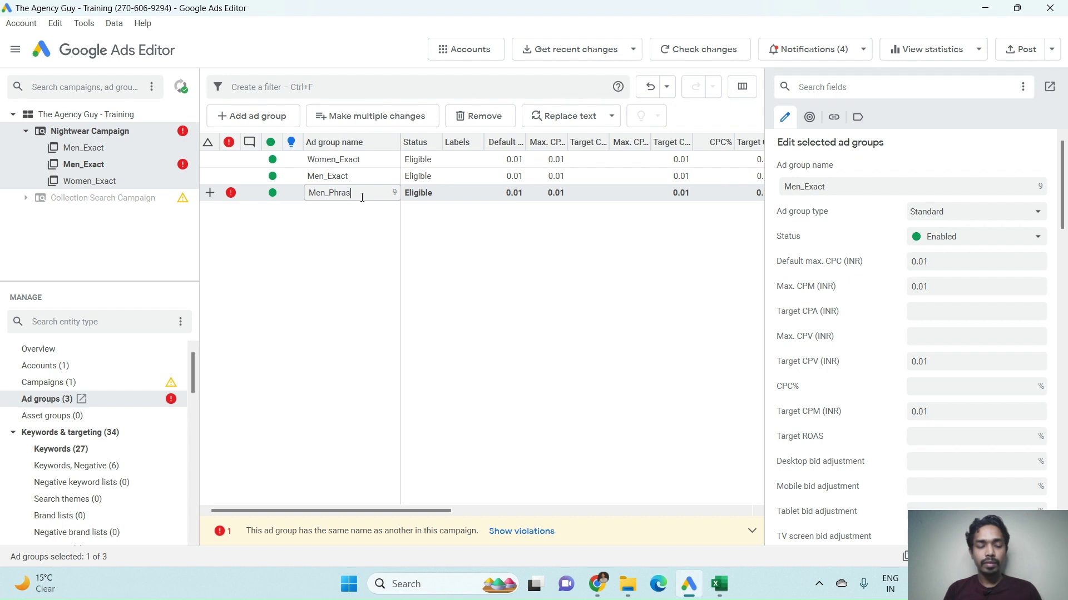
type("e")
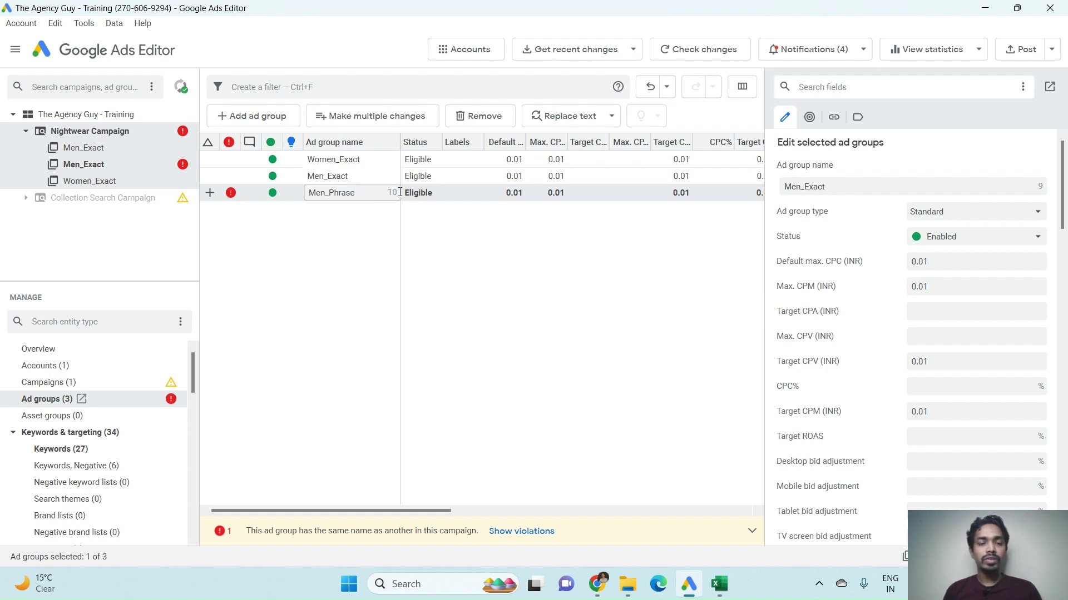
left_click(365, 174)
Step: Duplicate the Women_Exact ad group within the same campaign
left_click(336, 160)
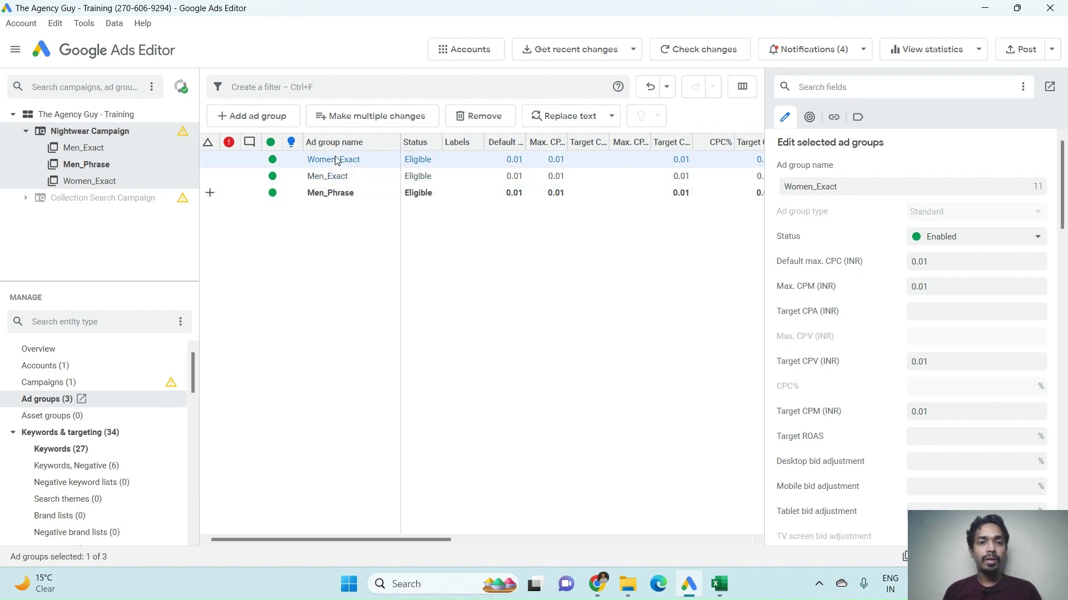
key("ctrl+c")
key("ctrl+v")
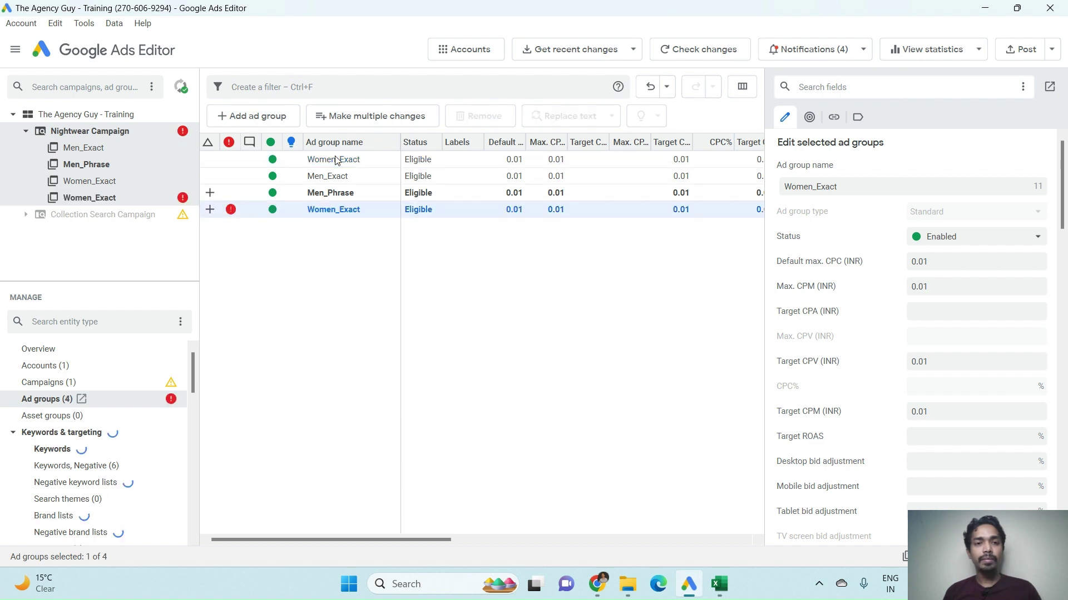
Step: Rename the duplicated women's ad group to Women_Phrase
left_click(362, 210)
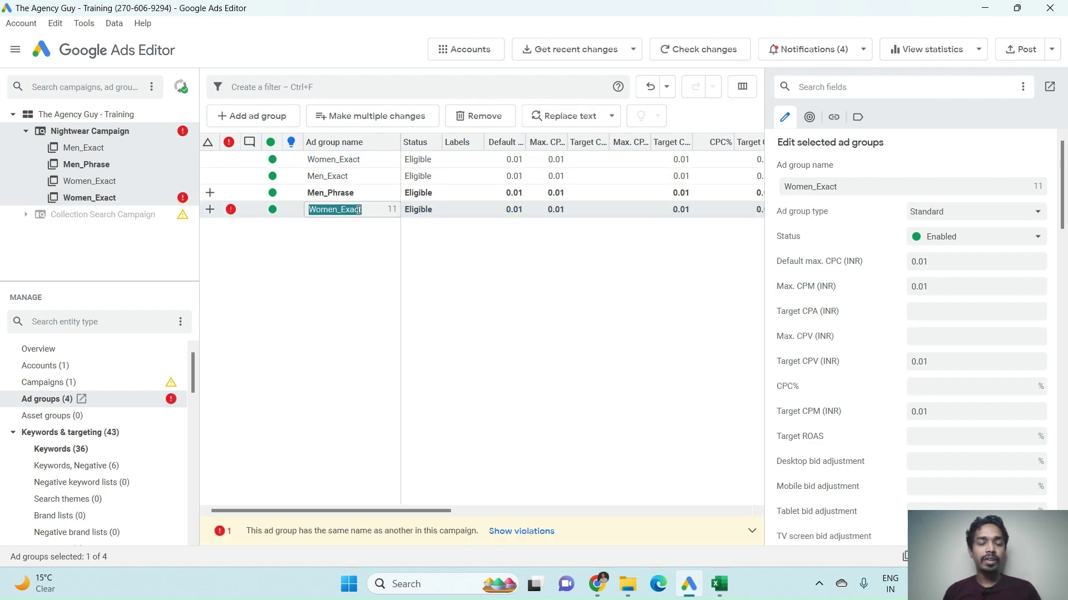
left_click(359, 210)
key("BackSpace")
key("BackSpace")
key("BackSpace")
key("BackSpace")
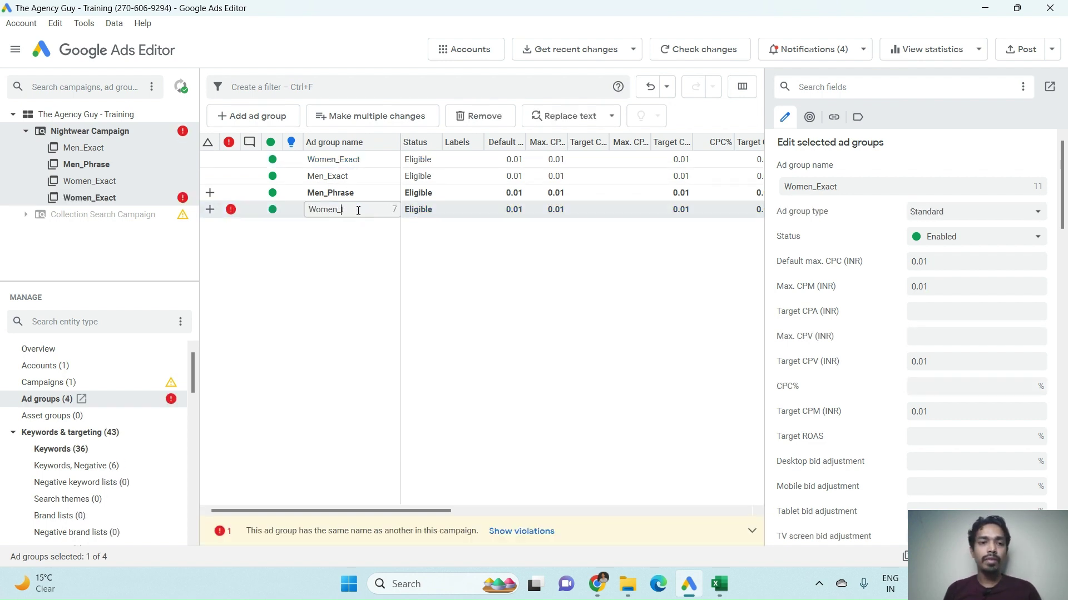
type("P")
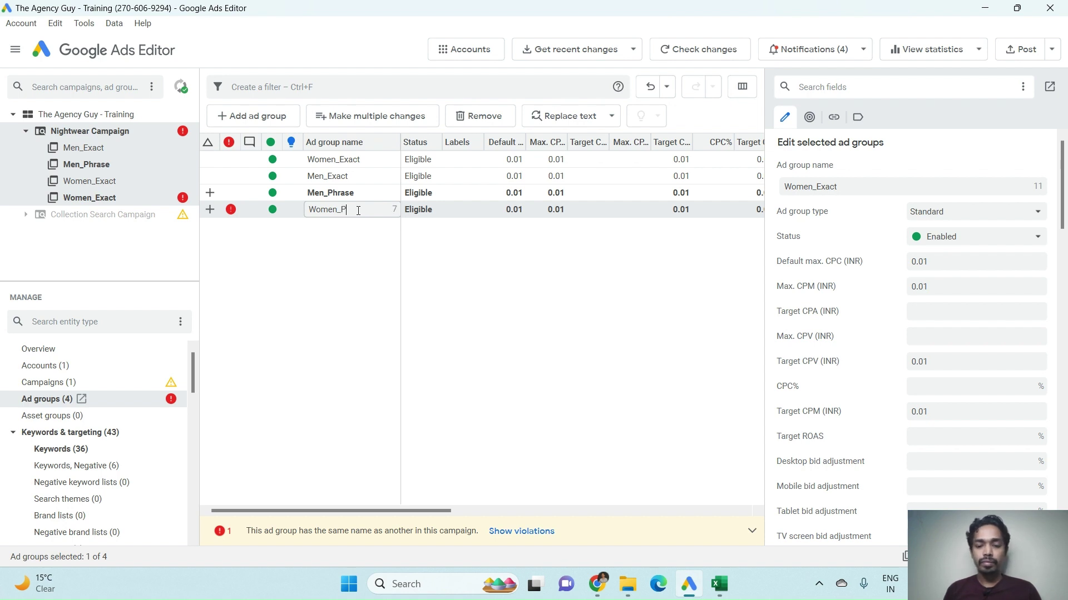
type("hrase")
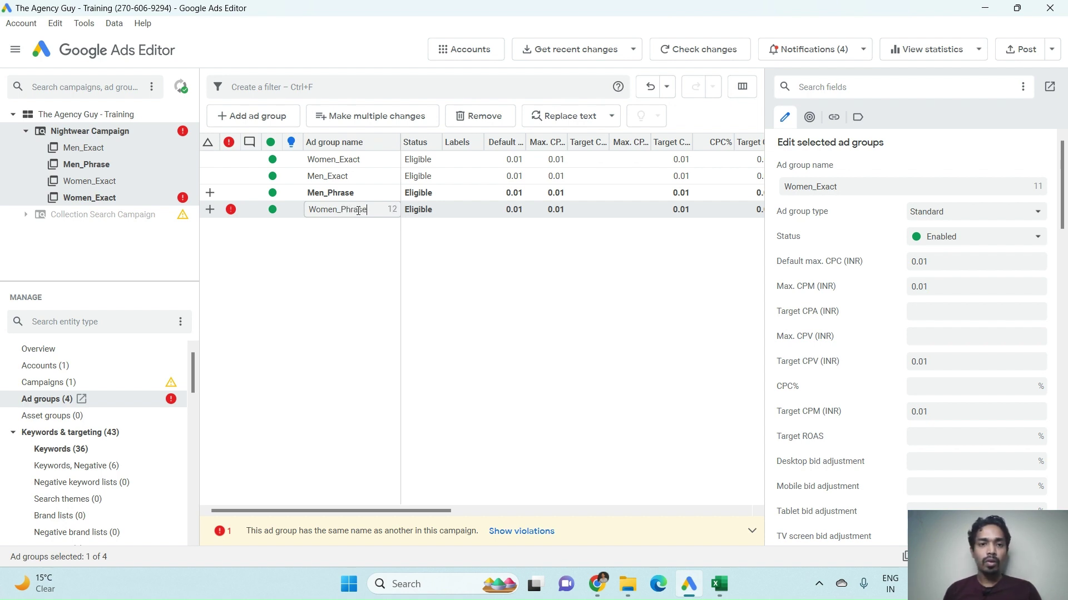
key("Return")
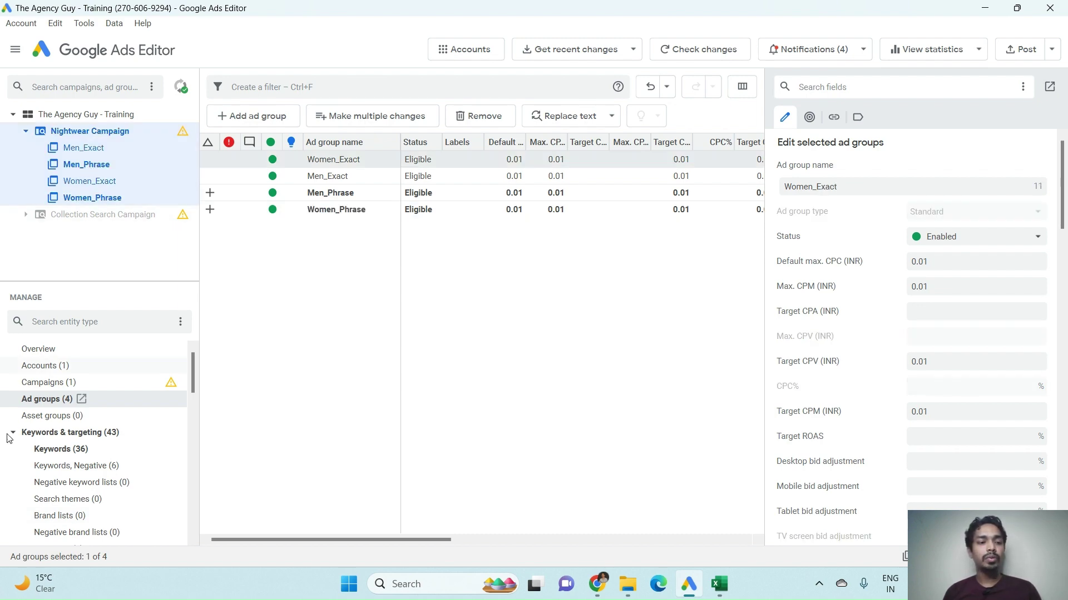
Step: Open the campaign's keywords and filter them to ad groups whose name contains "Phrase"
left_click(56, 449)
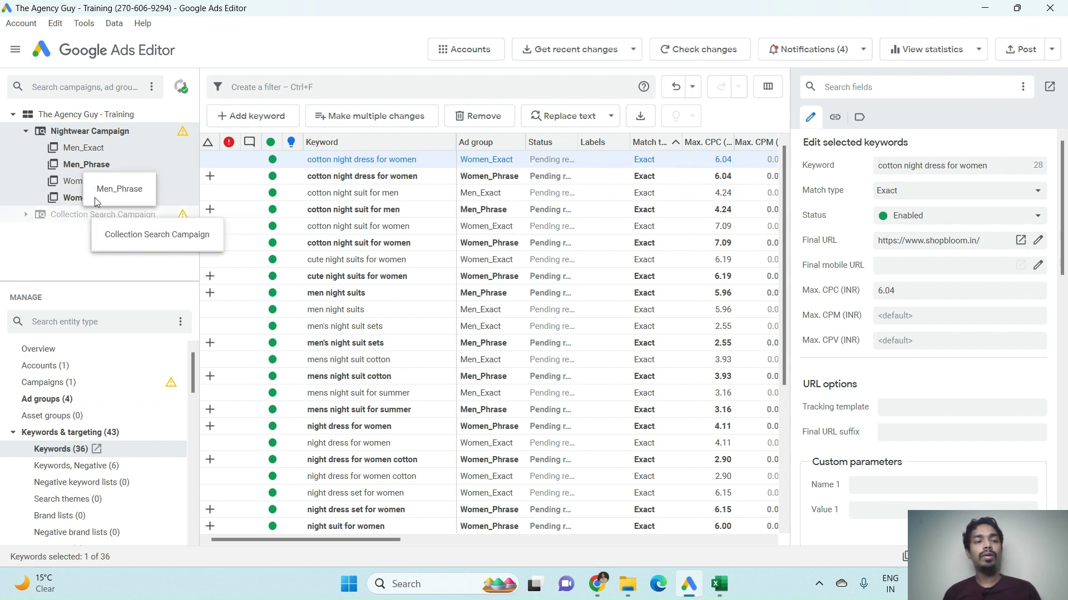
left_click(244, 87)
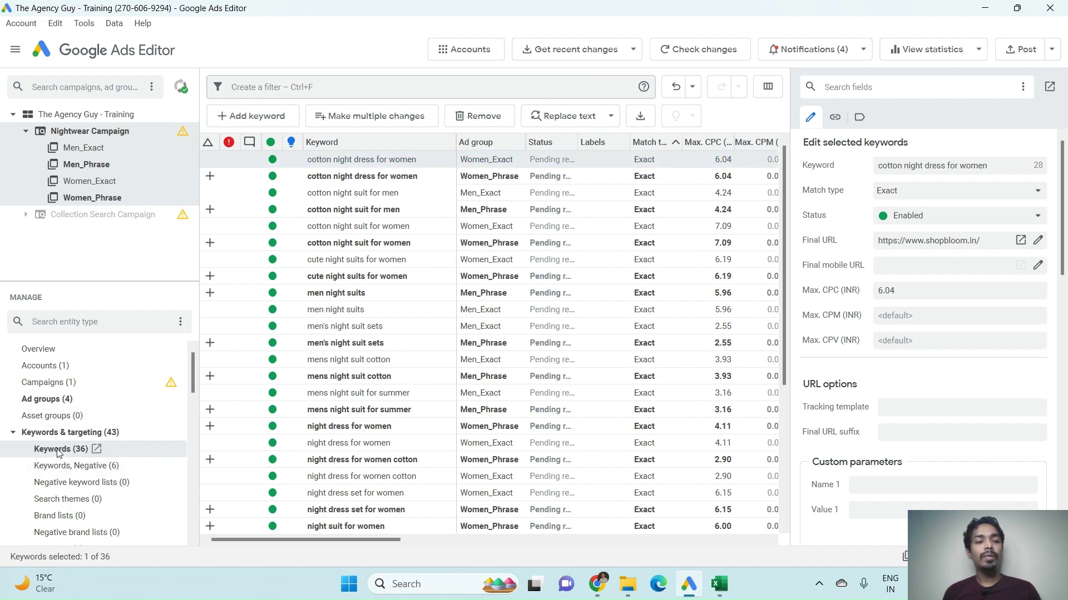
left_click(251, 90)
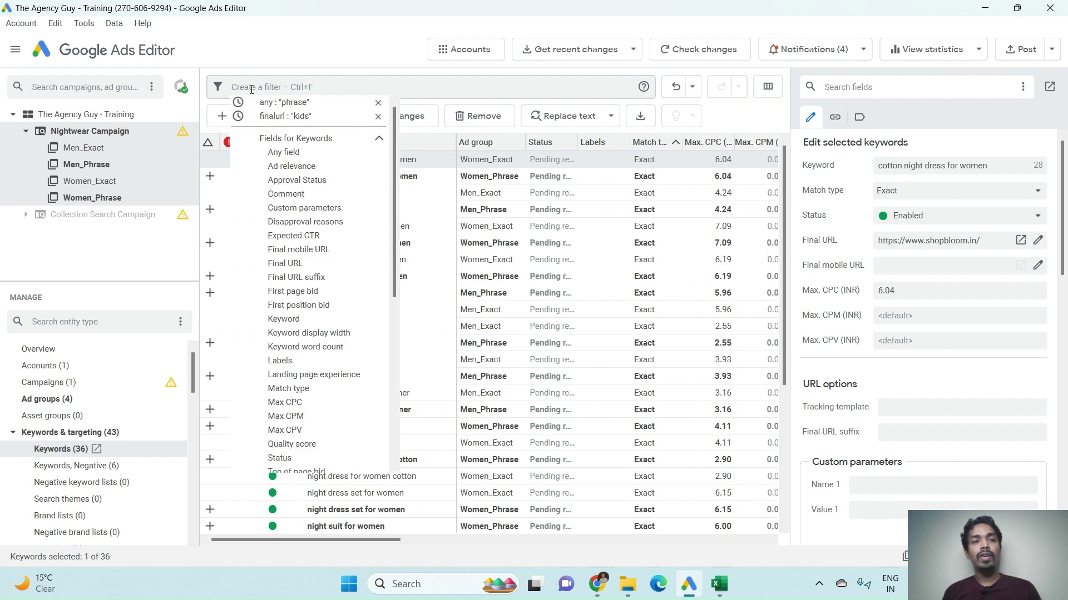
type("ad")
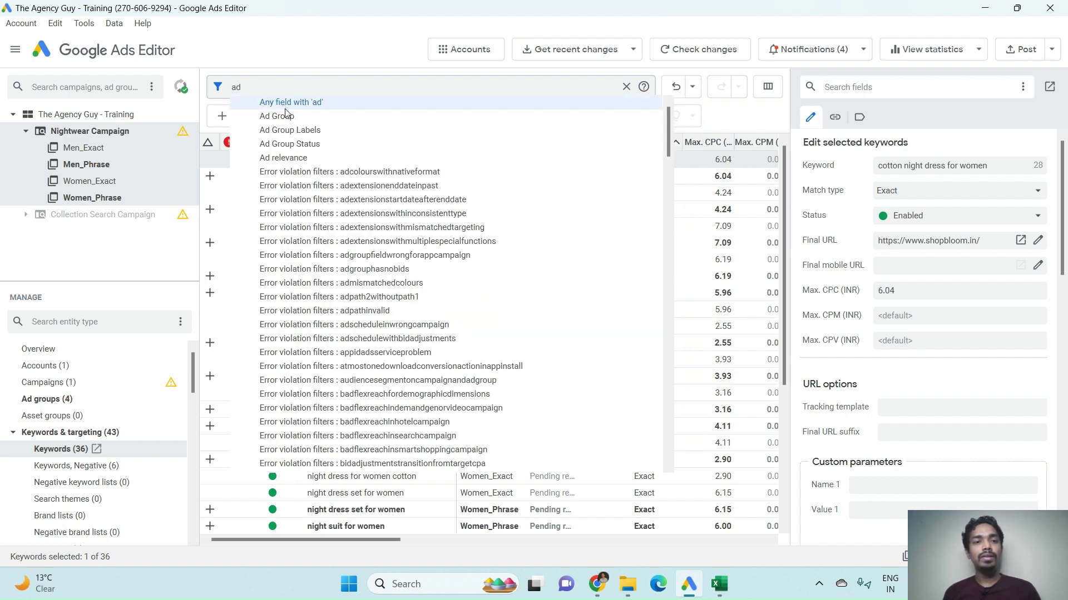
left_click(288, 115)
left_click(329, 167)
type("P")
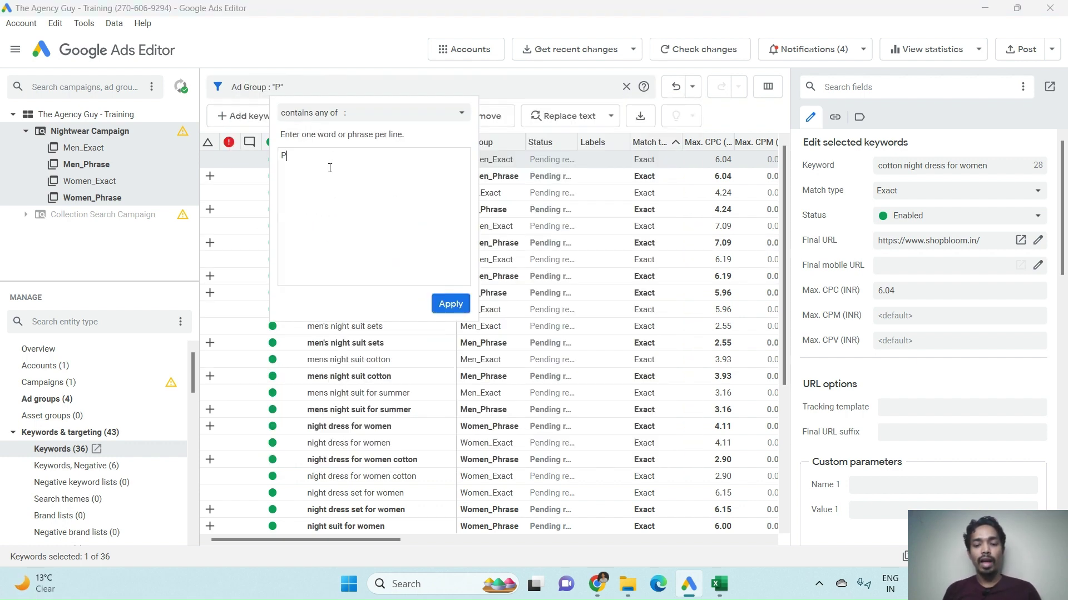
type("hase")
key("BackSpace")
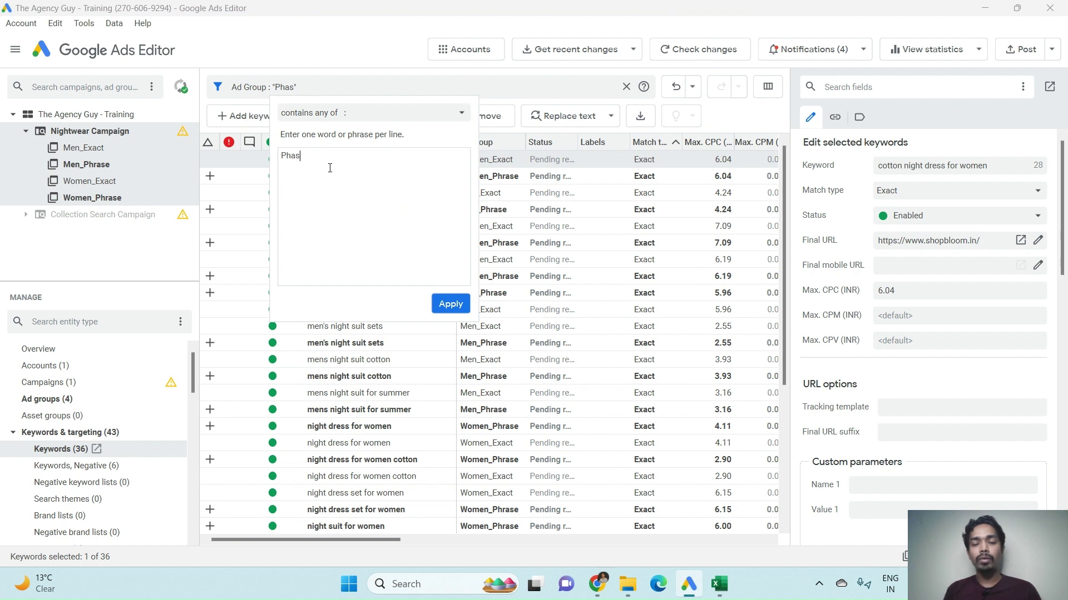
key("BackSpace")
key("BackSpace")
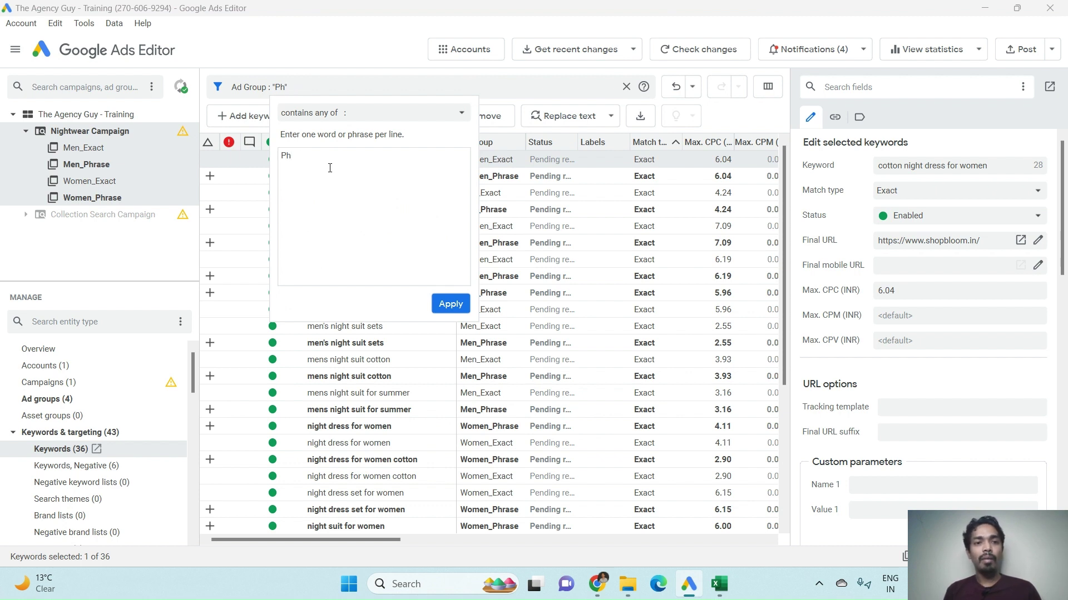
type("rase")
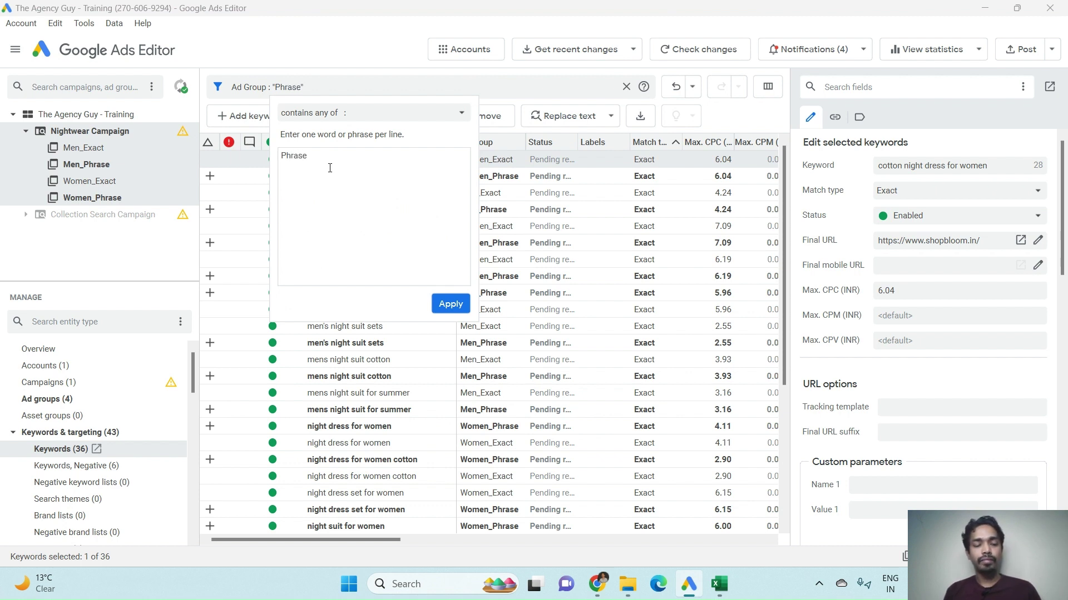
left_click(451, 305)
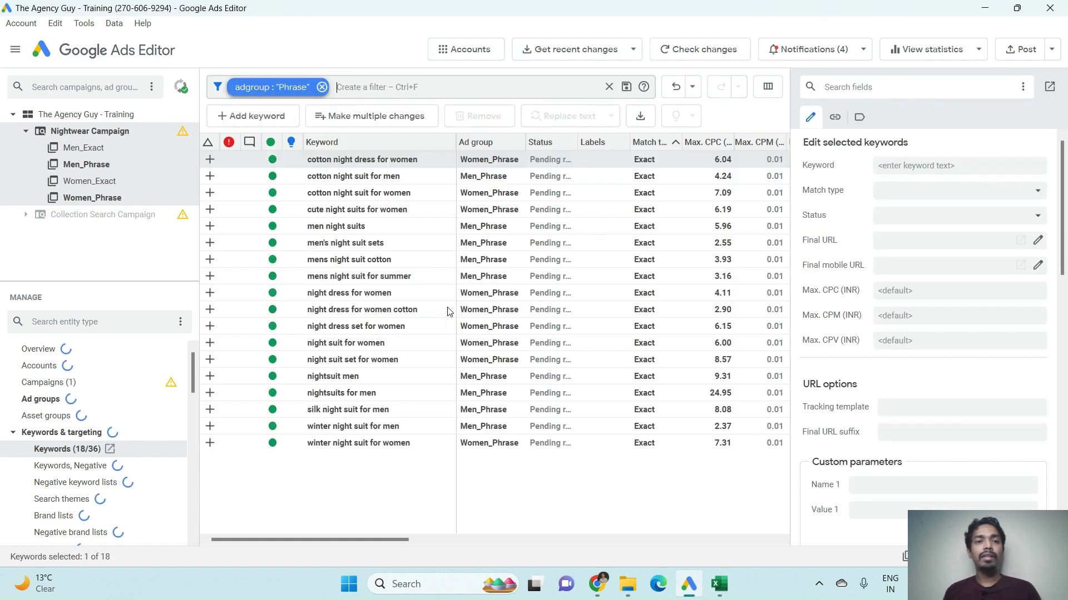
Step: Select all the filtered keywords in the phrase ad groups and set their match type to Phrase
left_click(362, 259)
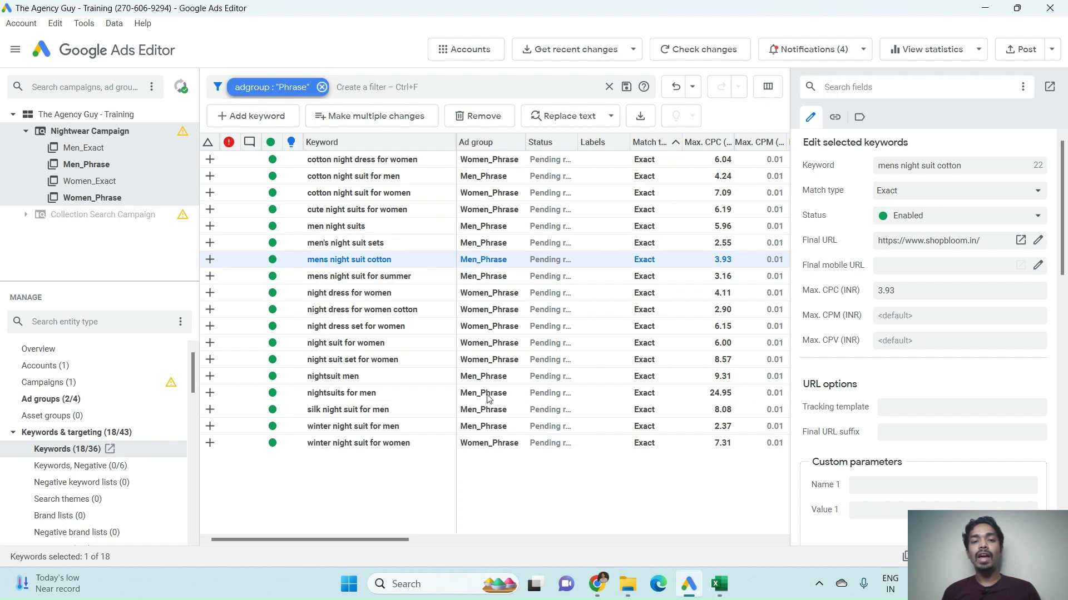
scroll(487, 404, "right", 2)
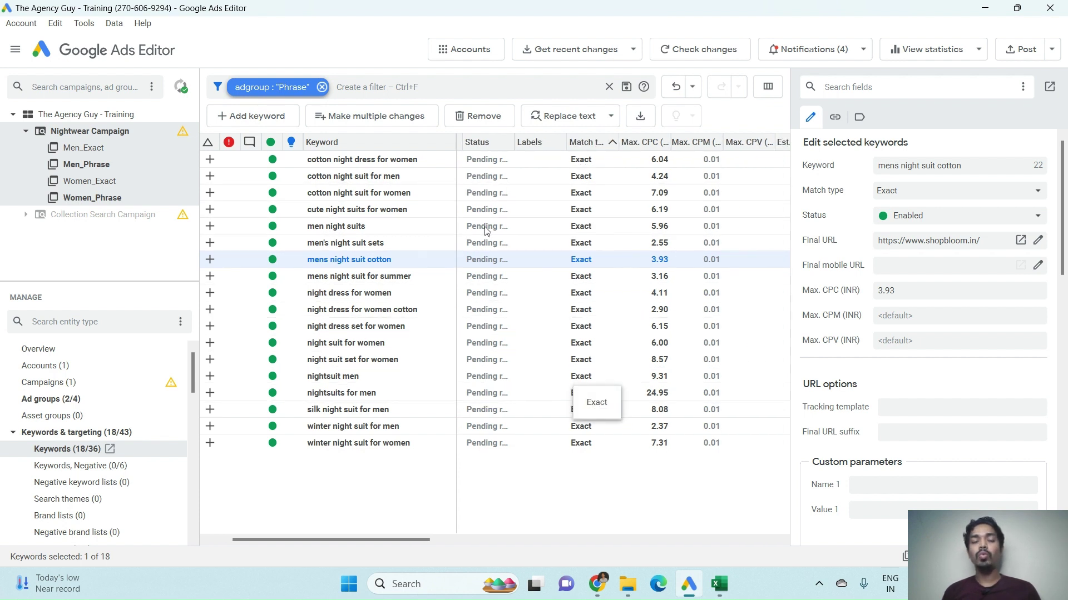
left_click(399, 160)
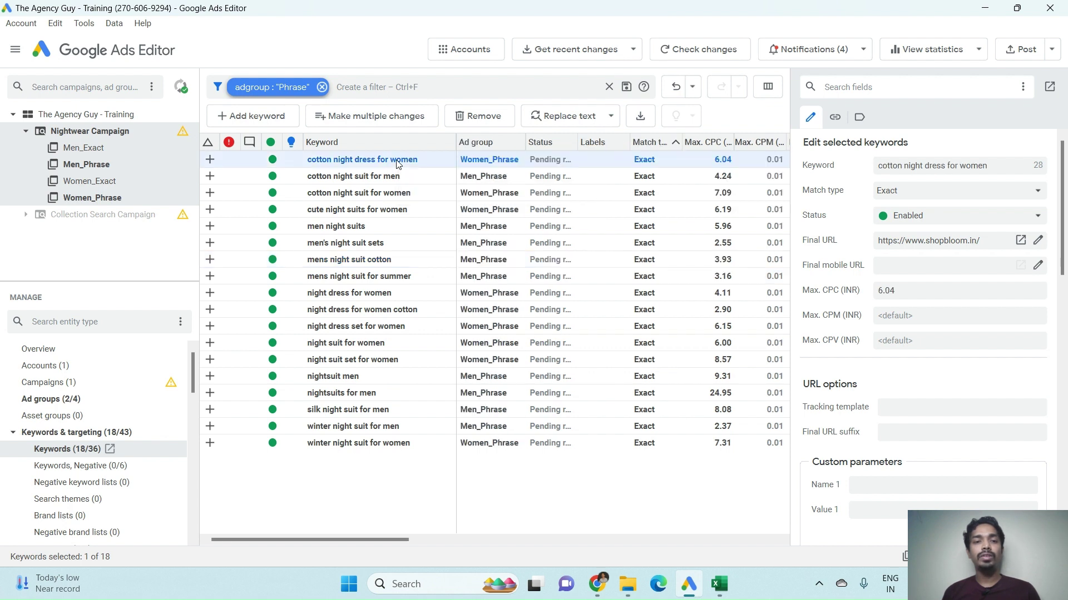
left_click(402, 444, "shift")
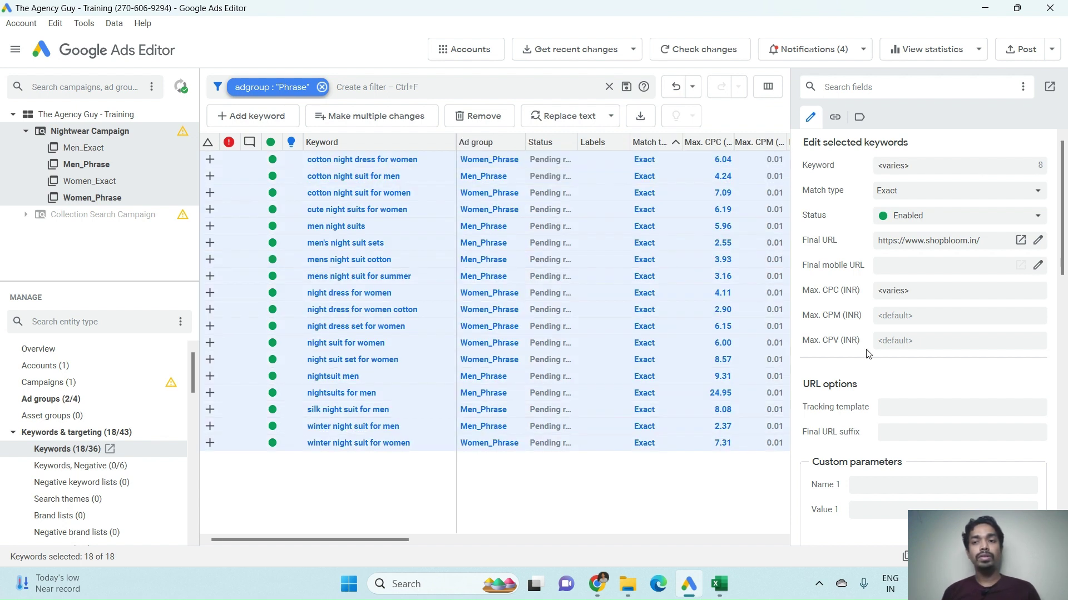
left_click(890, 194)
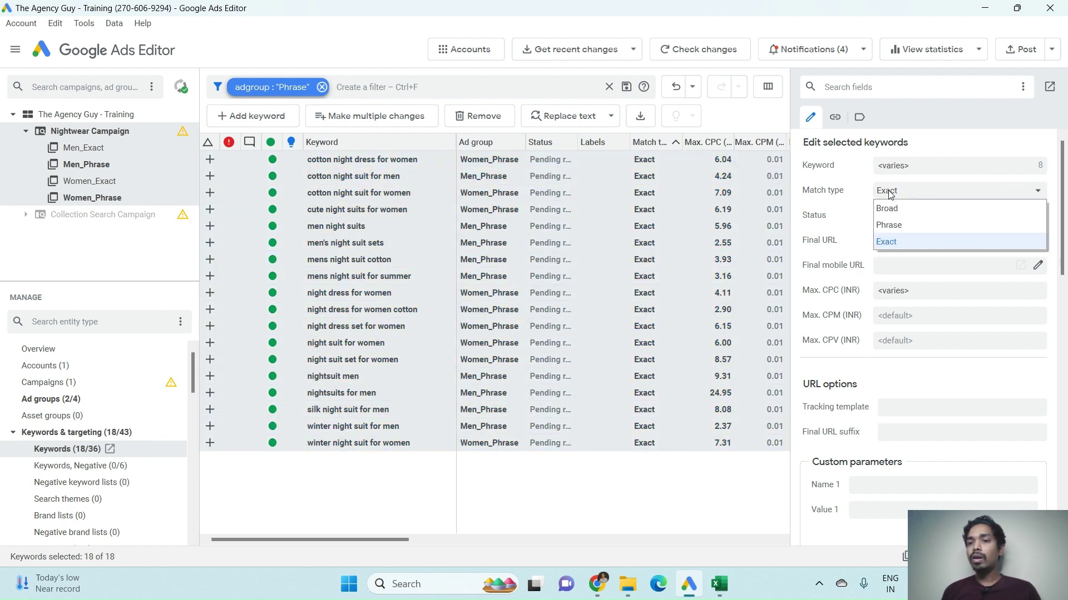
left_click(878, 226)
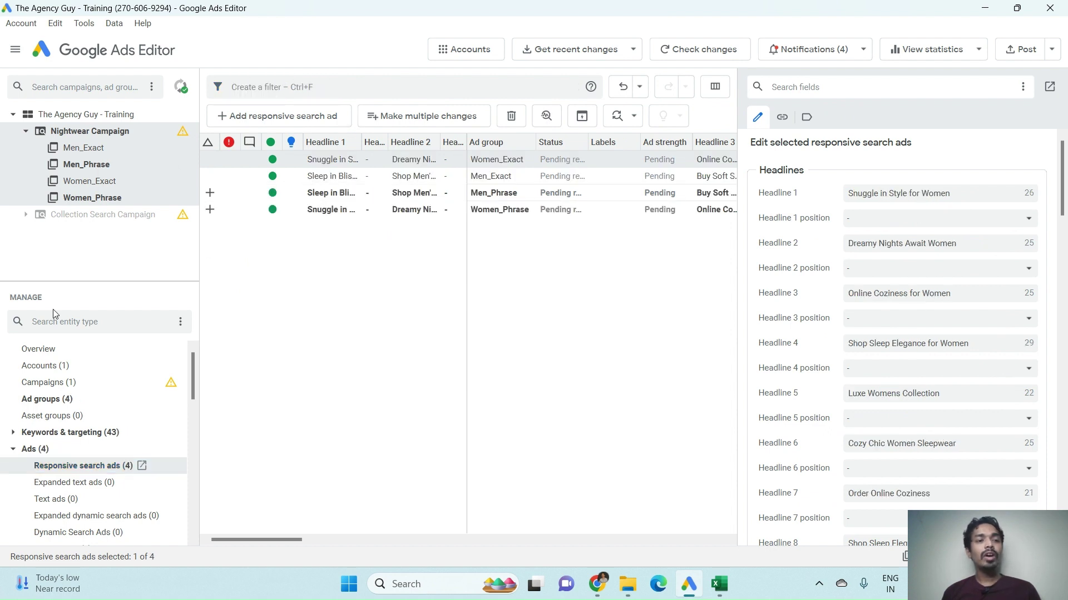
Step: Check the changes in all campaigns with Google Ads and close the check summary
left_click(688, 55)
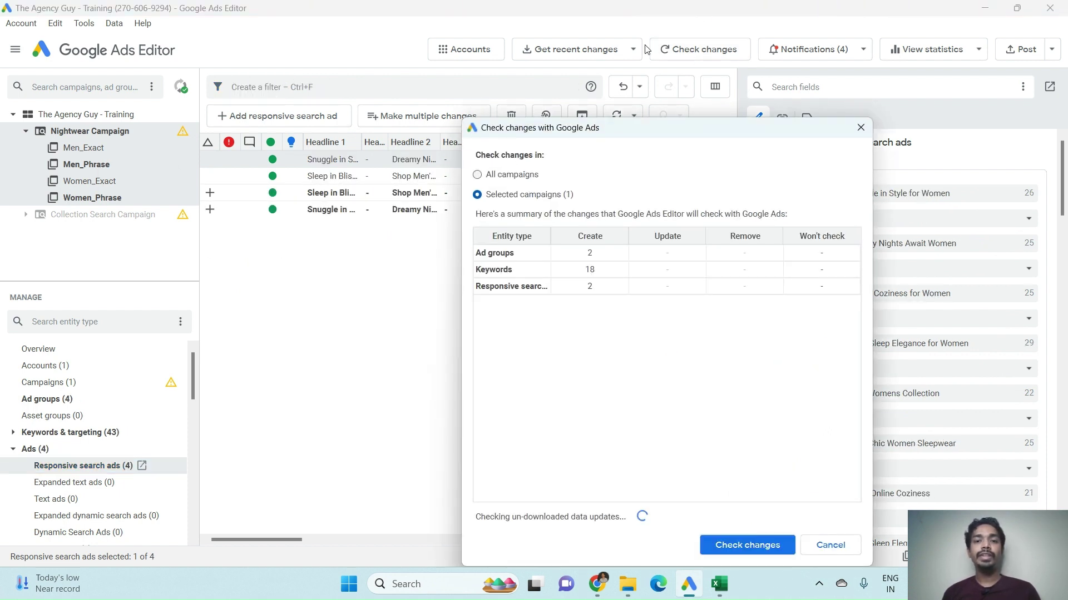
left_click(480, 176)
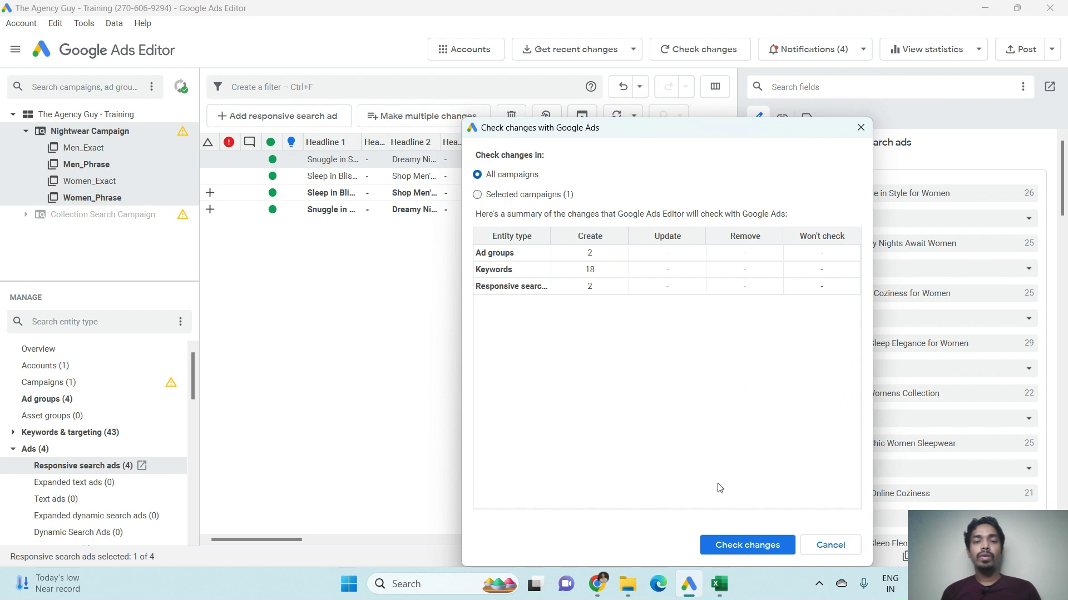
left_click(732, 544)
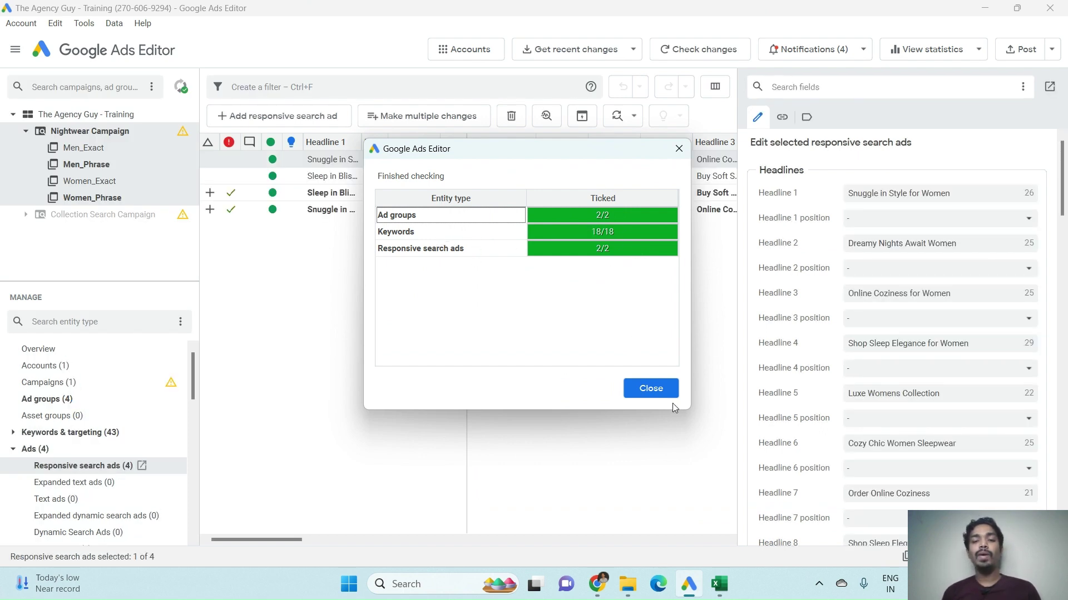
left_click(649, 391)
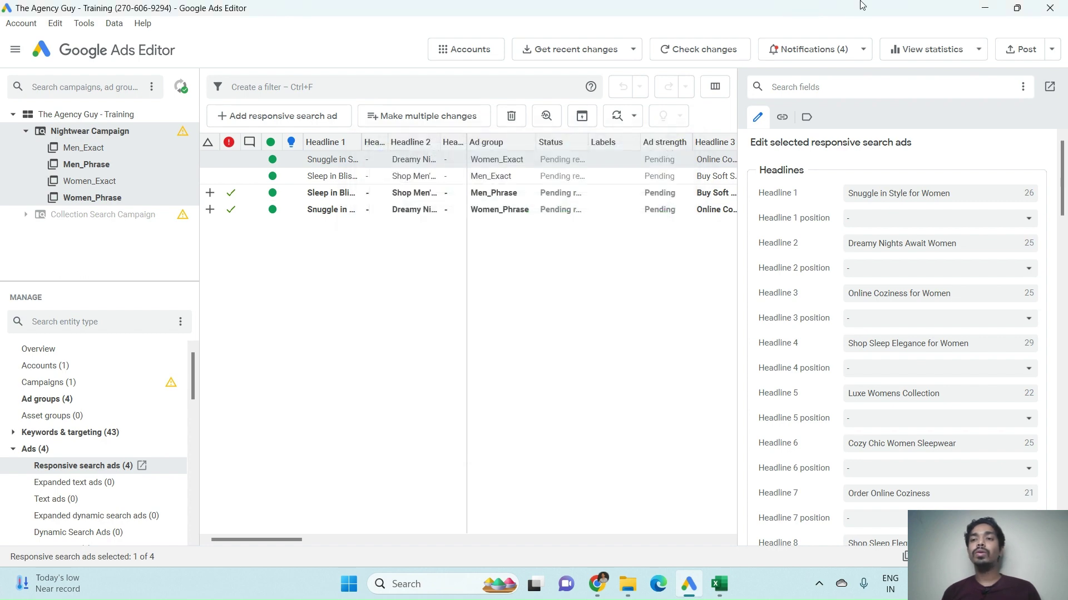
Step: Post the new phrase match ad groups, keywords and ads for all campaigns, dismiss the posting window, and collapse the Nightwear Campaign
left_click(1022, 54)
left_click(477, 175)
left_click(770, 545)
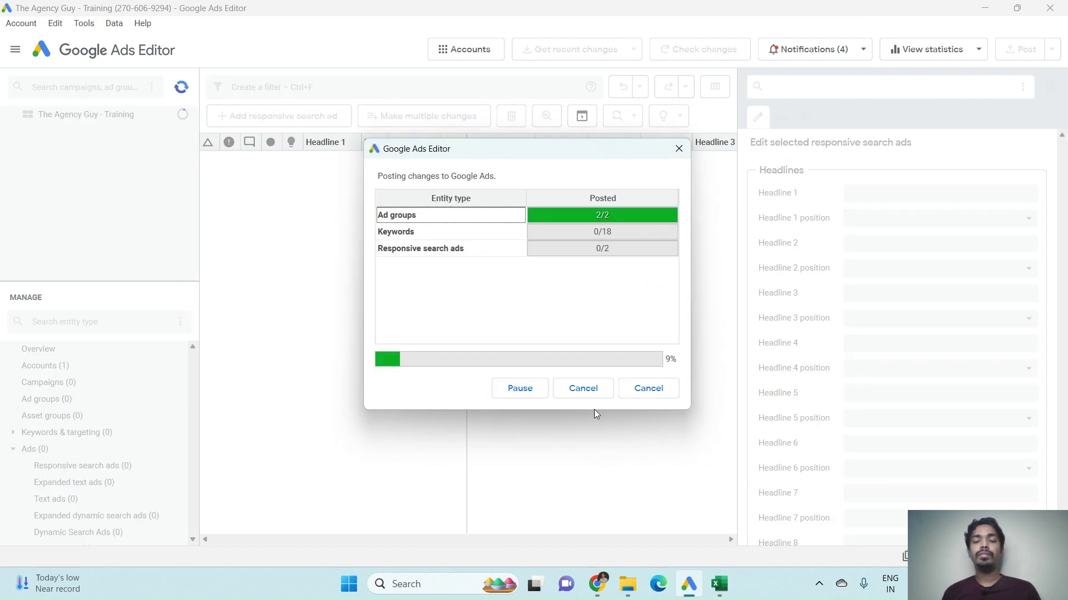
left_click(585, 388)
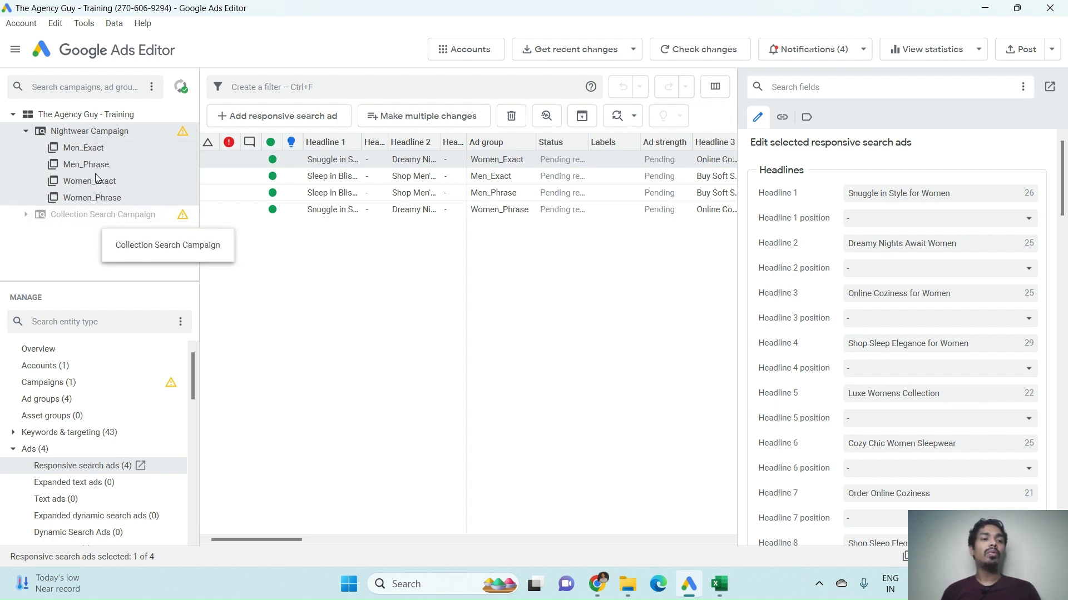
left_click(26, 131)
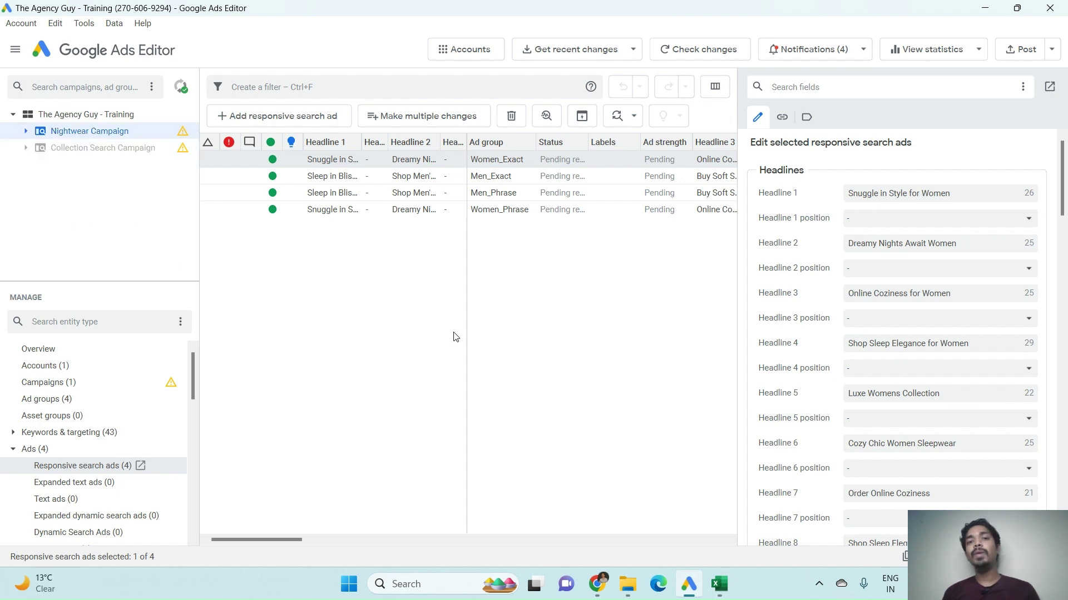